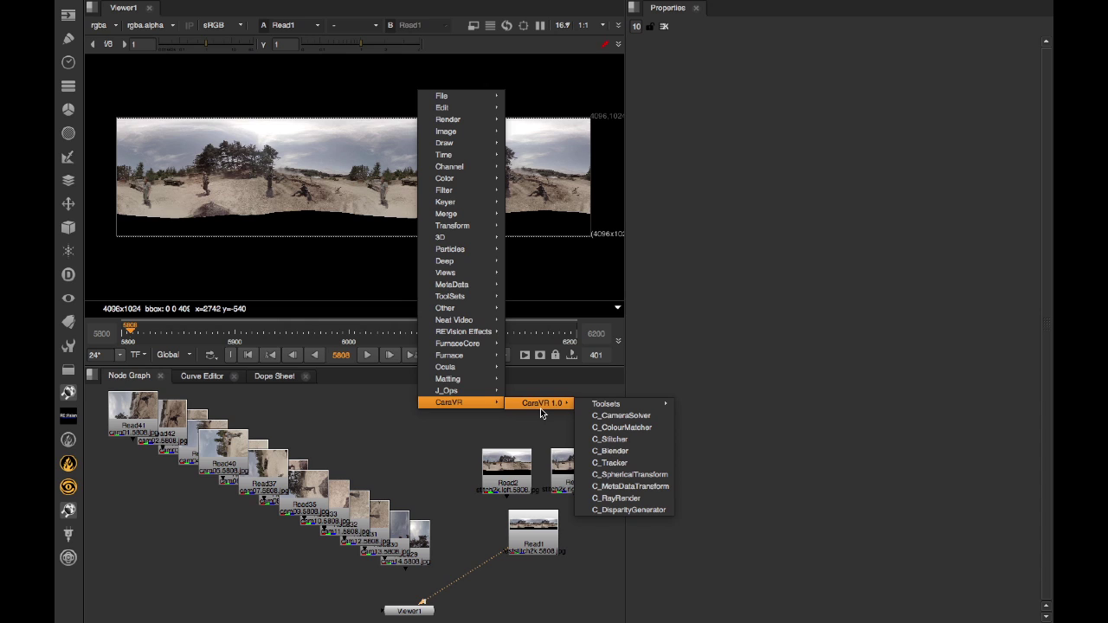
# - Preview the first camera read streams in the viewer one after another
pyautogui.click(391, 455)
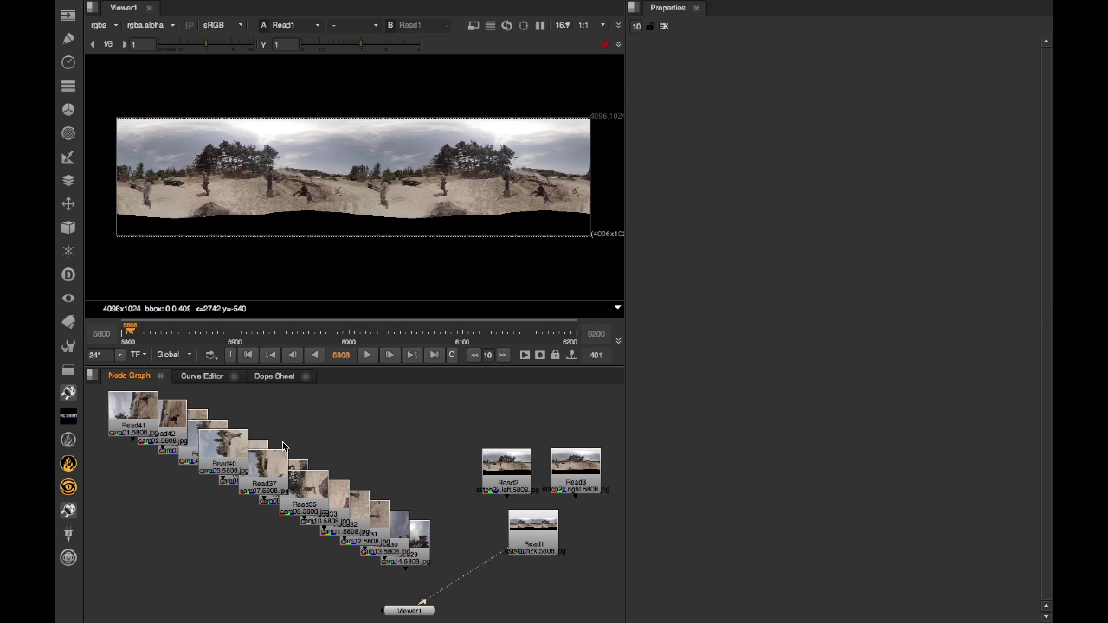
pyautogui.click(134, 420)
pyautogui.press('1')
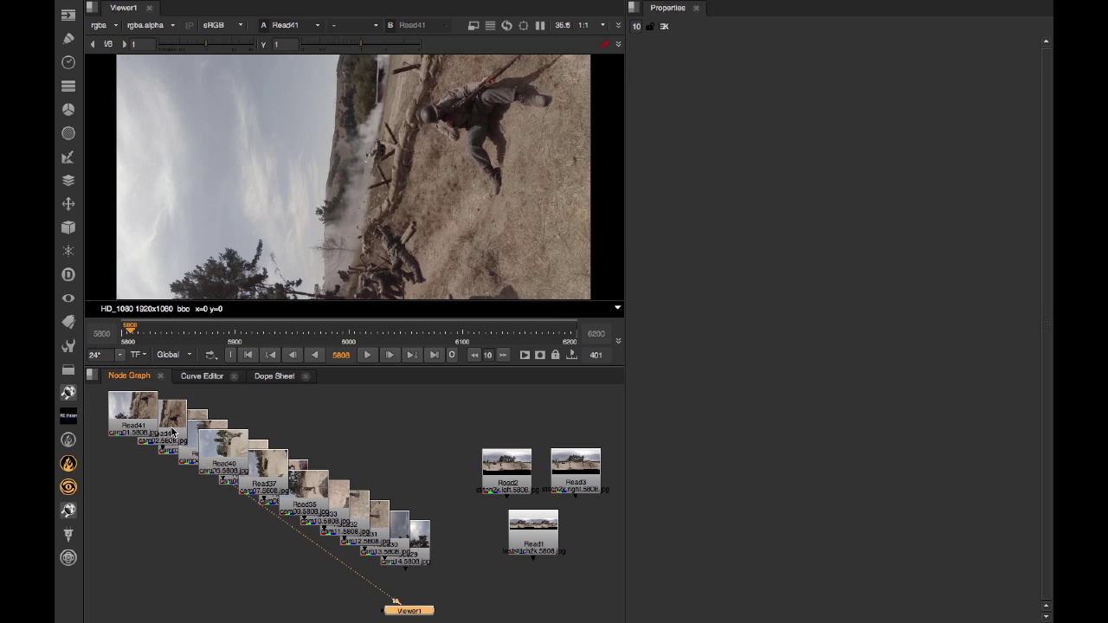
pyautogui.click(169, 415)
pyautogui.press('1')
pyautogui.click(216, 429)
pyautogui.press('1')
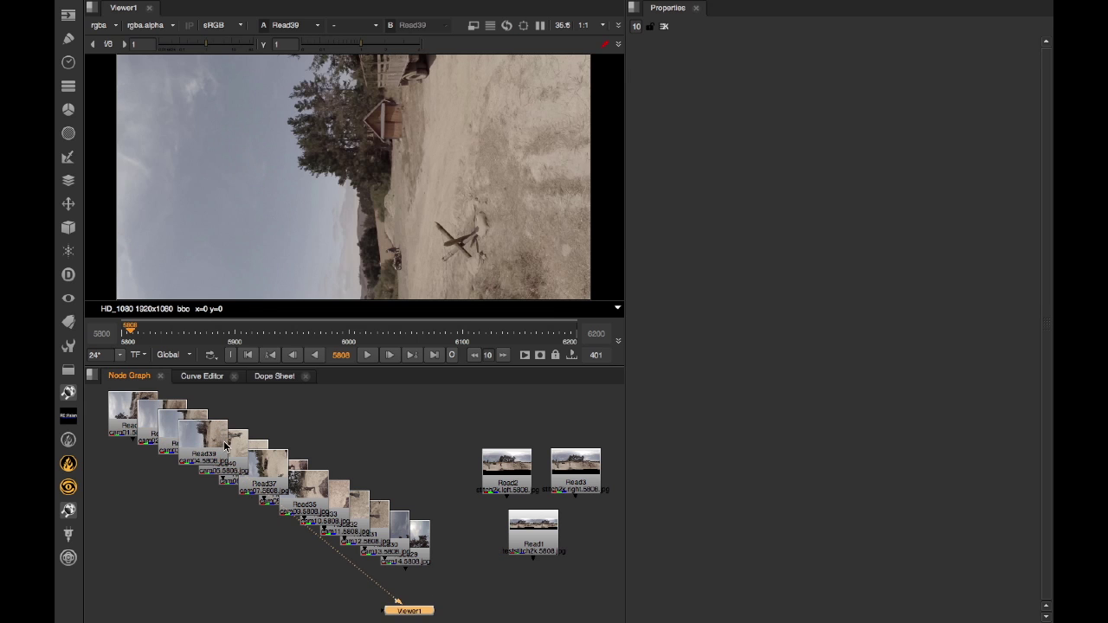
pyautogui.click(229, 446)
pyautogui.press('1')
pyautogui.click(267, 452)
pyautogui.press('1')
pyautogui.click(284, 476)
pyautogui.press('1')
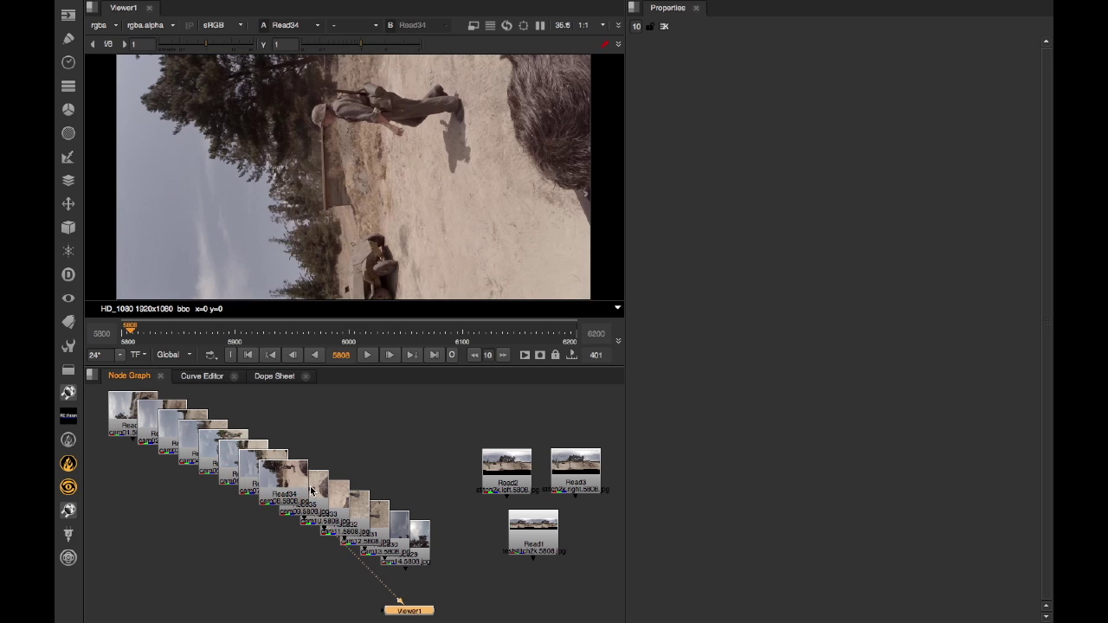
# - Preview the remaining camera streams, then show the Read1 panorama again
pyautogui.press('1')
pyautogui.click(325, 498)
pyautogui.press('1')
pyautogui.click(376, 516)
pyautogui.press('1')
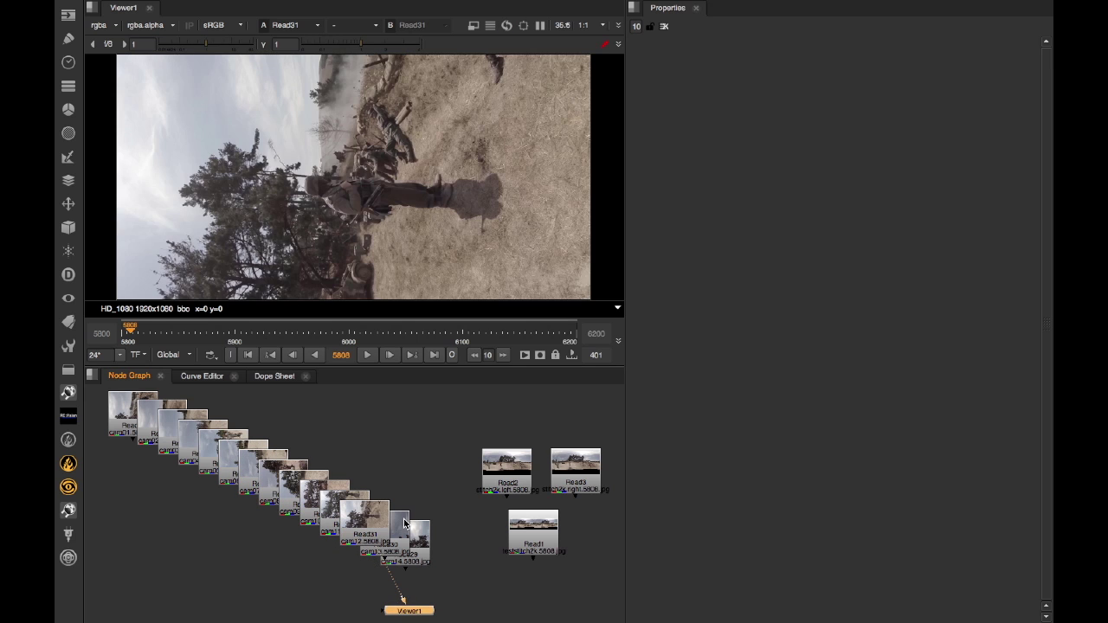
pyautogui.press('1')
pyautogui.click(403, 533)
pyautogui.press('1')
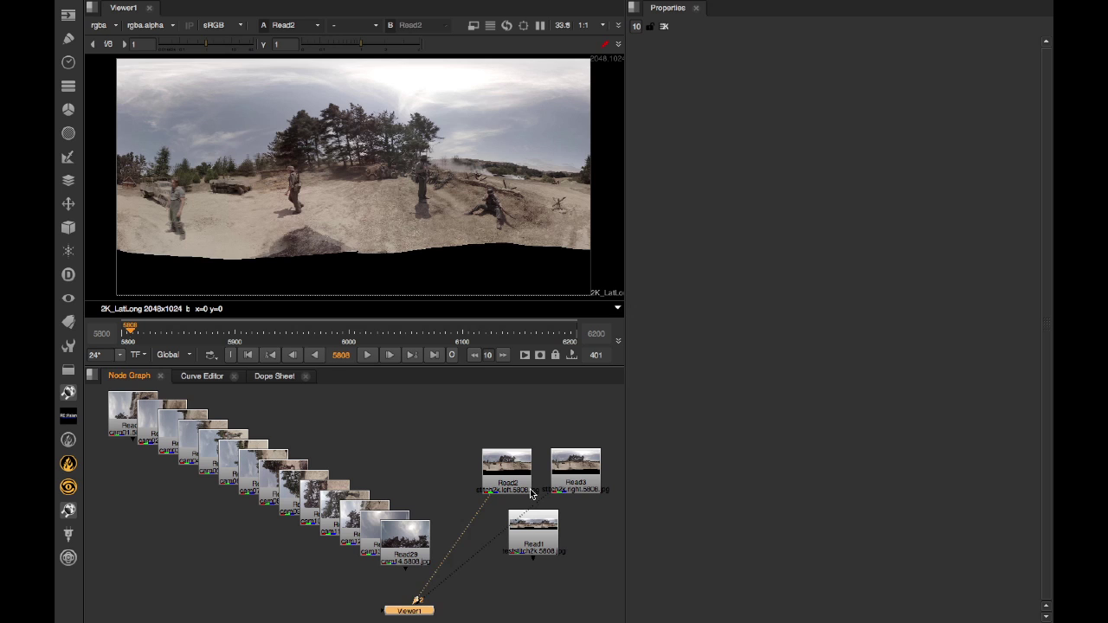
pyautogui.click(543, 521)
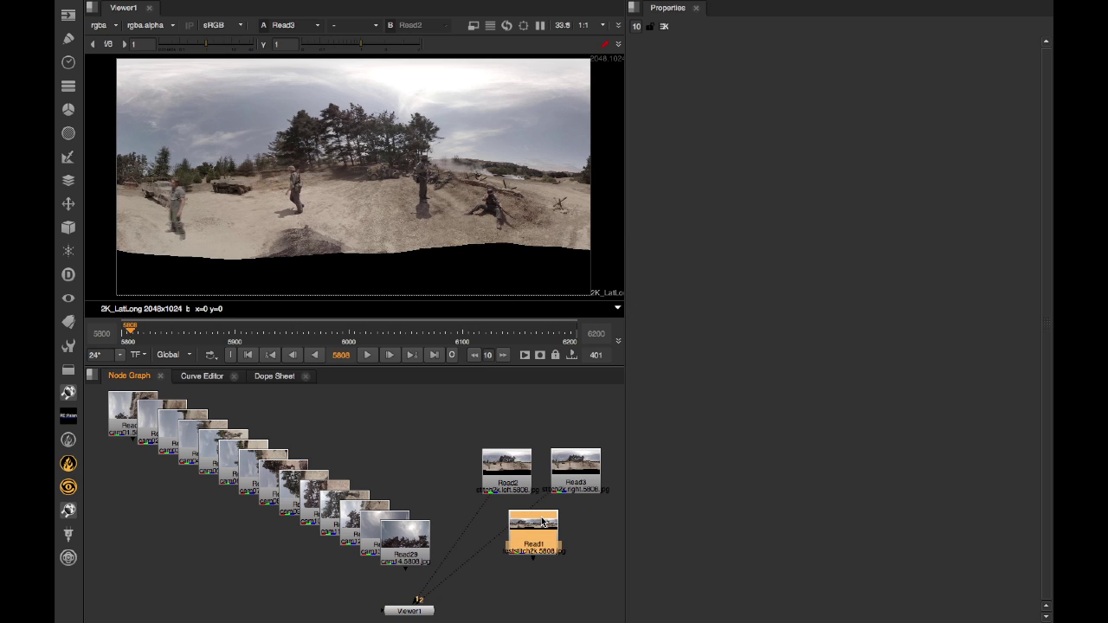
pyautogui.press('1')
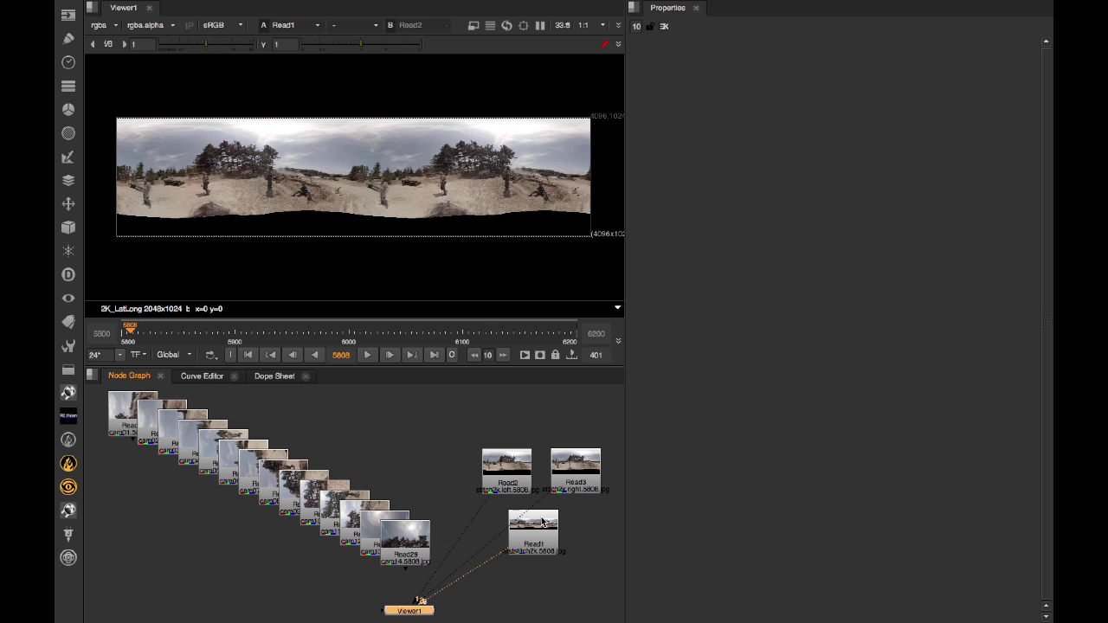
# - Delete the pre-stitched Read1, Read2 and Read3 panorama reads from the node graph
pyautogui.rightClick(407, 430)
pyautogui.moveTo(531, 425)
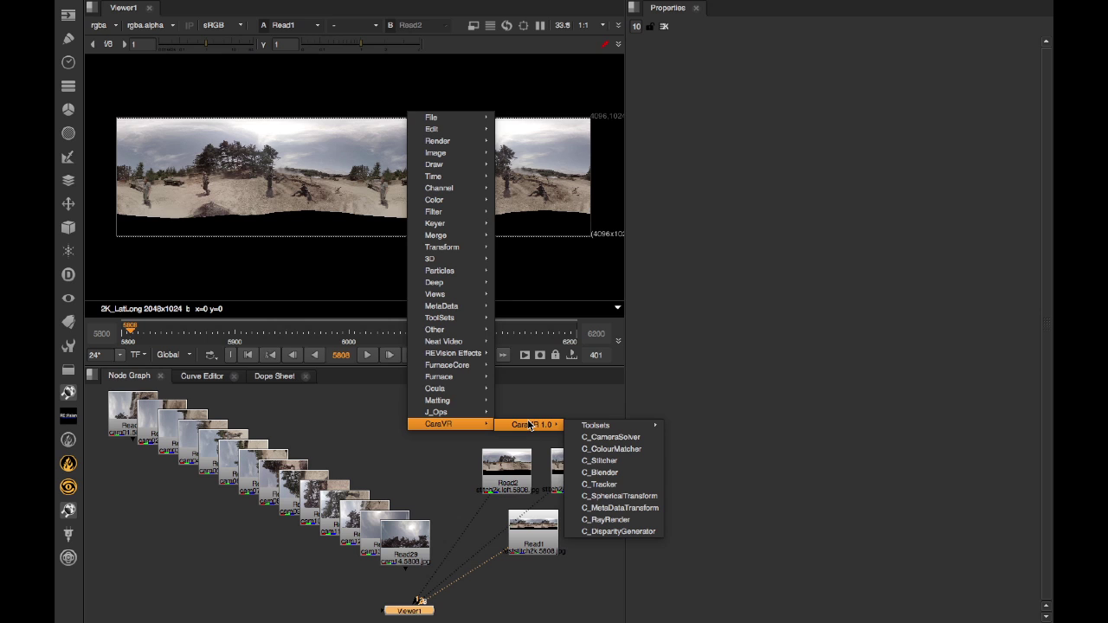
pyautogui.click(442, 450)
pyautogui.moveTo(449, 437)
pyautogui.mouseDown()
pyautogui.moveTo(551, 560)
pyautogui.moveTo(581, 574)
pyautogui.mouseUp()
pyautogui.press('Delete')
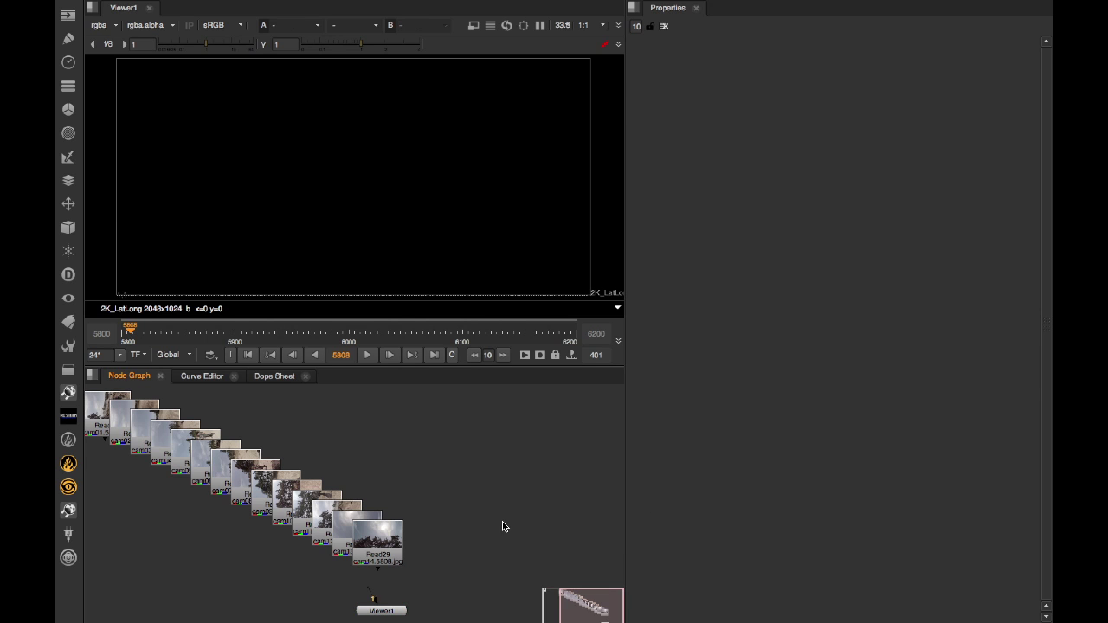
# - View camera Read41, then create a C_CameraSolver from the selected camera reads
pyautogui.press('f')
pyautogui.press('1')
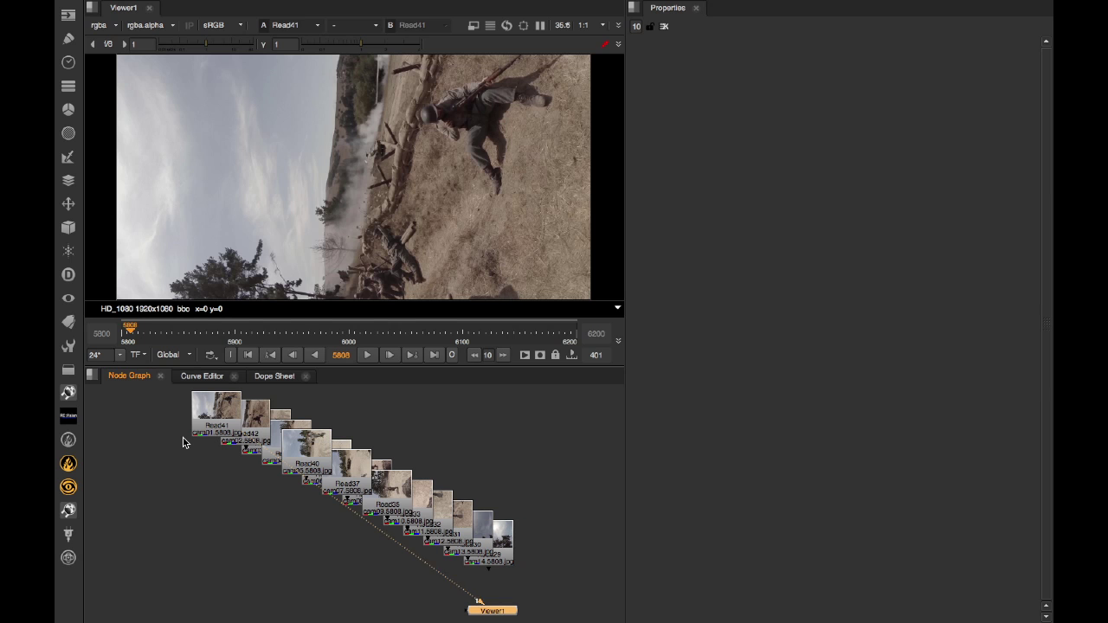
pyautogui.scroll(-4, 183, 443)
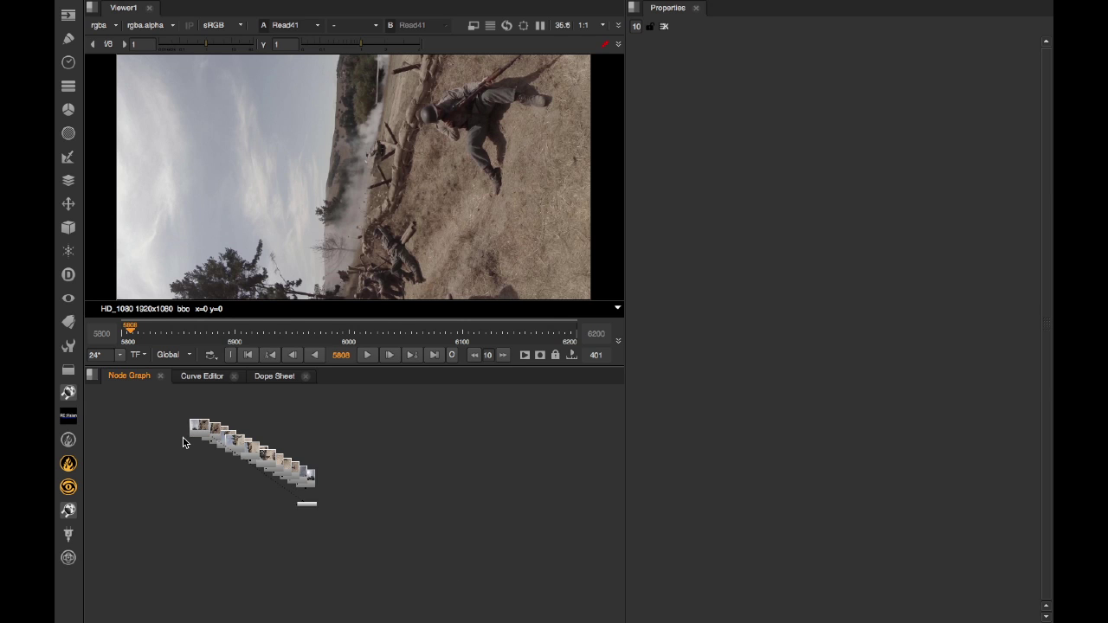
pyautogui.moveTo(178, 405); pyautogui.dragTo(364, 512)
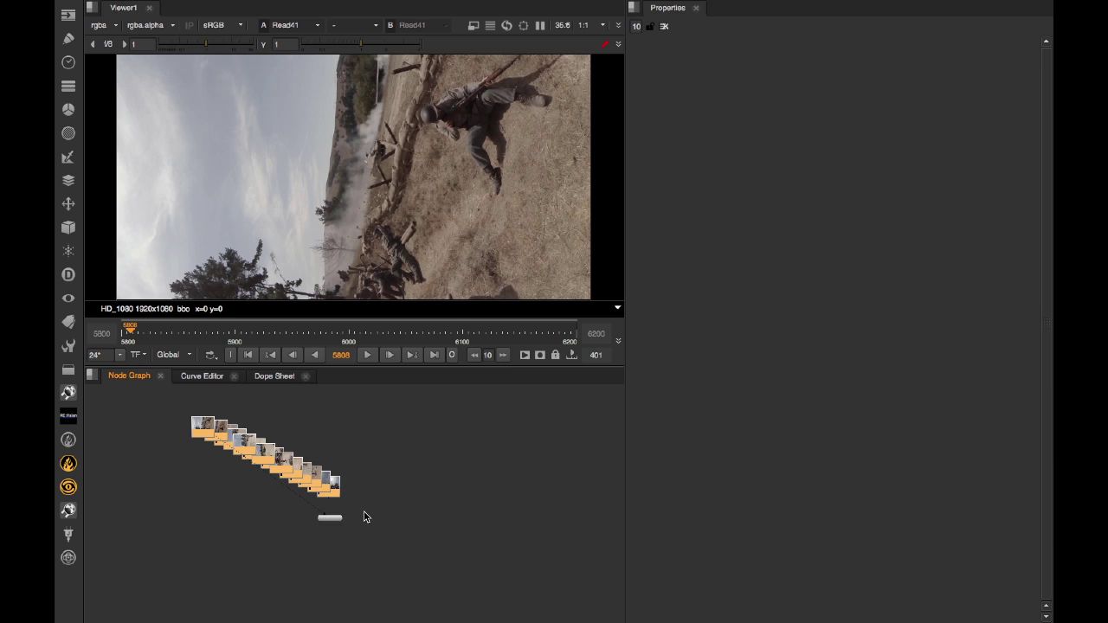
pyautogui.press('Tab')
pyautogui.write('c_Cam')
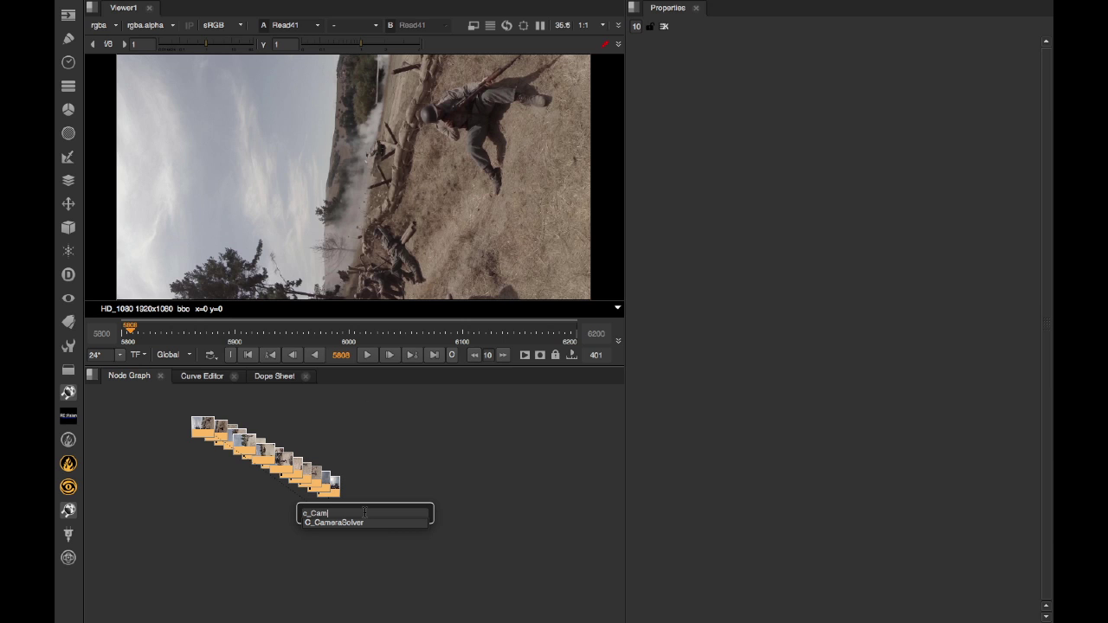
pyautogui.press('Down')
pyautogui.press('Return')
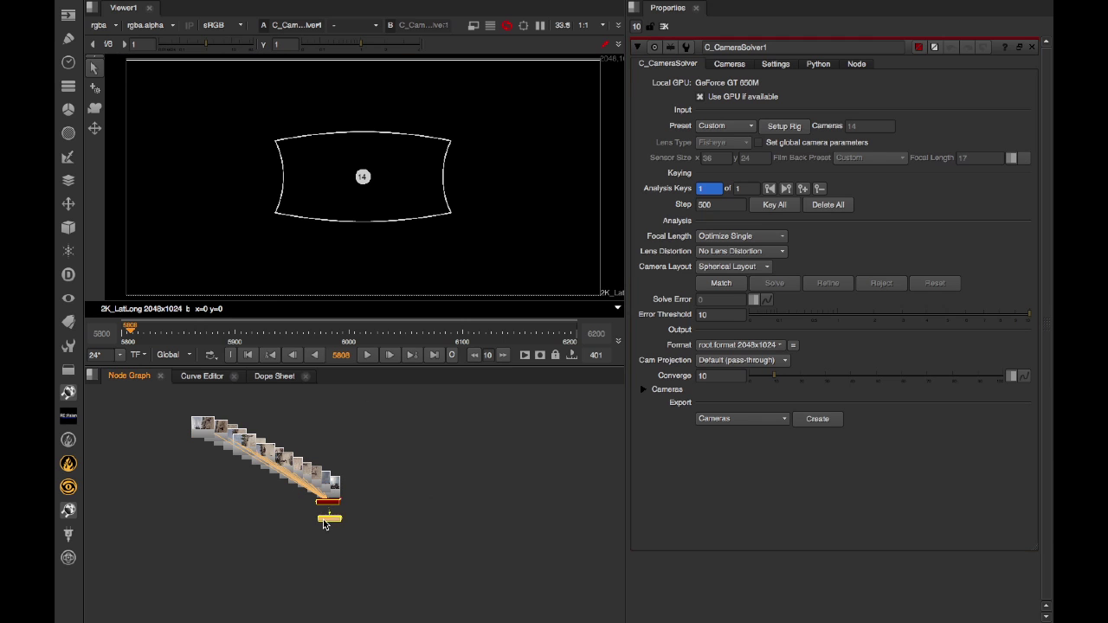
# - Replace C_CameraSolver1 with a freshly created C_CameraSolver node
pyautogui.scroll(3, 325, 525)
pyautogui.scroll(2, 325, 524)
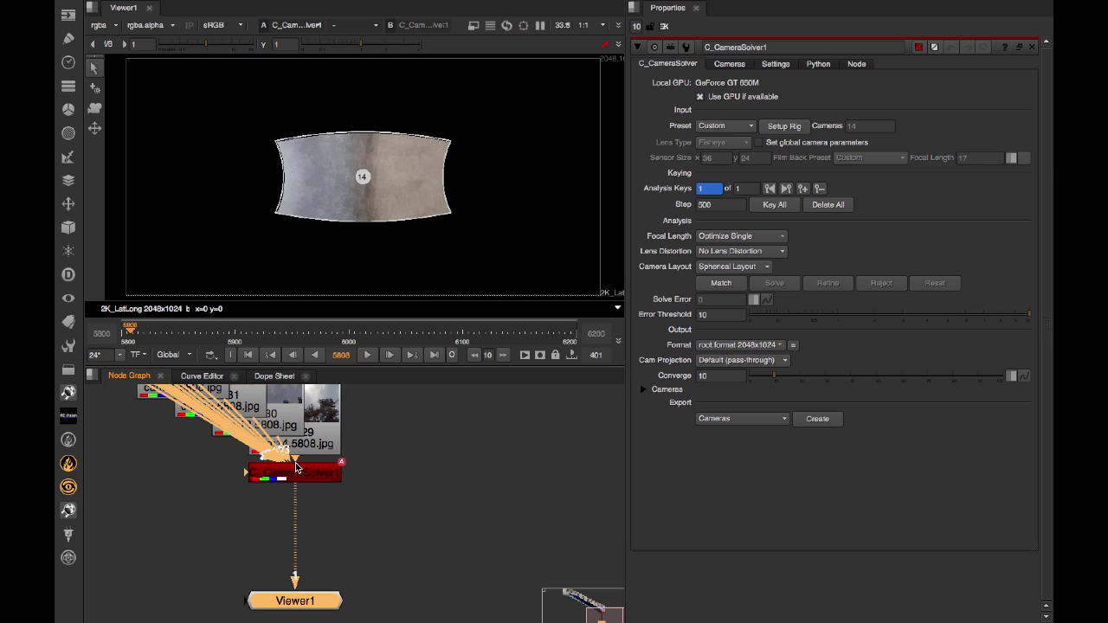
pyautogui.moveTo(295, 471); pyautogui.dragTo(296, 521)
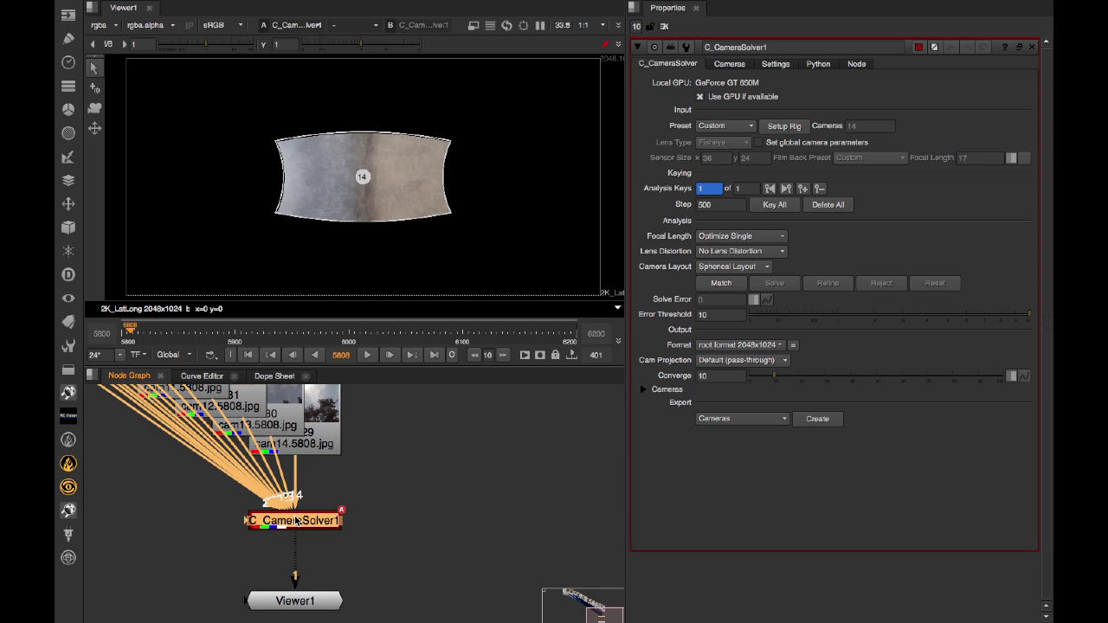
pyautogui.press('Delete')
pyautogui.press('Tab')
pyautogui.write('c_cam')
pyautogui.press('Return')
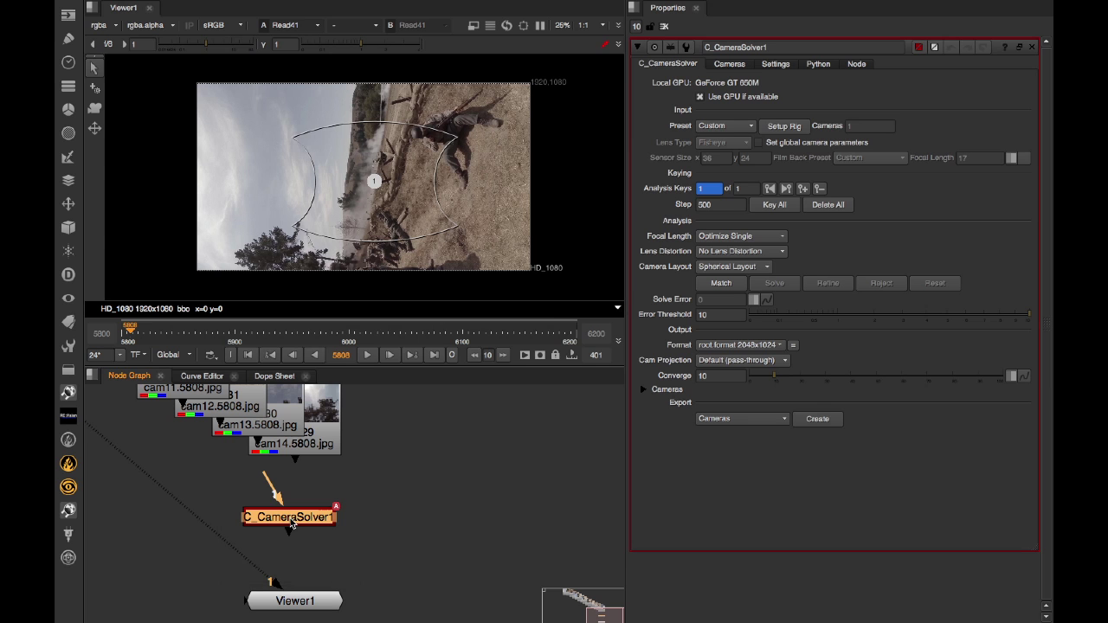
# - Connect all 14 camera reads to the solver and select it
pyautogui.scroll(-2, 238, 504)
pyautogui.scroll(-3, 235, 502)
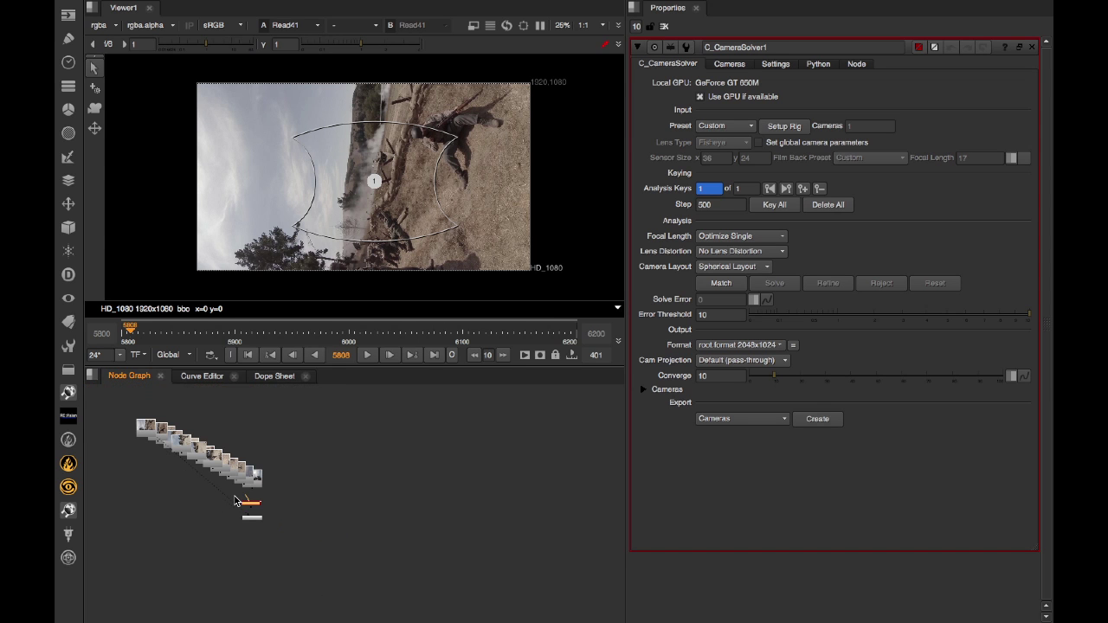
pyautogui.moveTo(118, 402)
pyautogui.mouseDown()
pyautogui.moveTo(282, 506)
pyautogui.moveTo(274, 518)
pyautogui.mouseUp()
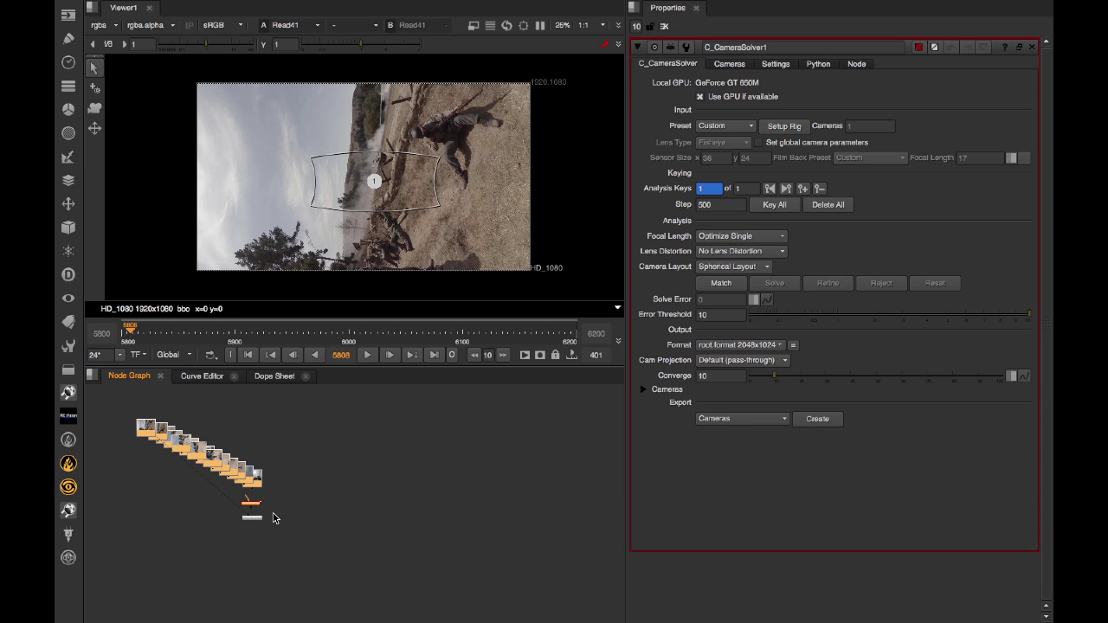
pyautogui.press('y')
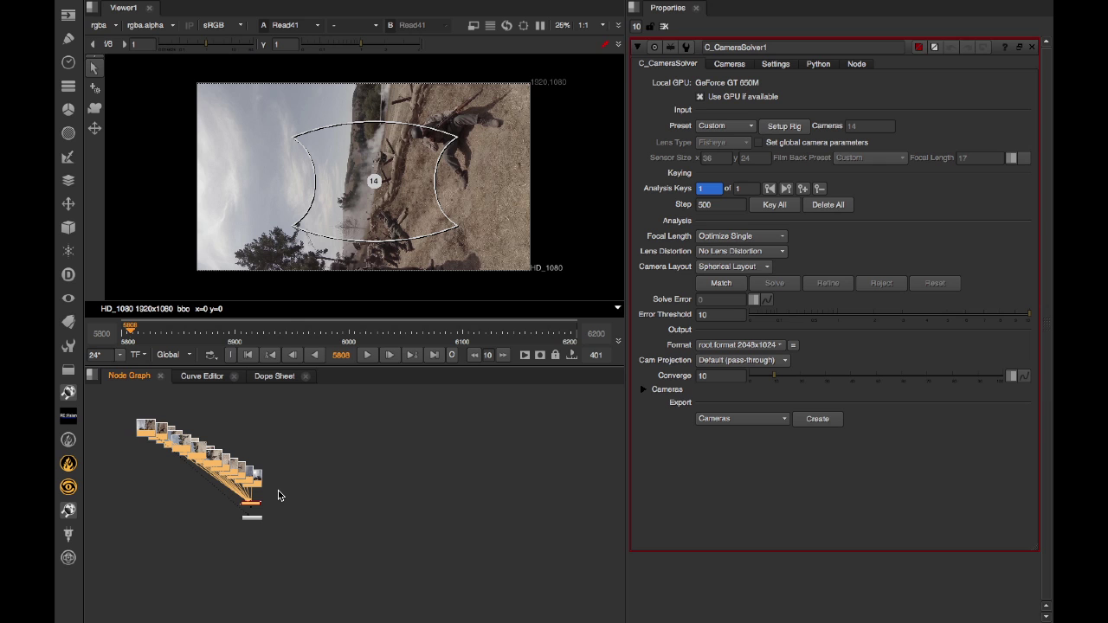
pyautogui.click(278, 494)
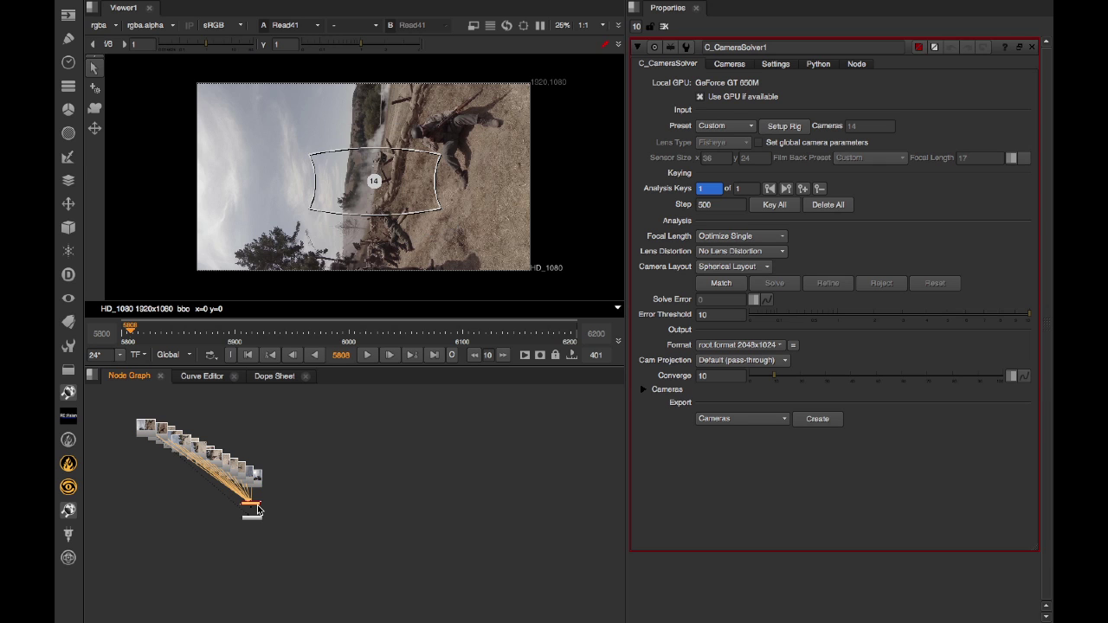
# - View the solver output and set its rig preset to Custom with 14 cameras
pyautogui.press('1')
pyautogui.click(372, 497)
pyautogui.press('s')
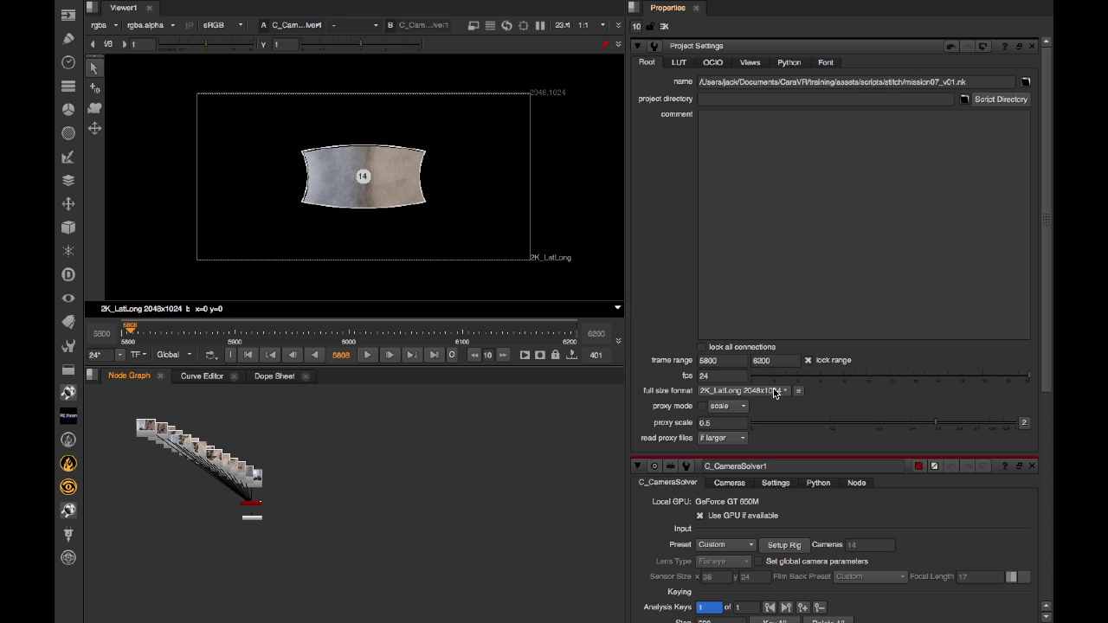
pyautogui.click(663, 29)
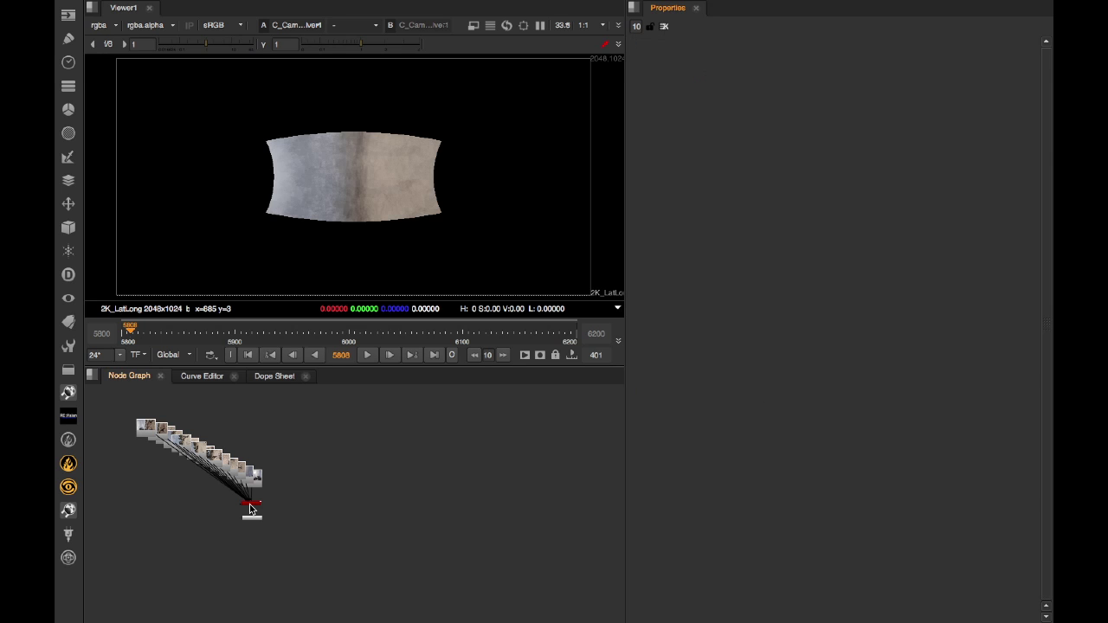
pyautogui.doubleClick(250, 508)
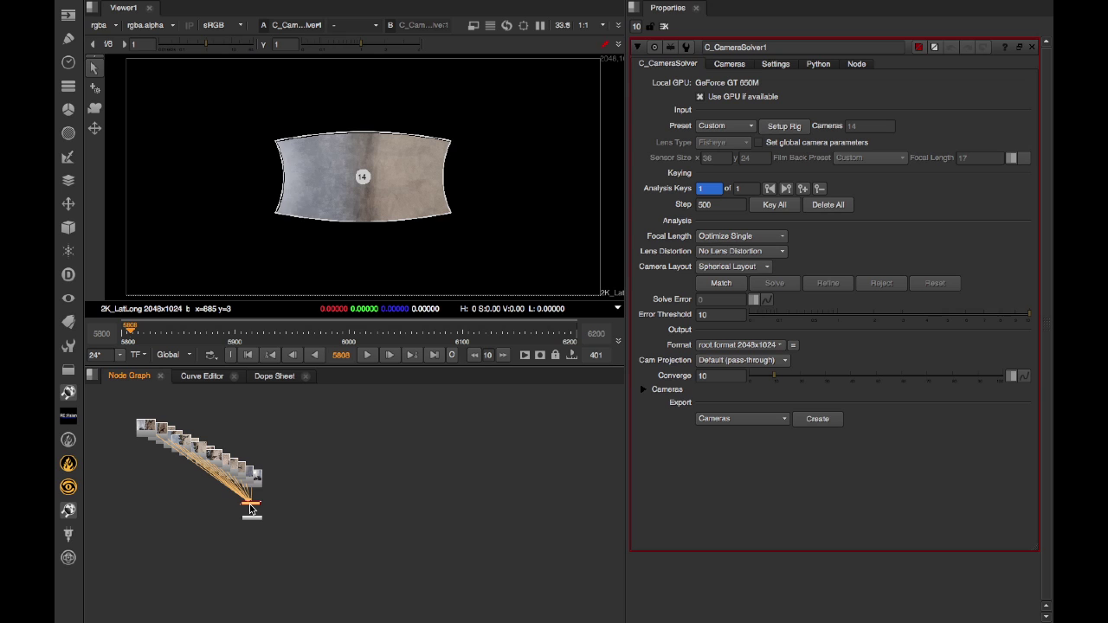
pyautogui.click(715, 127)
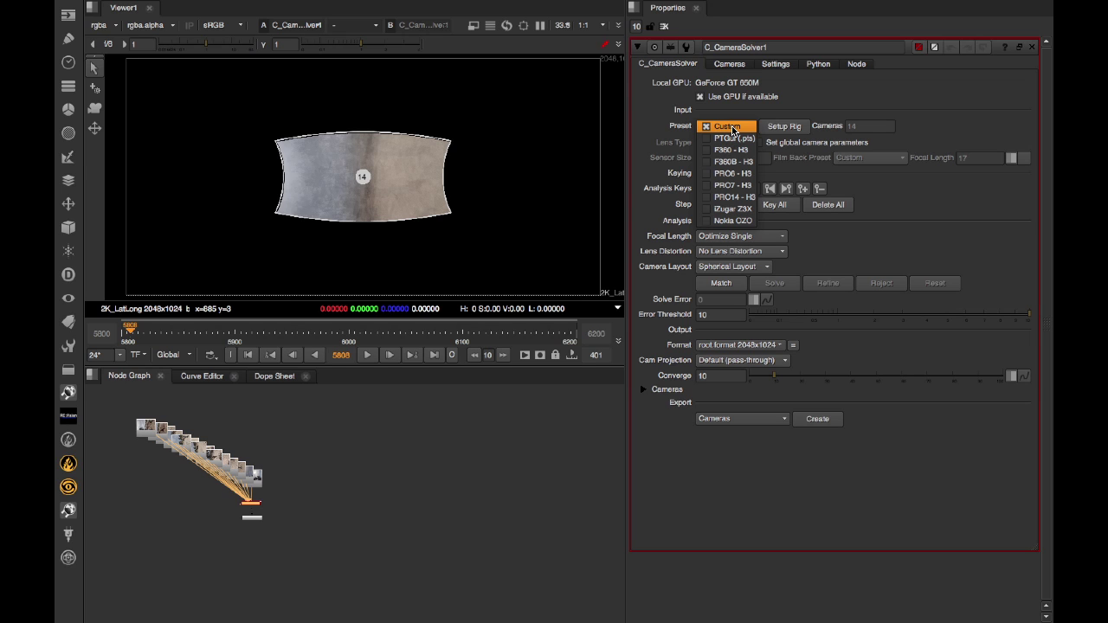
pyautogui.click(732, 125)
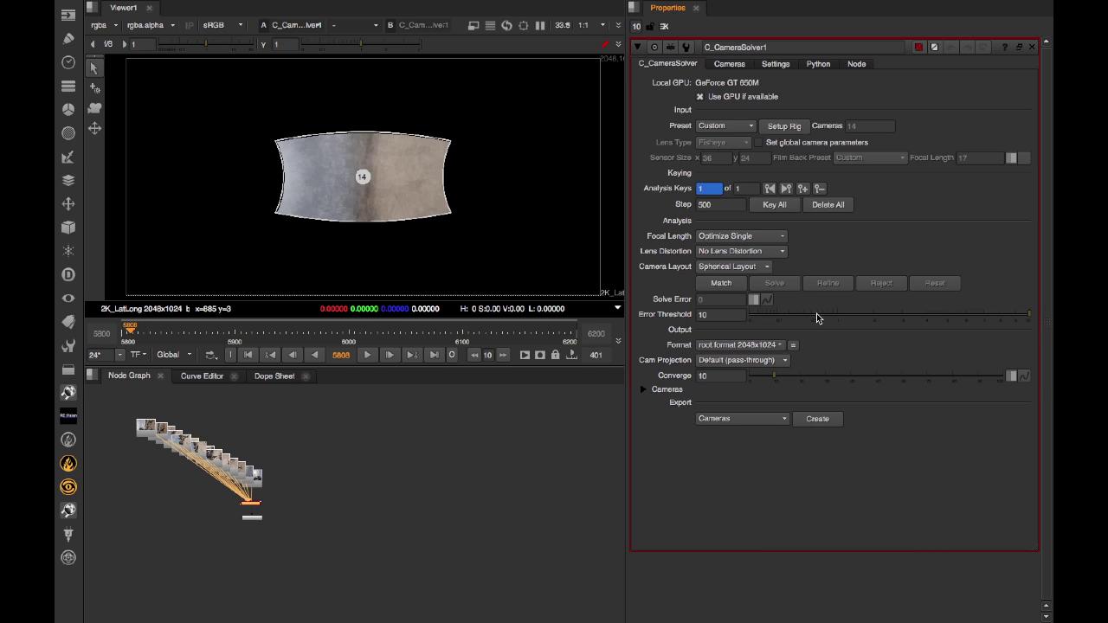
# - Review the per-camera table: each camera uses a 36×24 sensor and 17 mm focal length
pyautogui.click(645, 390)
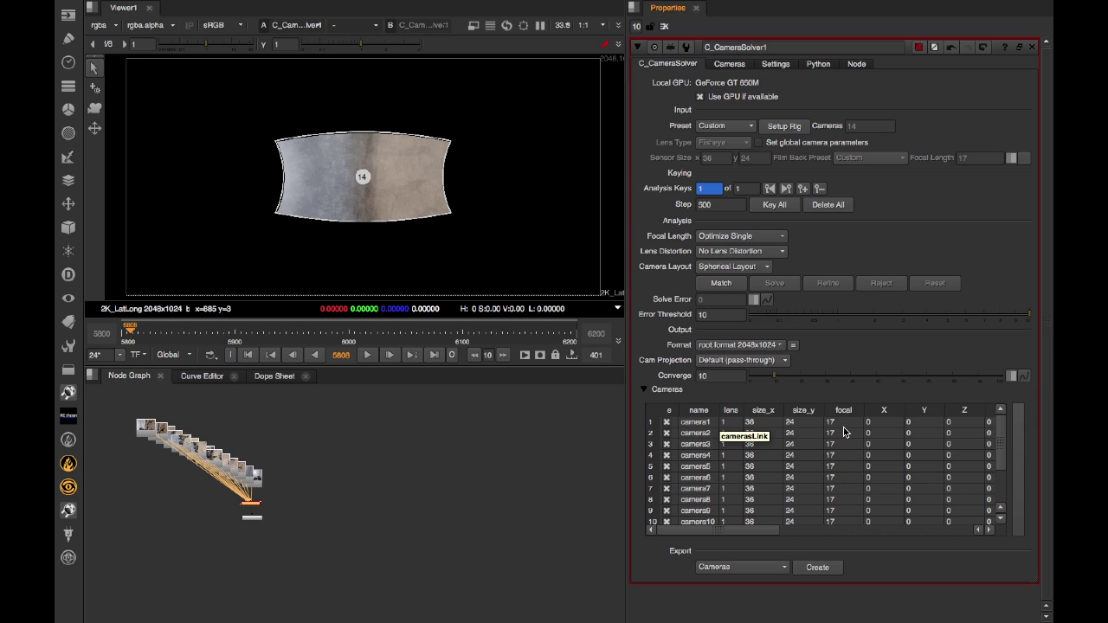
pyautogui.moveTo(751, 532); pyautogui.dragTo(911, 524)
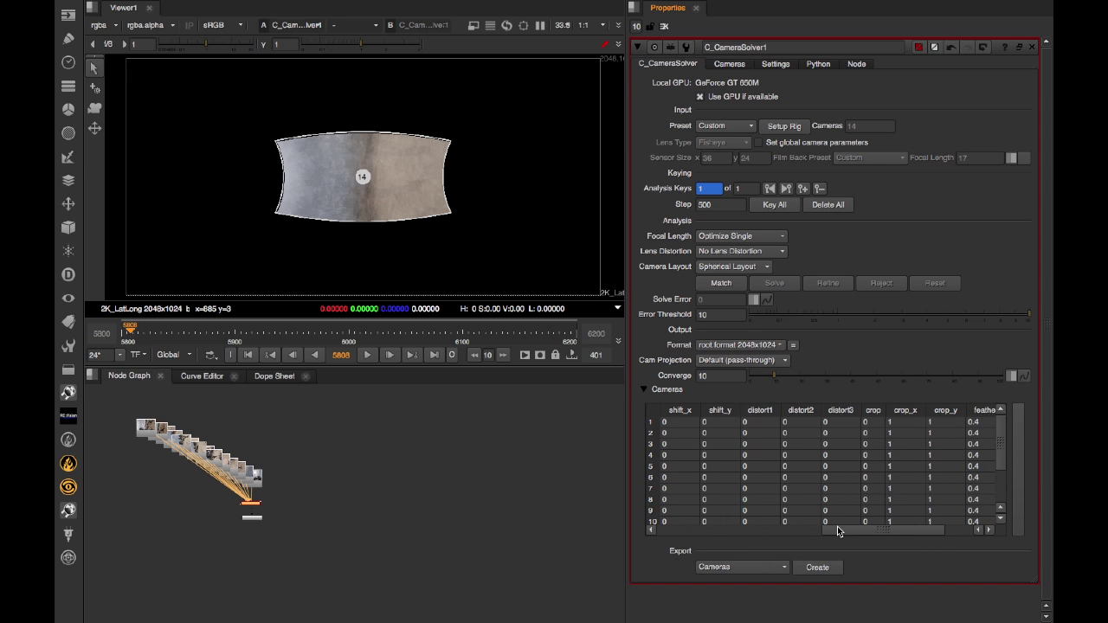
pyautogui.moveTo(847, 535); pyautogui.dragTo(710, 532)
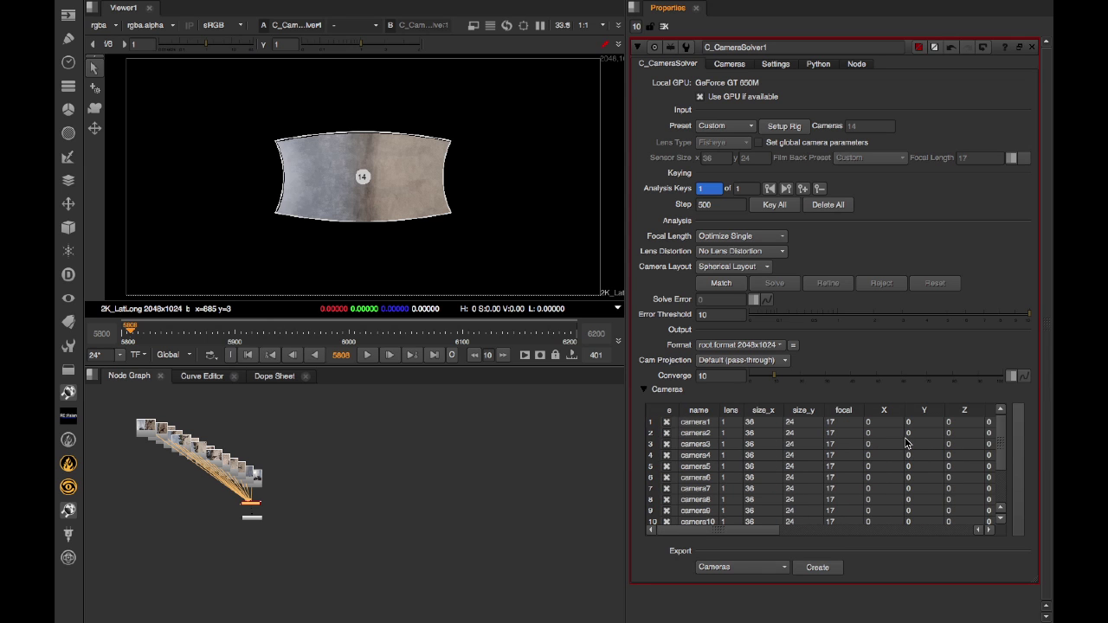
pyautogui.click(737, 64)
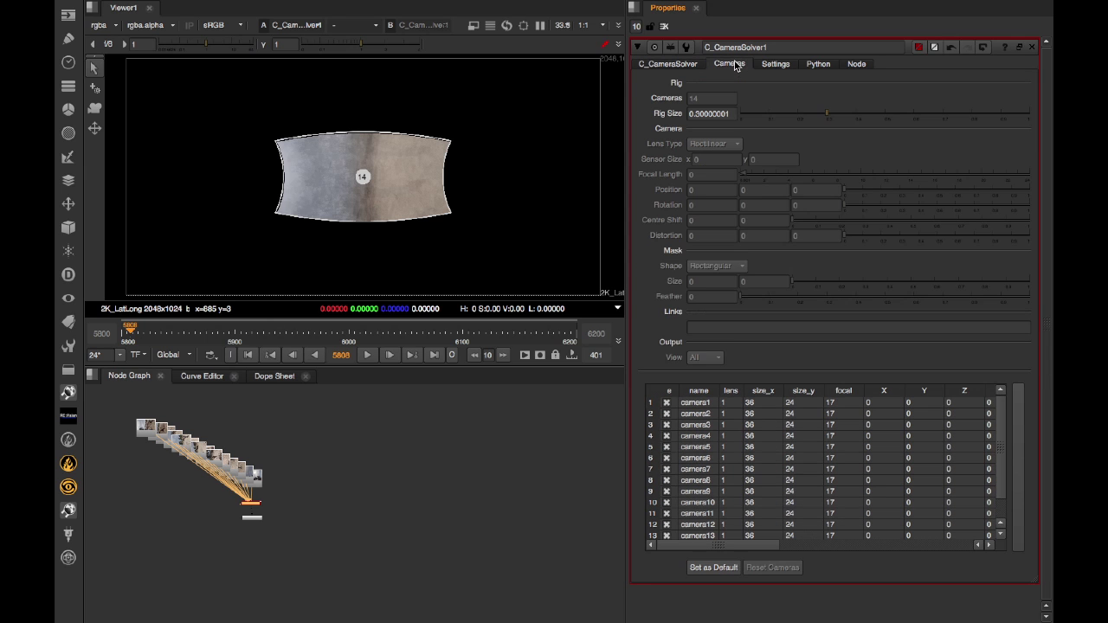
pyautogui.click(729, 405)
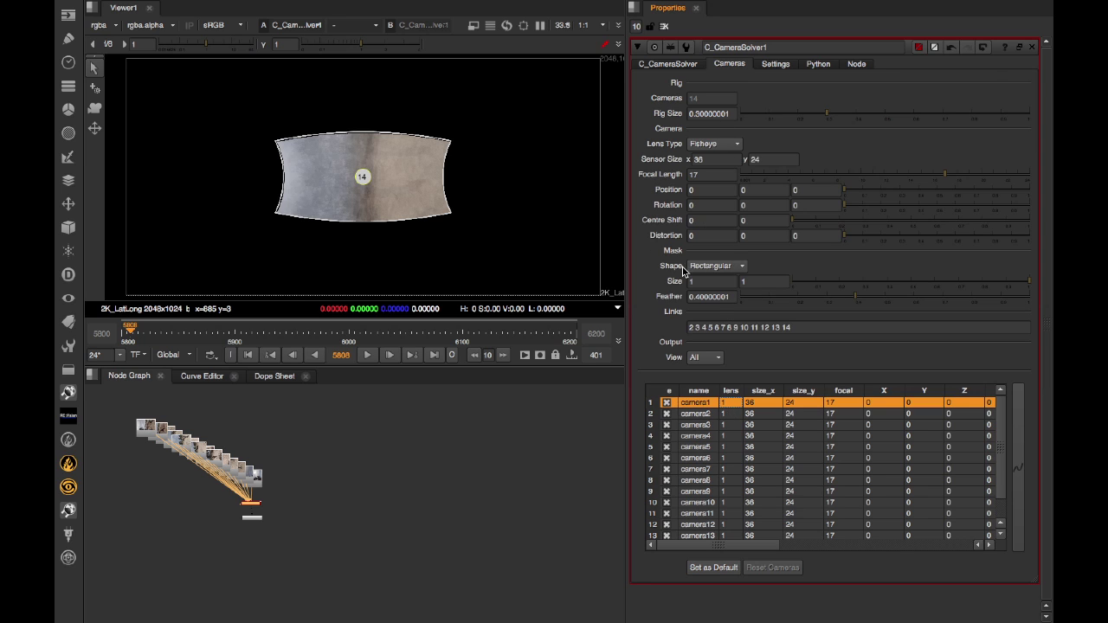
pyautogui.keyDown('shift'); pyautogui.click(746, 449); pyautogui.keyUp('shift')
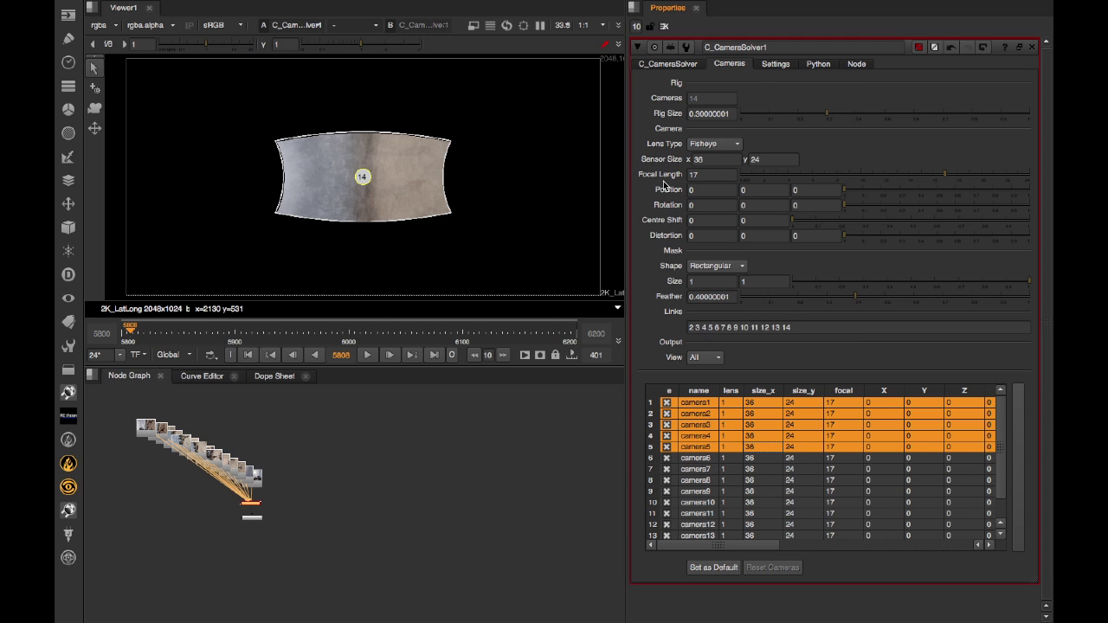
pyautogui.click(780, 491)
pyautogui.moveTo(762, 545); pyautogui.dragTo(873, 560)
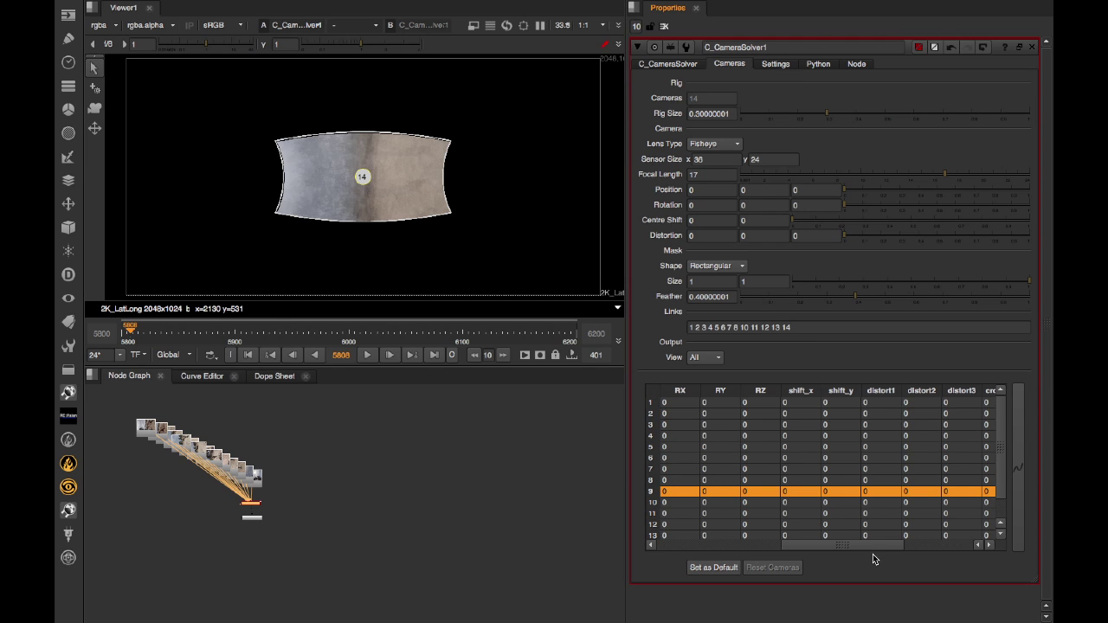
pyautogui.click(656, 62)
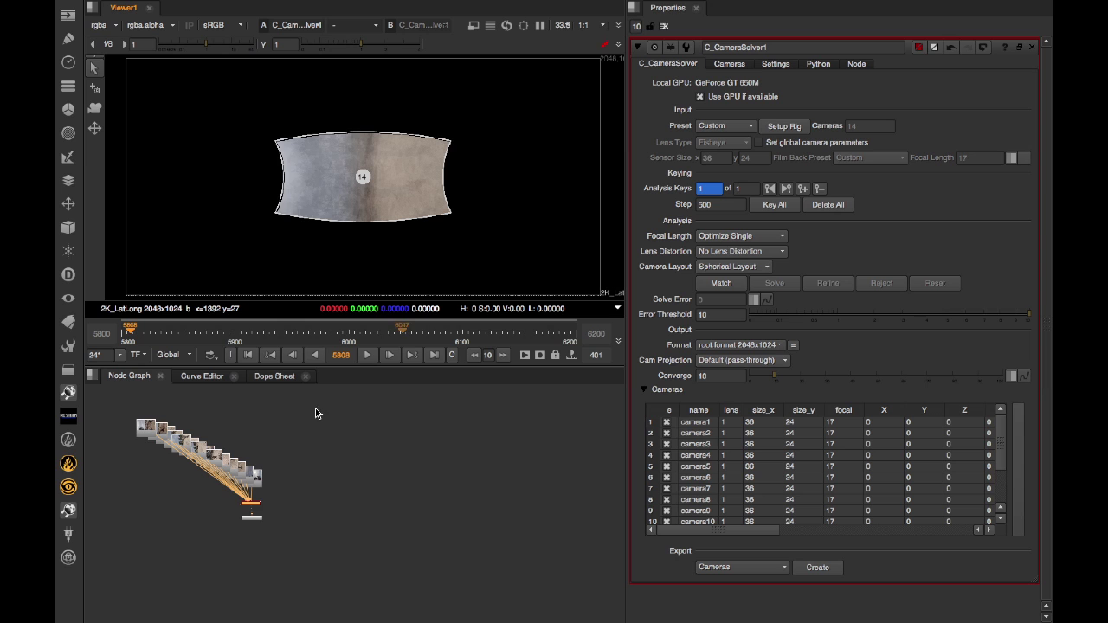
# - Frame all nodes and run Match to find features across the fourteen cameras
pyautogui.press('f')
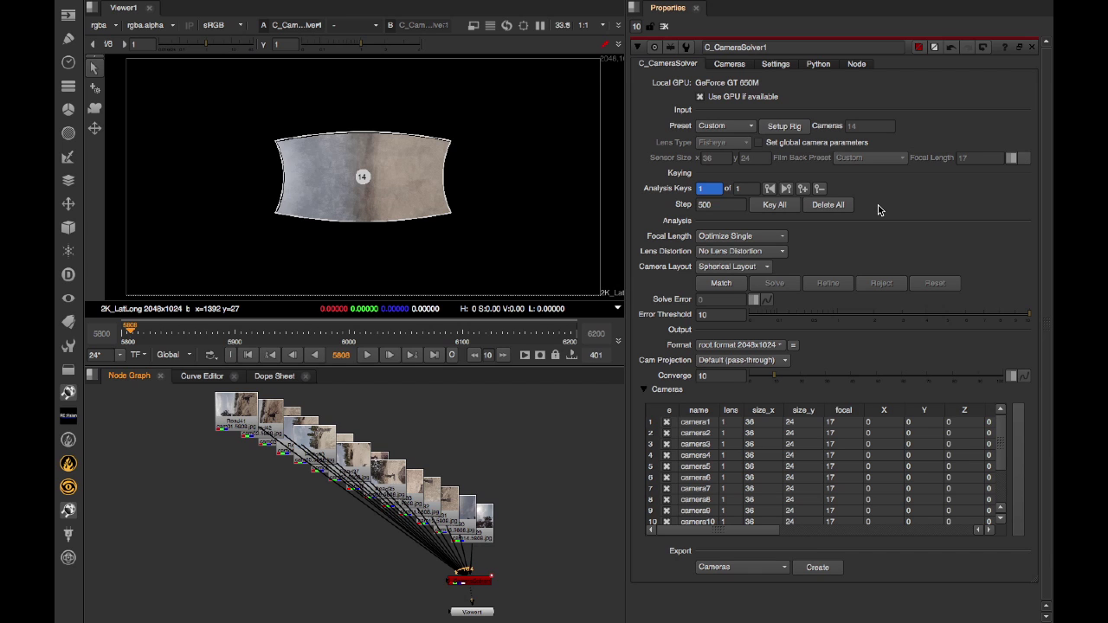
pyautogui.click(731, 285)
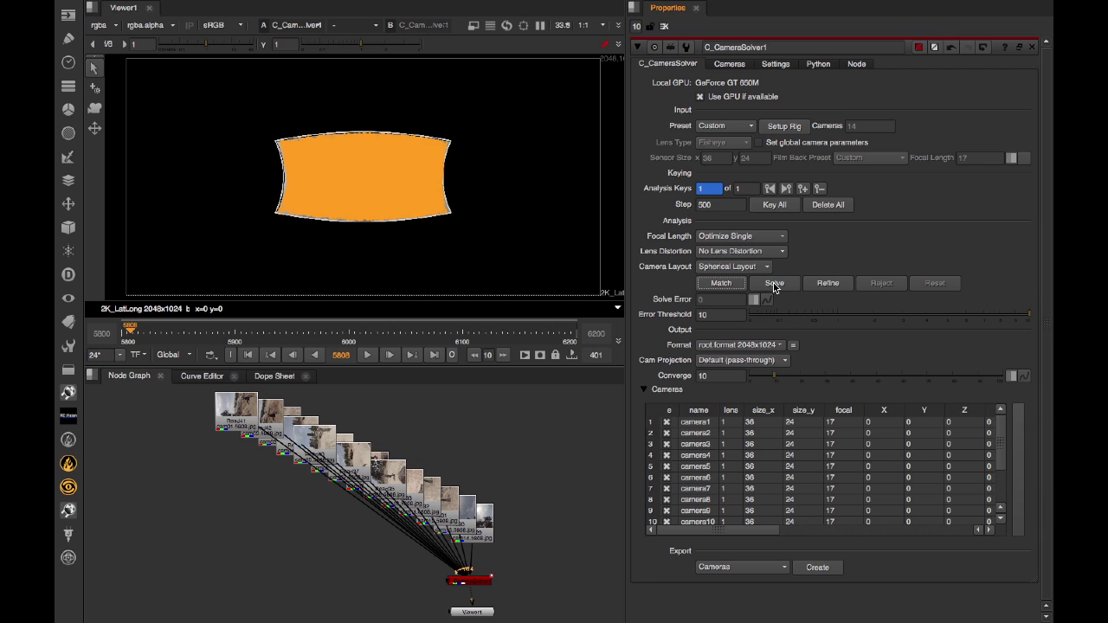
# - Solve the rig to a solve error near 0.62 and open the solver's Settings tab
pyautogui.click(775, 286)
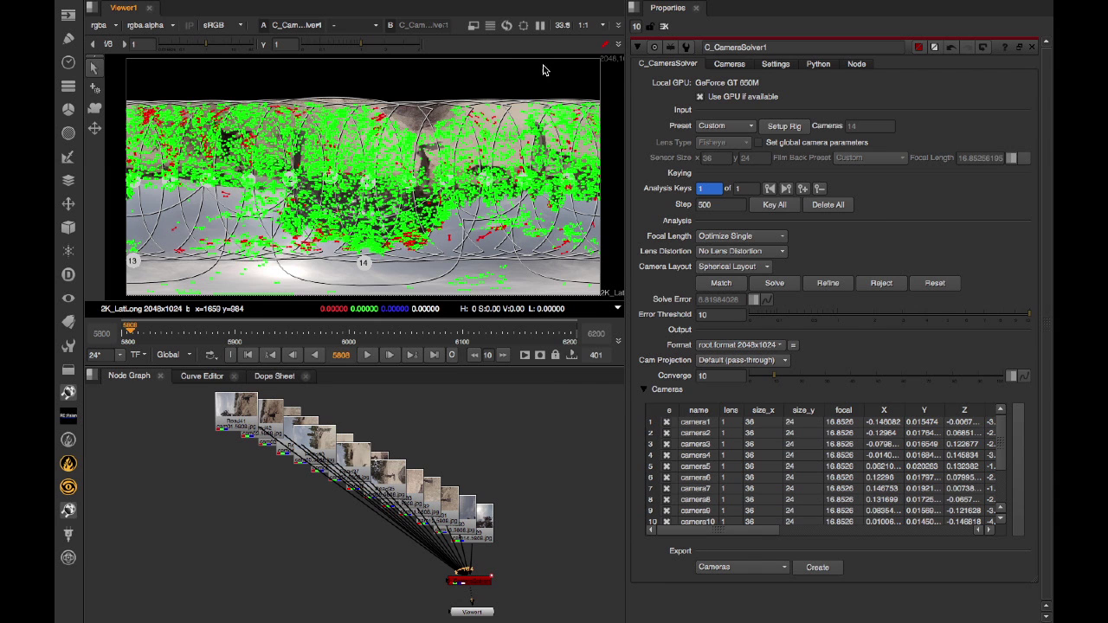
pyautogui.click(764, 66)
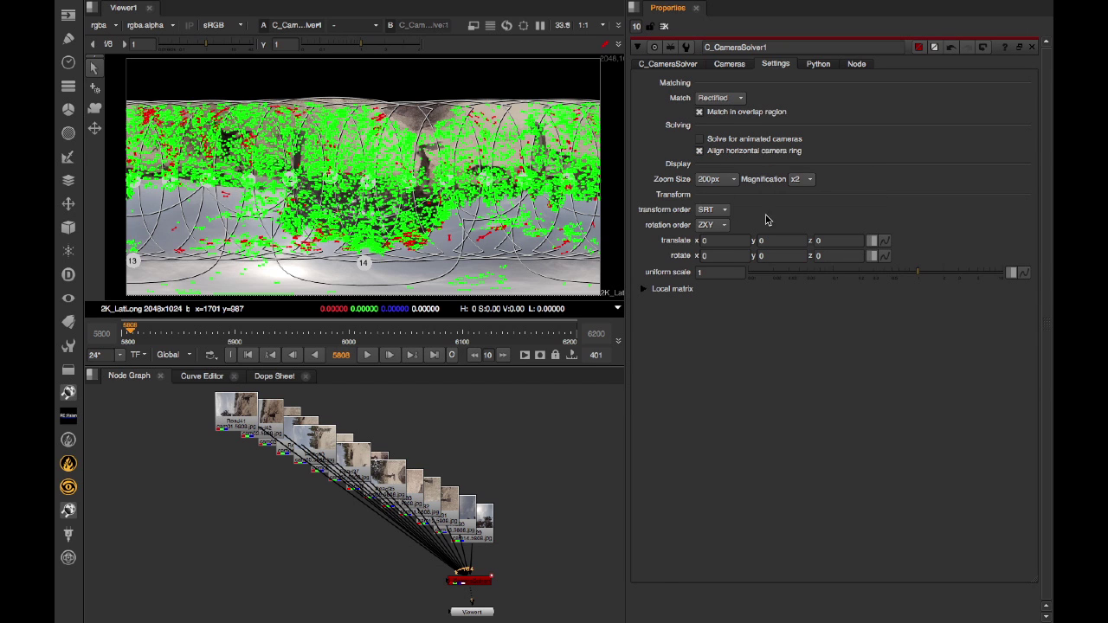
# - Set Transform rotate z to 180 and compare the panorama with feature markers off and on
pyautogui.click(820, 257)
pyautogui.write('180')
pyautogui.press('Return')
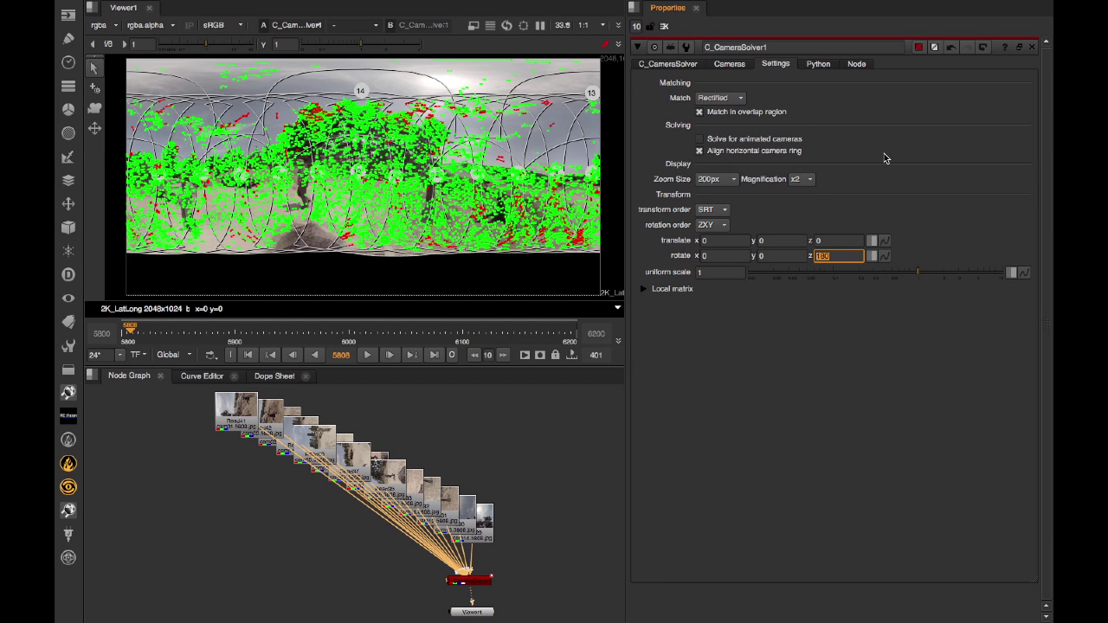
pyautogui.click(672, 65)
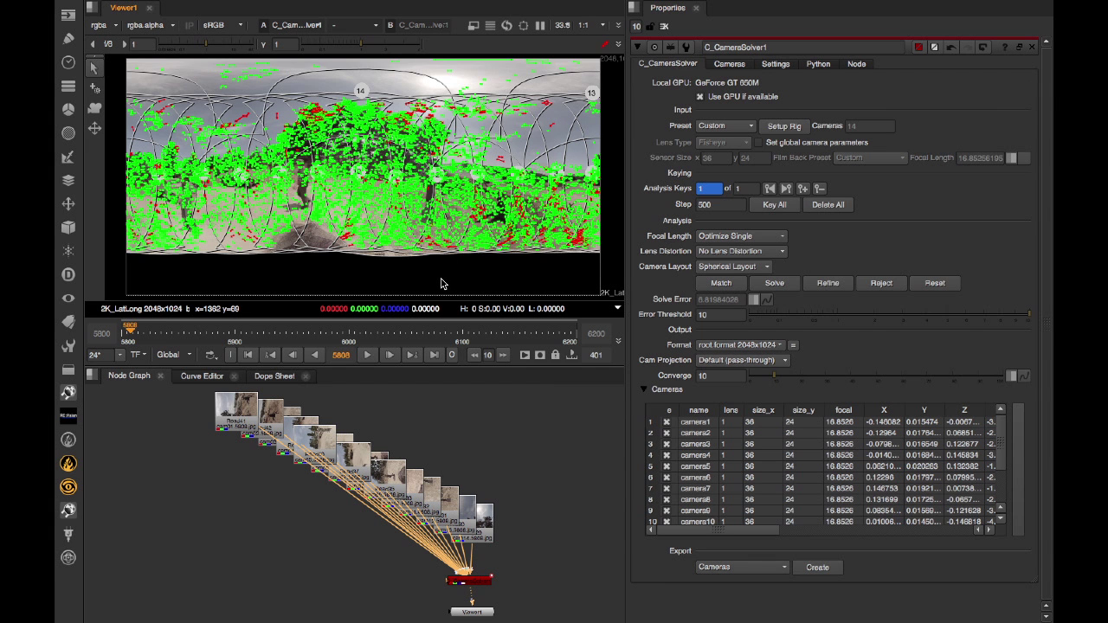
pyautogui.press('o')
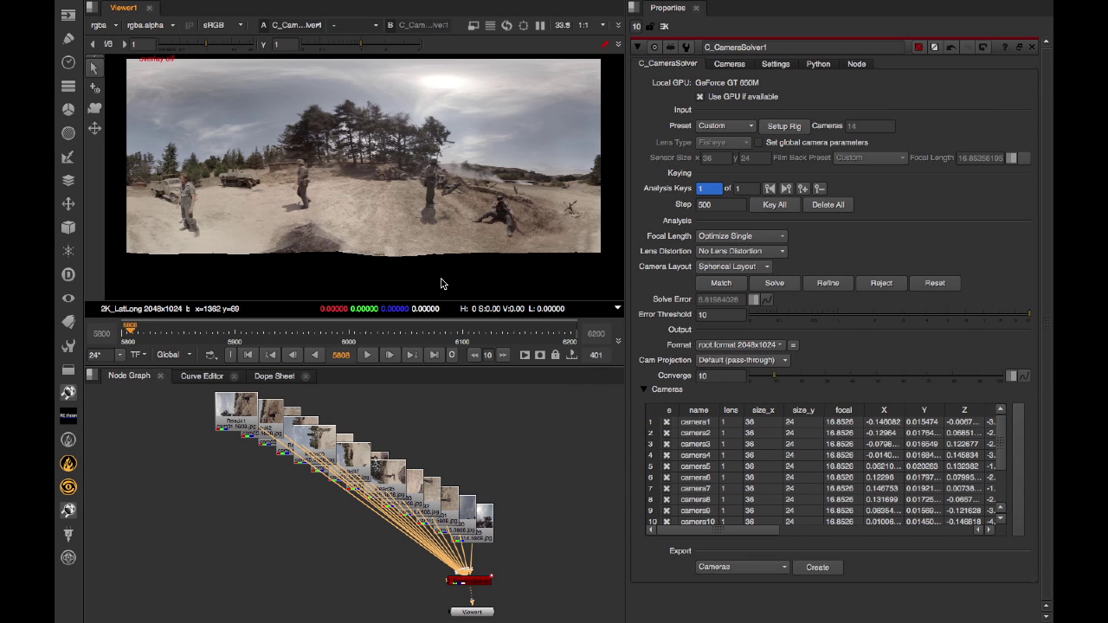
pyautogui.press('o')
pyautogui.press('o')
pyautogui.press('o')
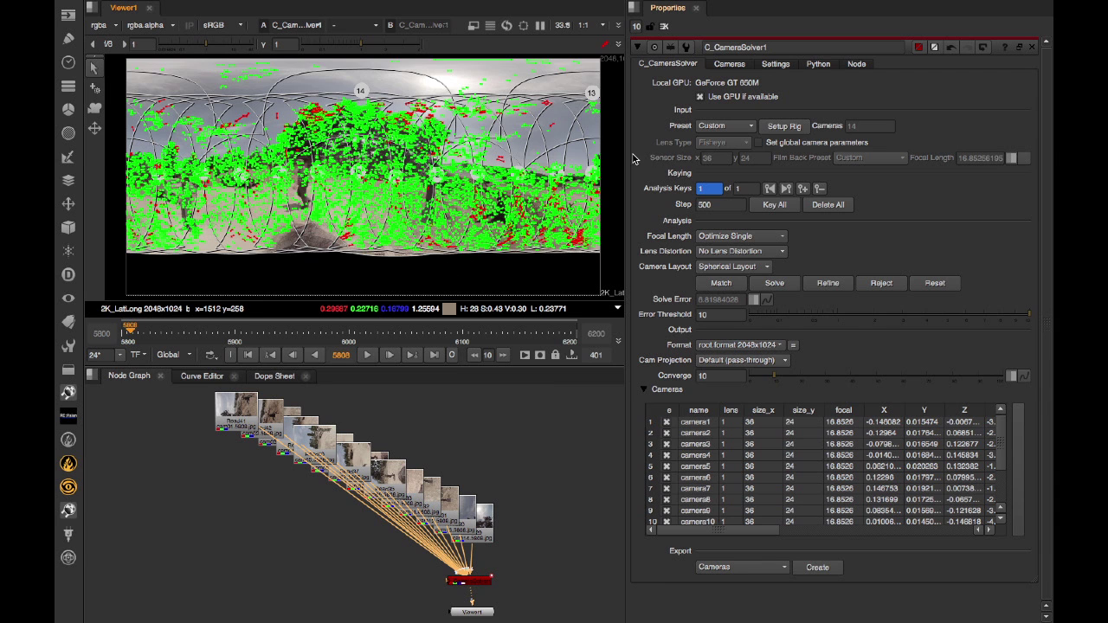
# - Check each camera's solved RX/RY/RZ rotations, then hide the feature markers
pyautogui.click(730, 64)
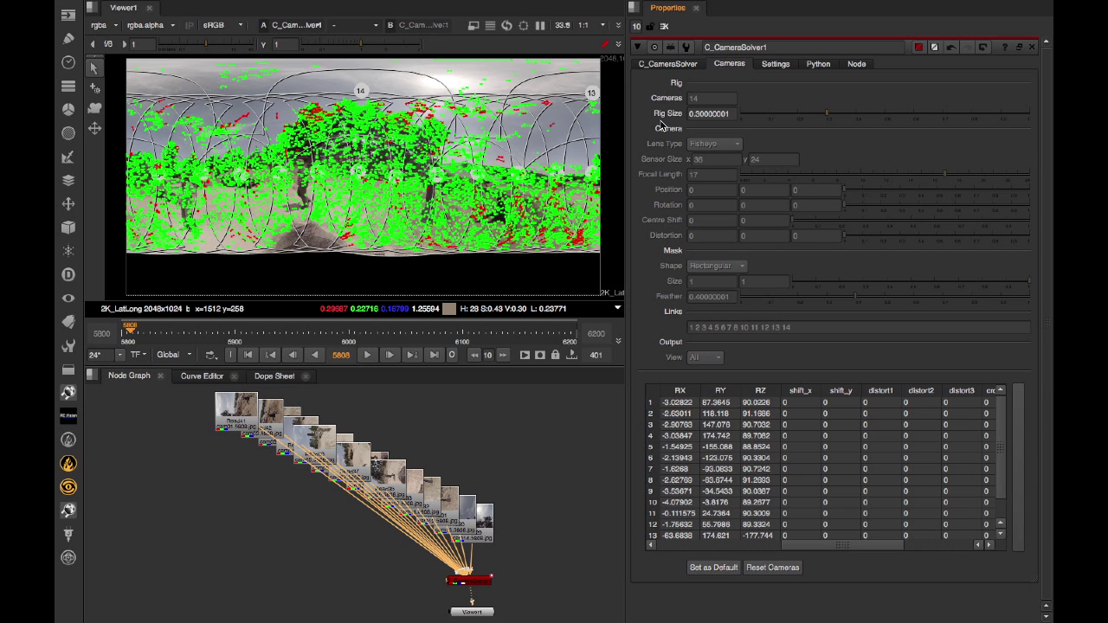
pyautogui.click(671, 64)
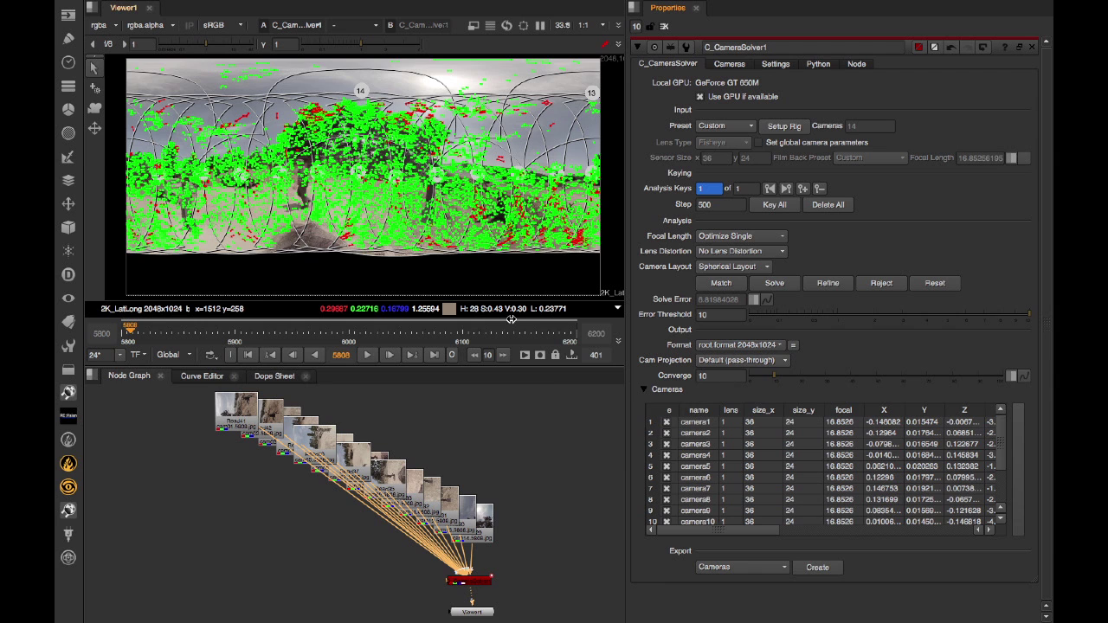
pyautogui.press('o')
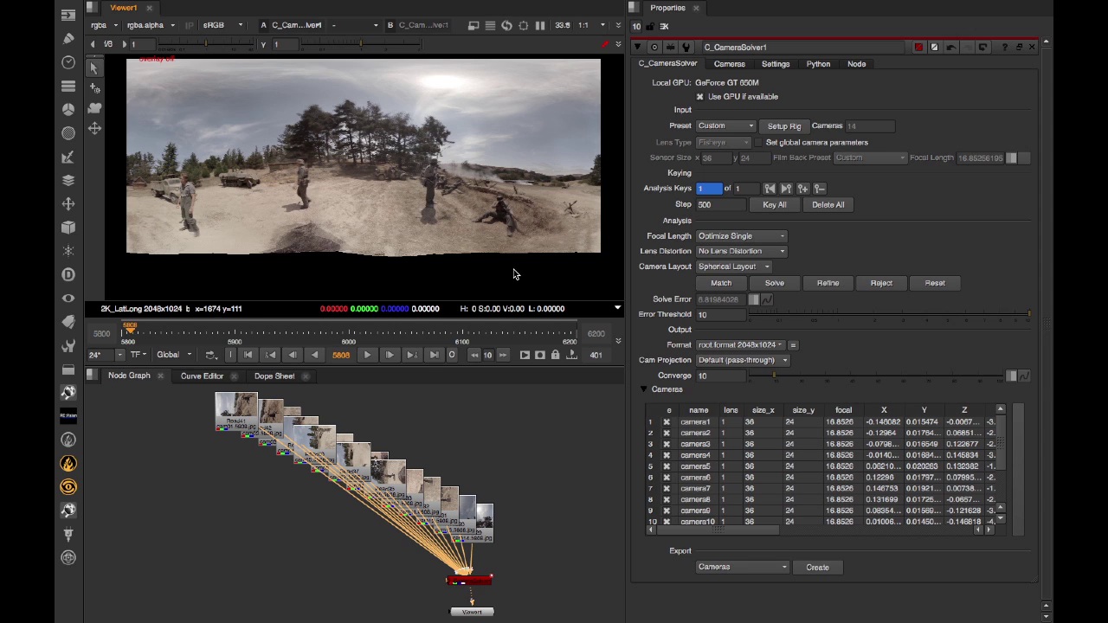
# - Try a converge distance of 2 with small nudges, then set it back to 10
pyautogui.click(722, 378)
pyautogui.write('2')
pyautogui.press('Return')
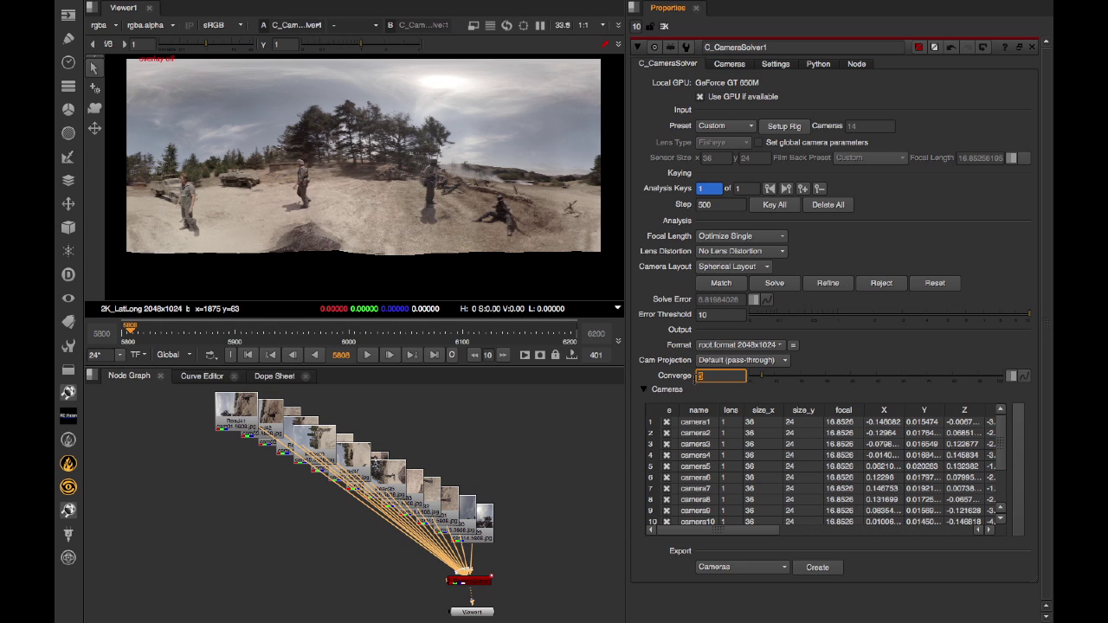
pyautogui.press('Return')
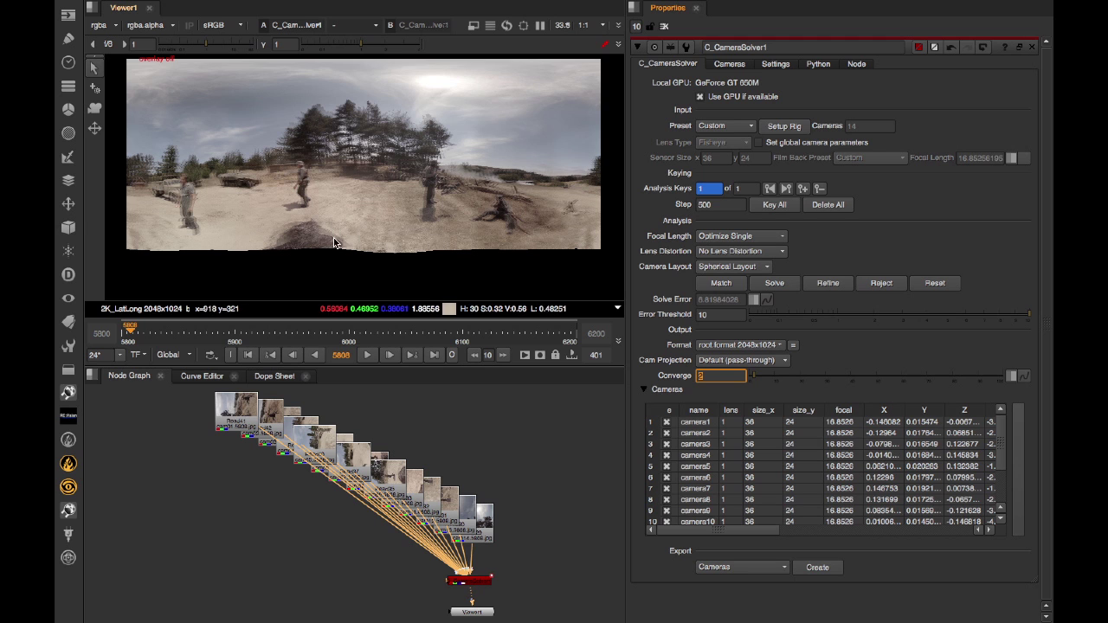
pyautogui.press('Return')
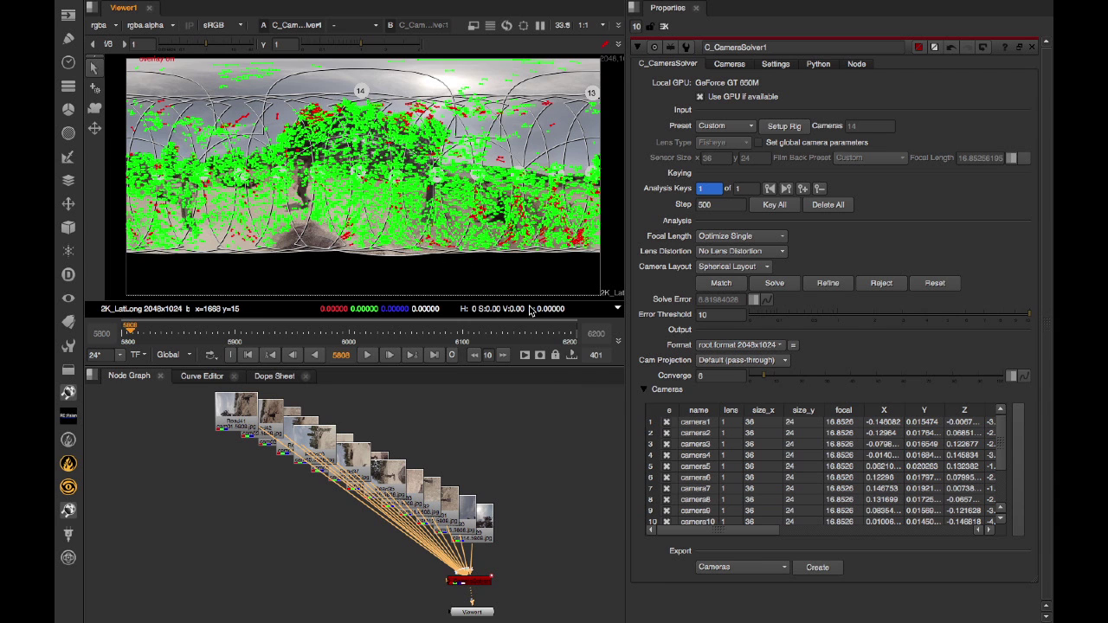
pyautogui.click(715, 376)
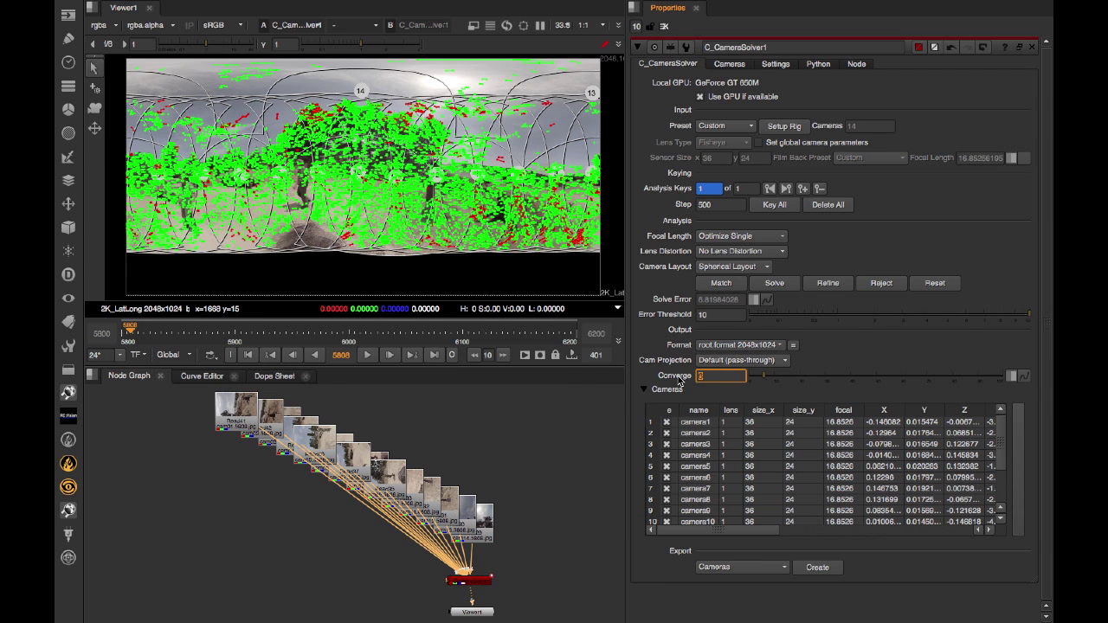
pyautogui.press('Down')
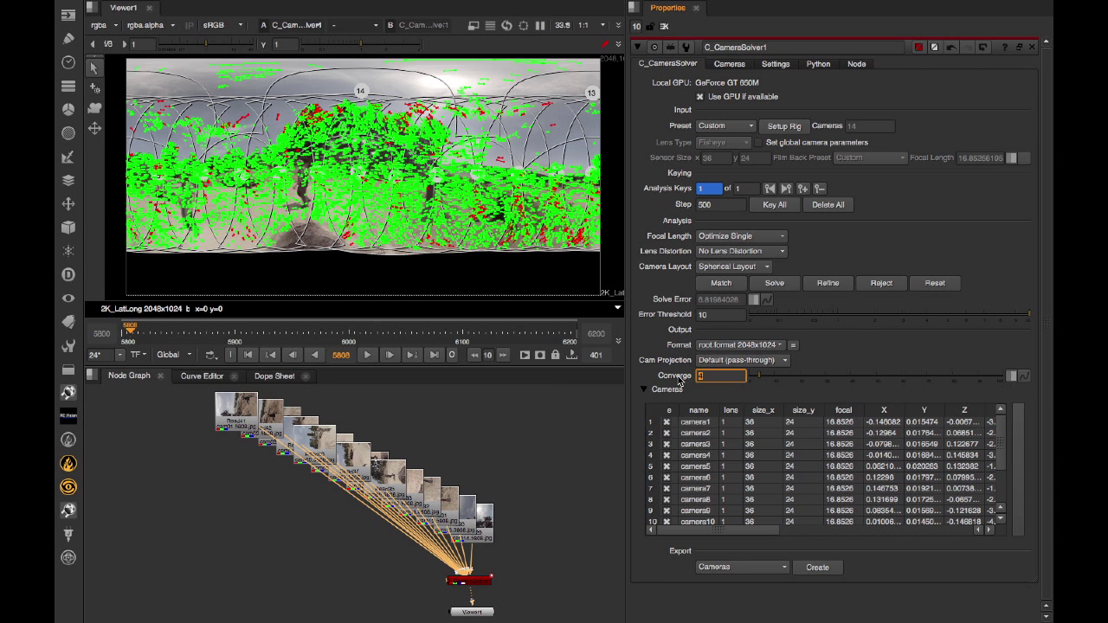
pyautogui.write('10')
pyautogui.press('Return')
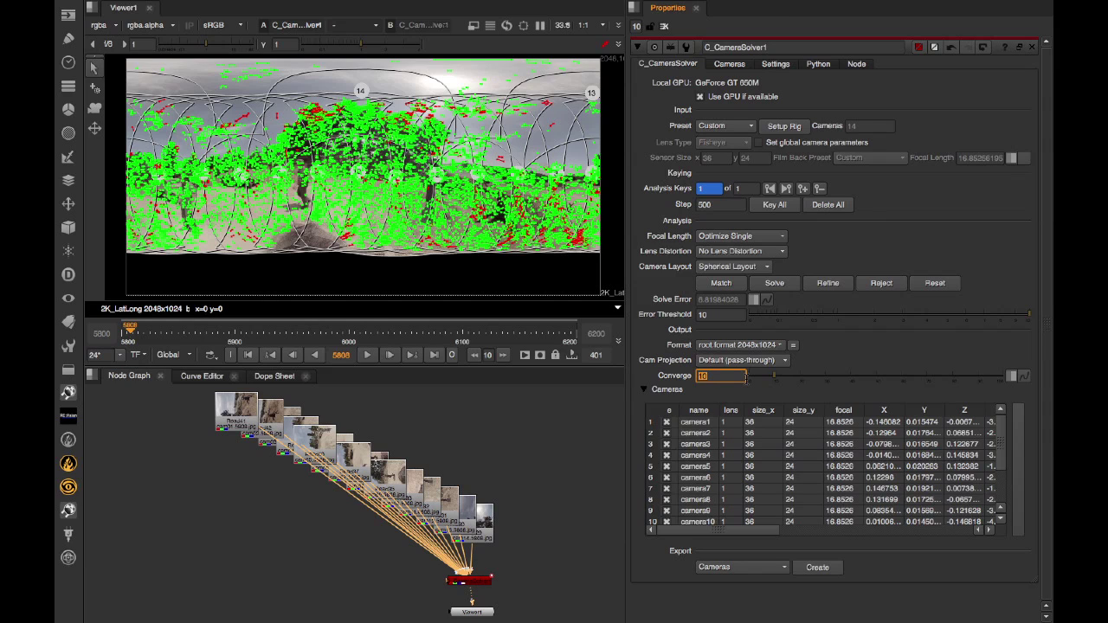
# - Commit converge 10, then view the solved rig and point cloud in 3D, orbiting to near-horizontal
pyautogui.click(438, 273)
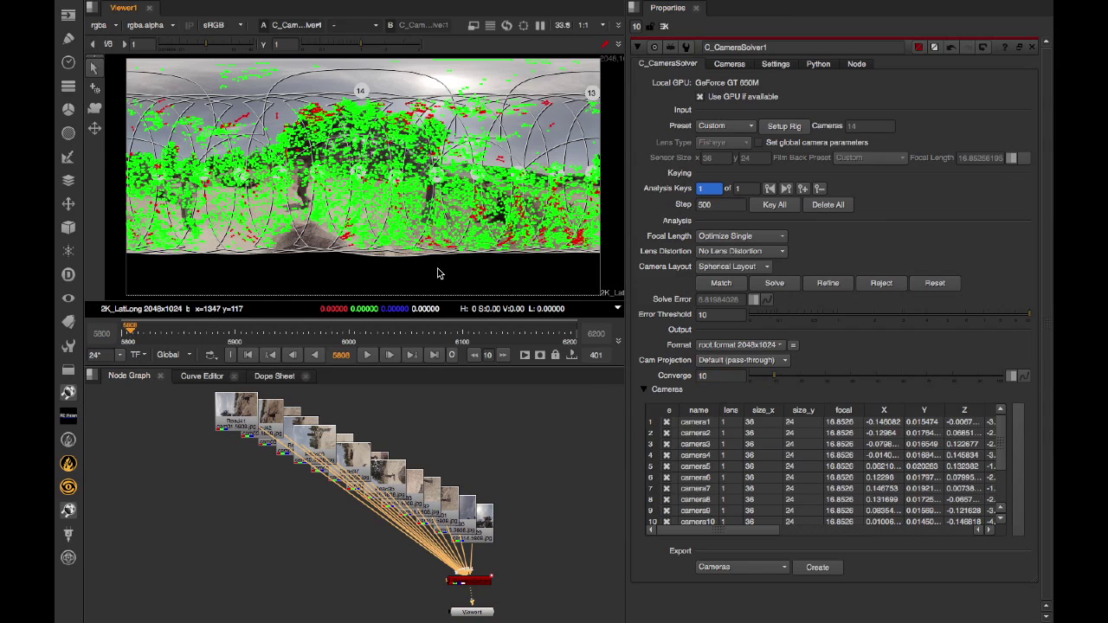
pyautogui.press('Tab')
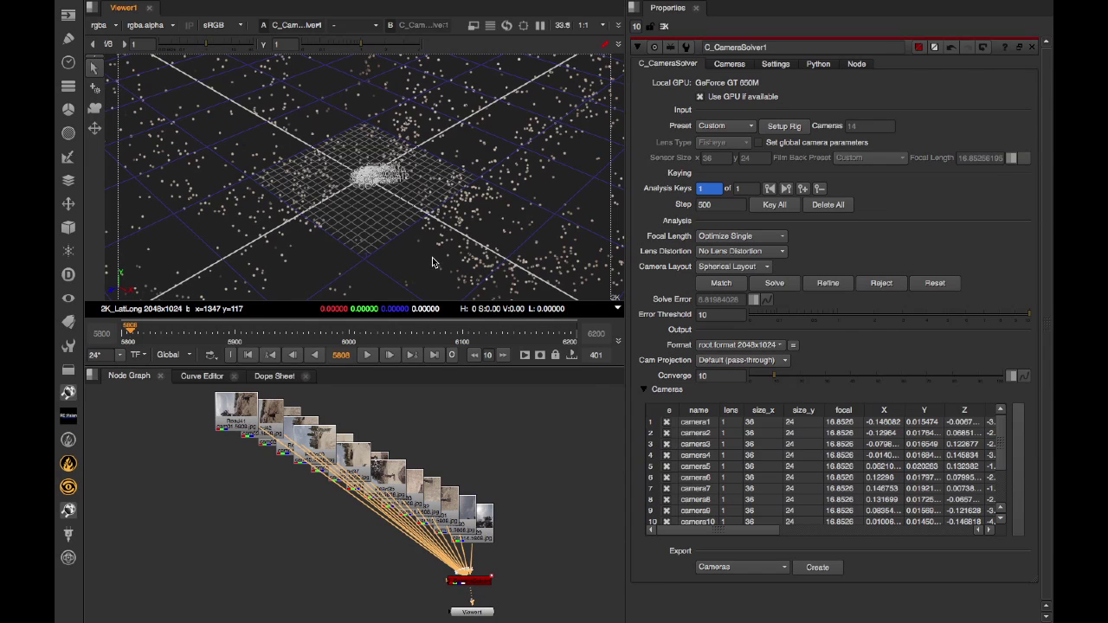
pyautogui.scroll(3, 380, 216)
pyautogui.scroll(3, 375, 214)
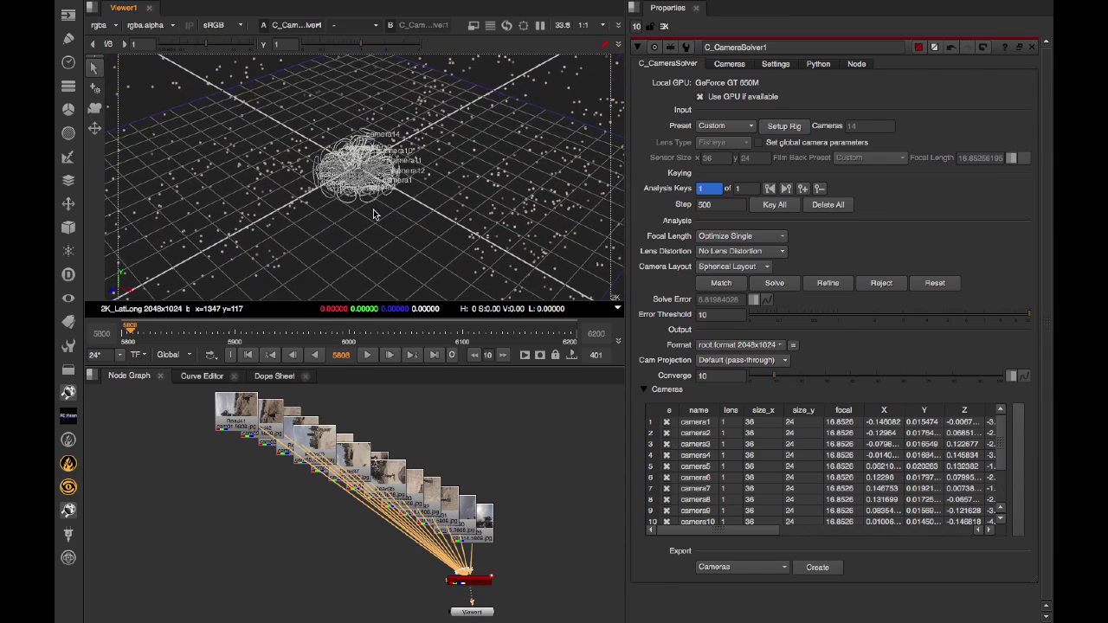
pyautogui.moveTo(374, 214)
pyautogui.mouseDown()
pyautogui.moveTo(430, 244)
pyautogui.moveTo(244, 219)
pyautogui.mouseUp()
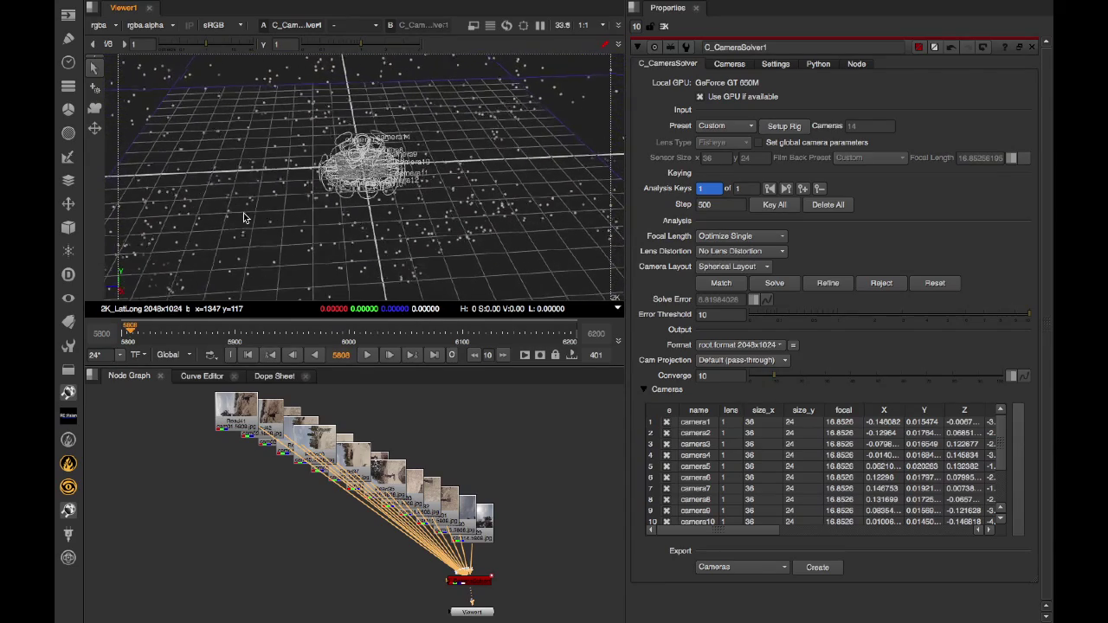
pyautogui.moveTo(244, 219)
pyautogui.mouseDown()
pyautogui.moveTo(445, 220)
pyautogui.moveTo(443, 244)
pyautogui.moveTo(437, 122)
pyautogui.moveTo(440, 194)
pyautogui.mouseUp()
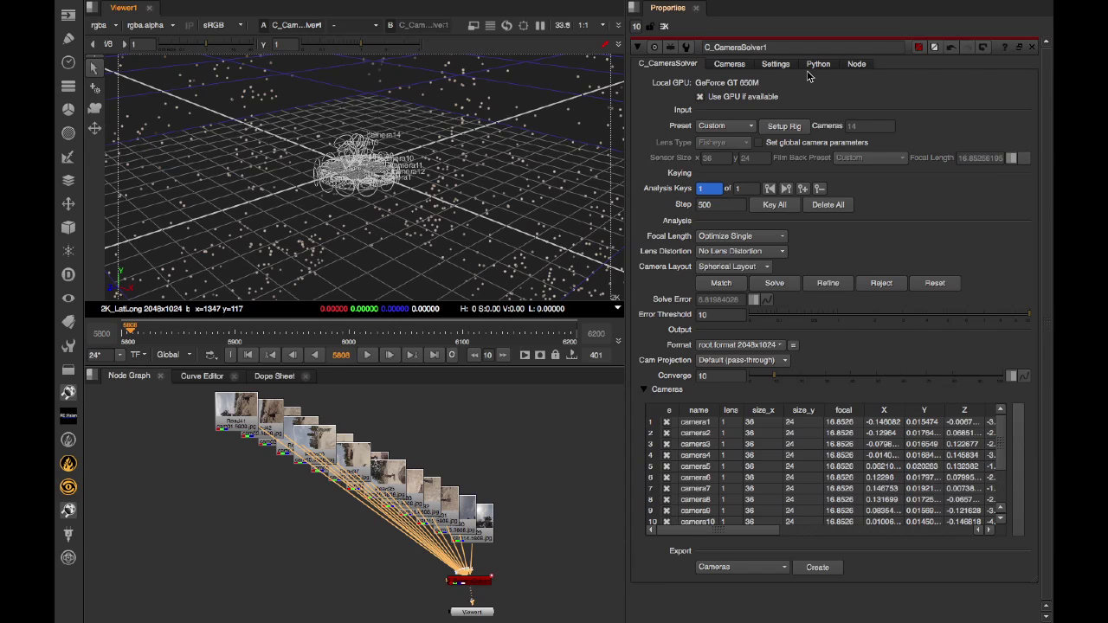
# - On the Cameras tab, try Rig Size 1 and 0.2, then settle on 0.3
pyautogui.click(726, 66)
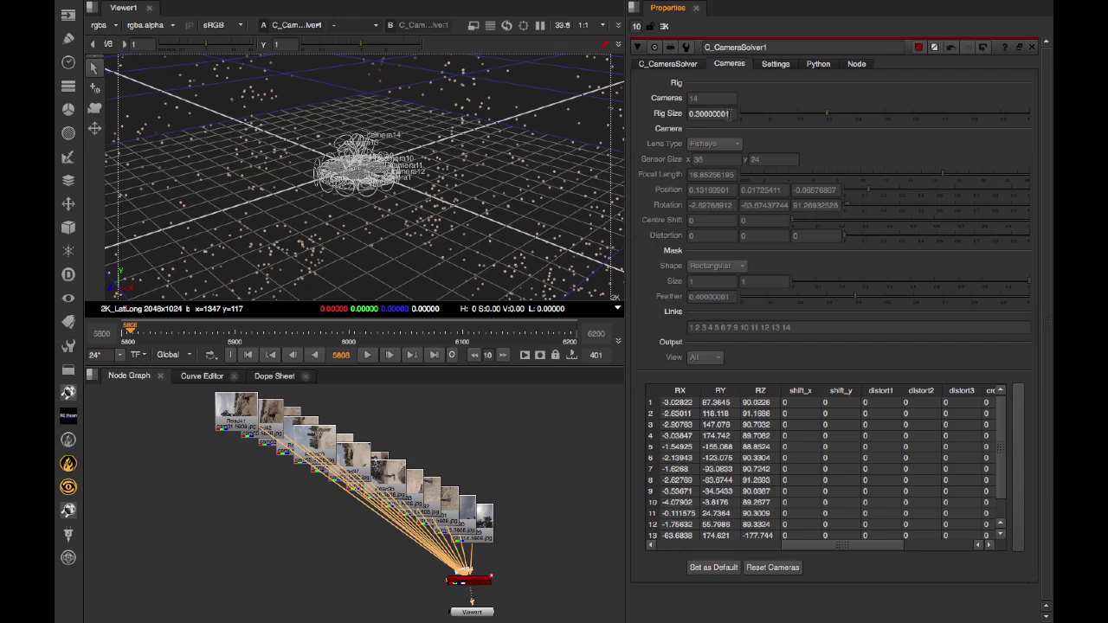
pyautogui.click(710, 113)
pyautogui.moveTo(731, 114); pyautogui.dragTo(620, 113)
pyautogui.write('1')
pyautogui.press('Return')
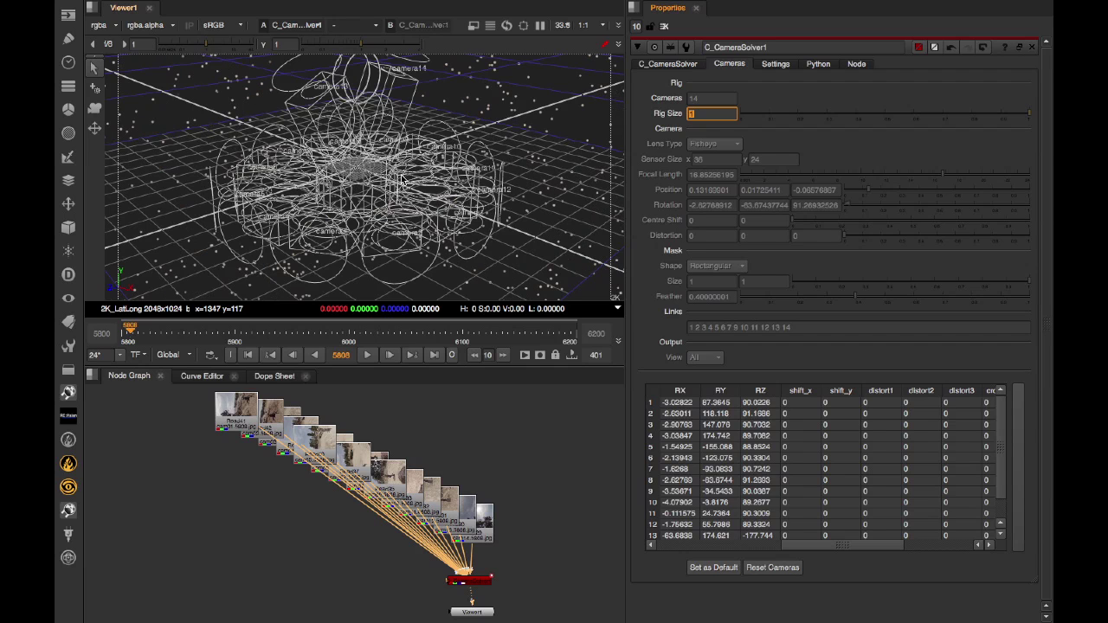
pyautogui.write('0.2')
pyautogui.press('Return')
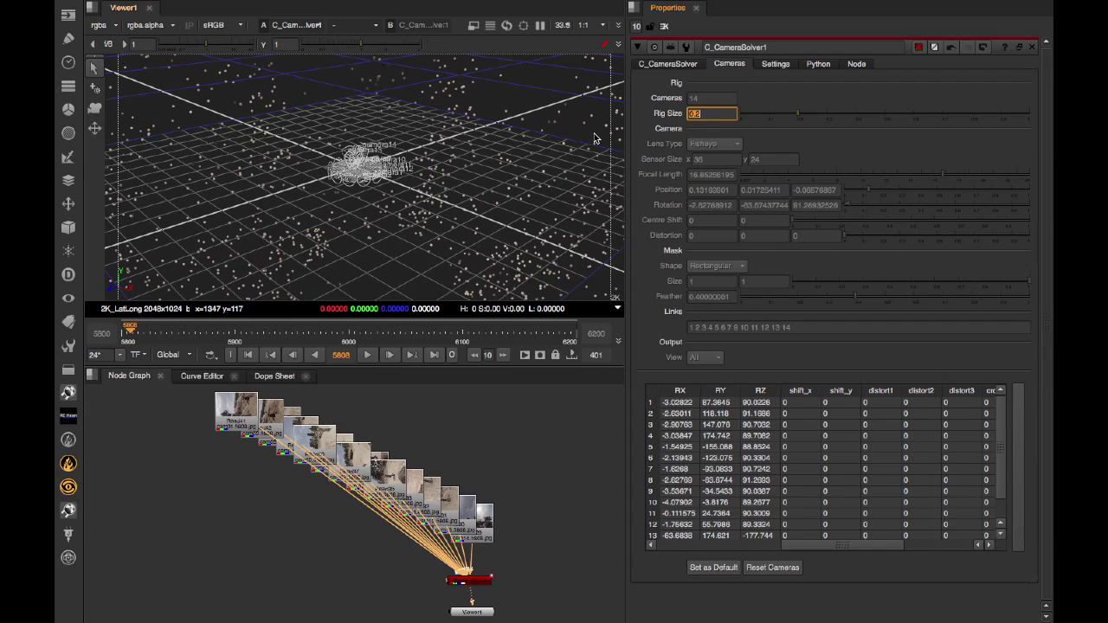
pyautogui.write('0.3')
pyautogui.press('Return')
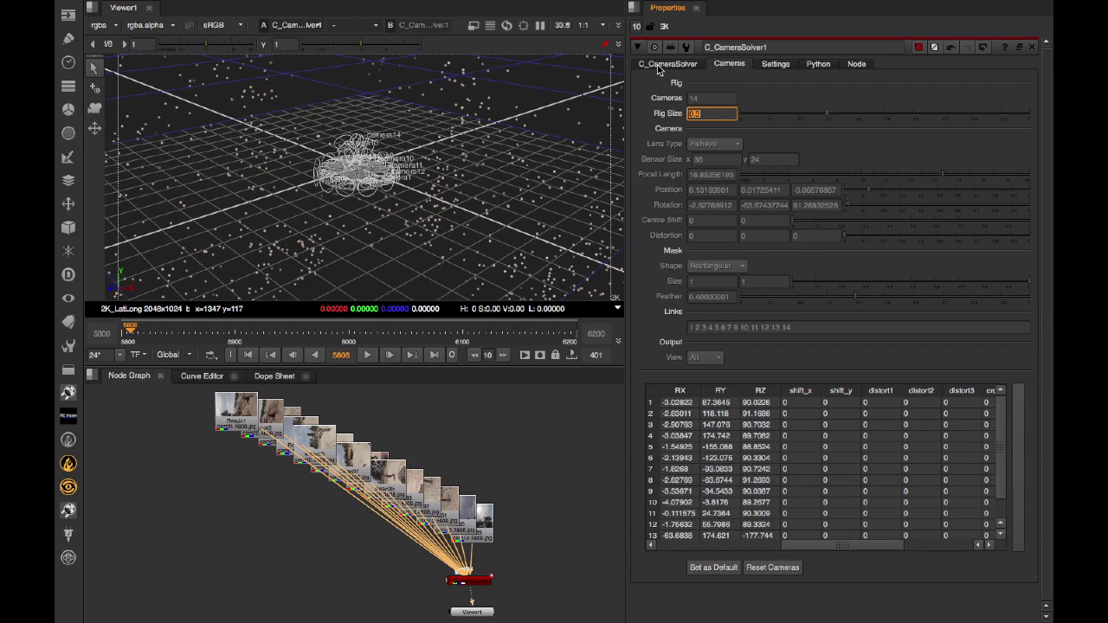
# - Return to the C_CameraSolver tab and show the 2D panorama with overlays hidden
pyautogui.click(663, 64)
pyautogui.press('Tab')
pyautogui.press('o')
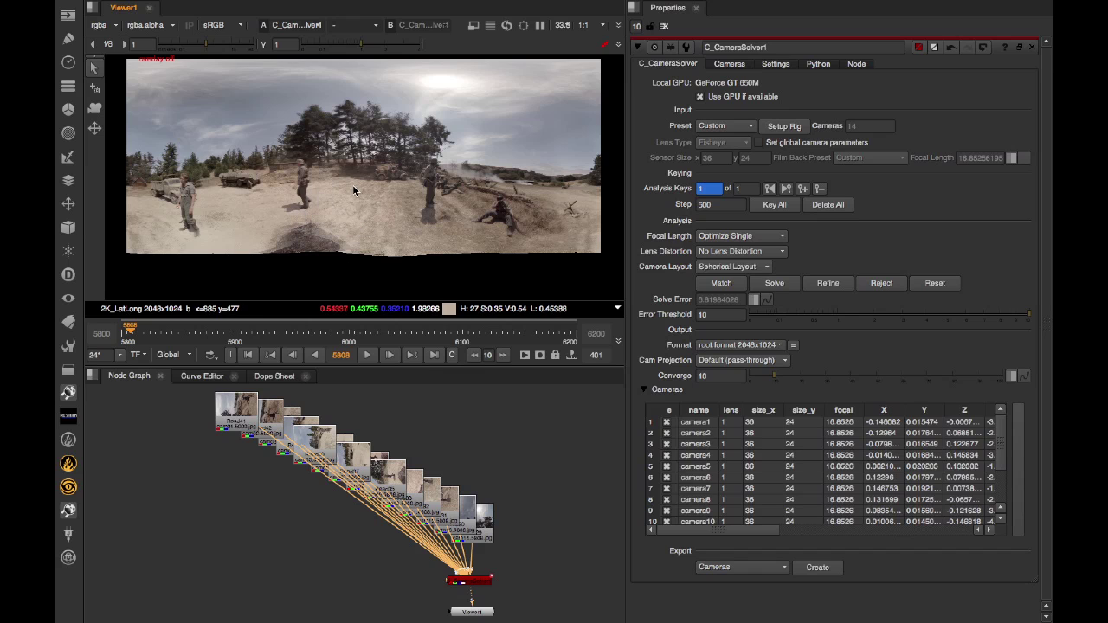
pyautogui.click(618, 45)
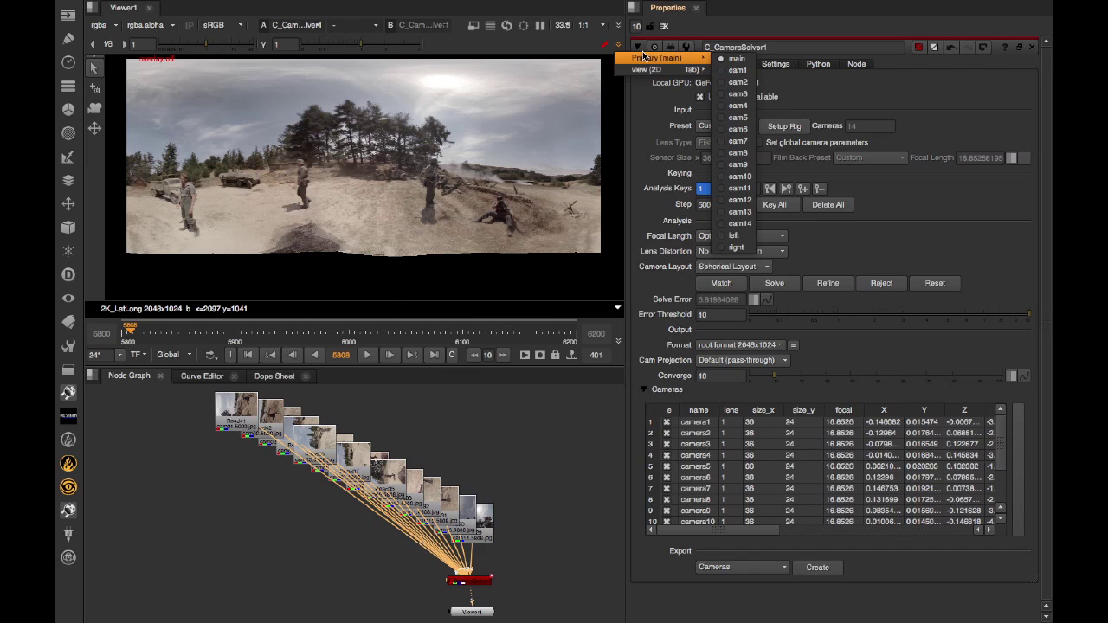
pyautogui.moveTo(658, 58)
pyautogui.click(494, 187)
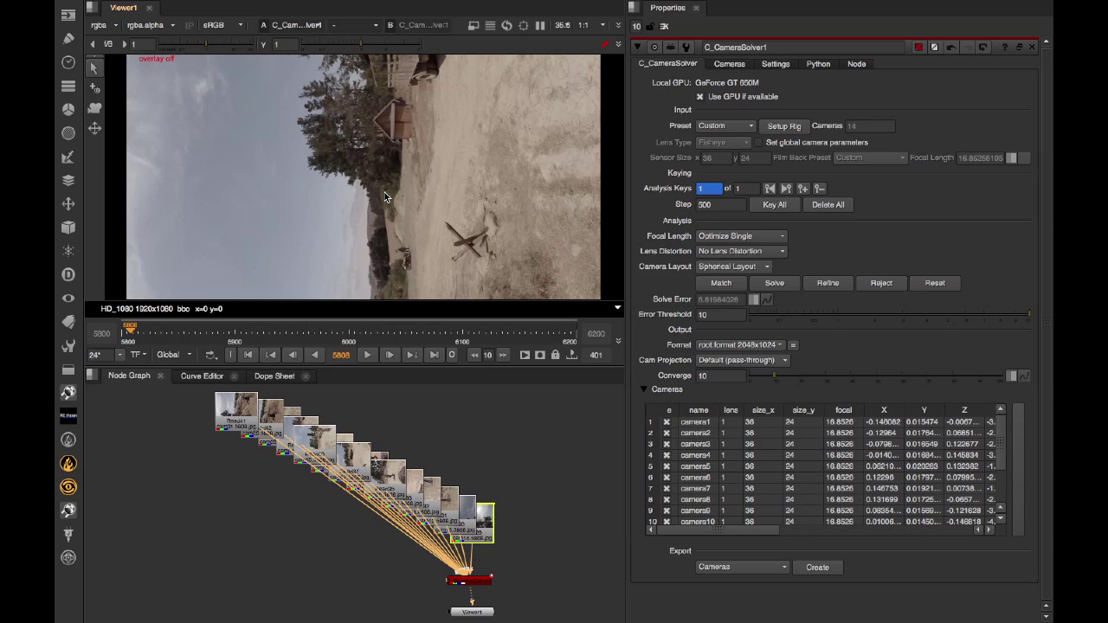
pyautogui.click(741, 63)
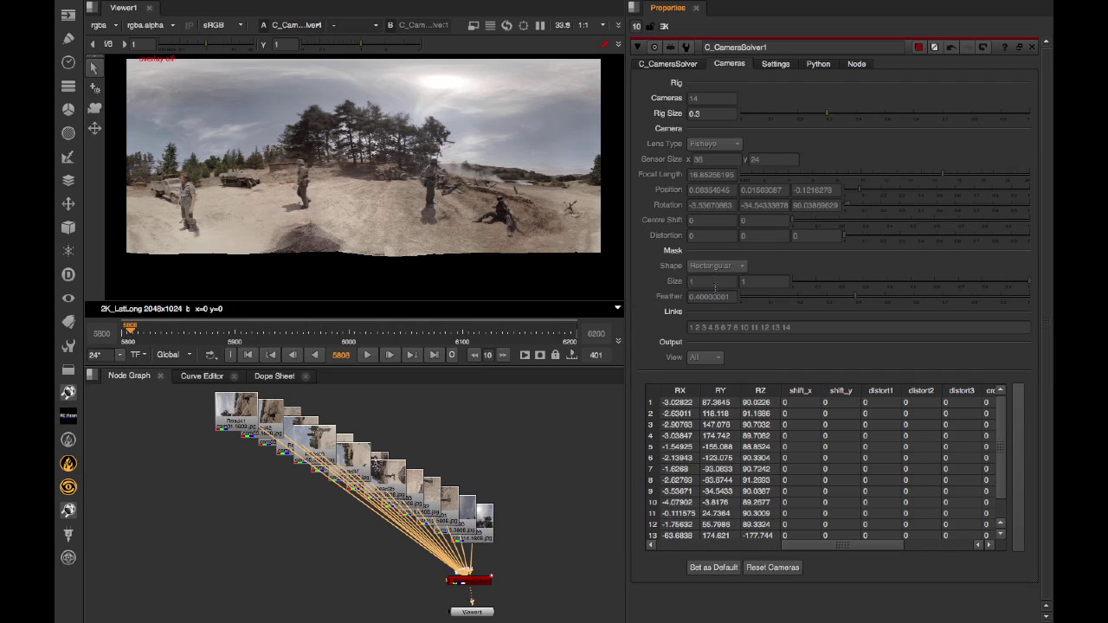
pyautogui.click(682, 67)
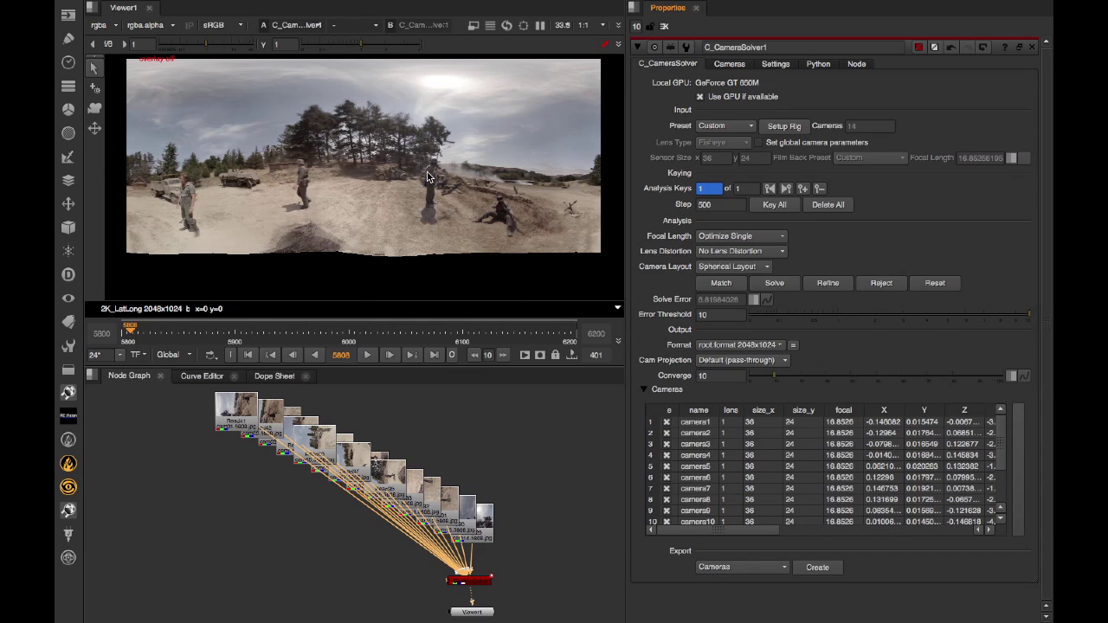
# - Add a ViewMetaData node after the camera solver
pyautogui.click(468, 580)
pyautogui.press('Tab')
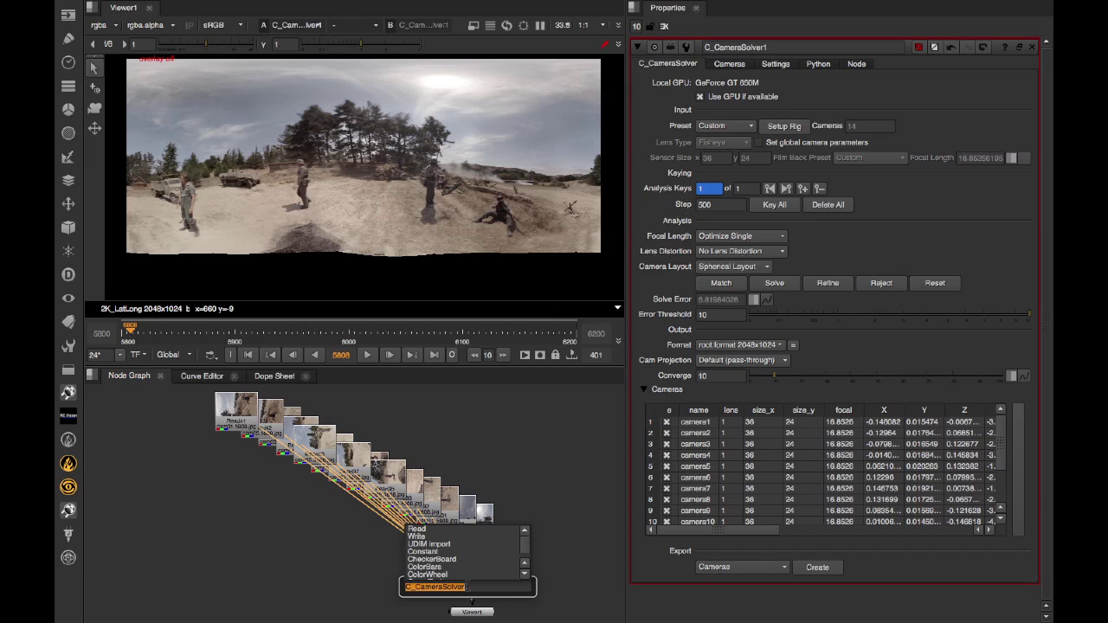
pyautogui.write('view')
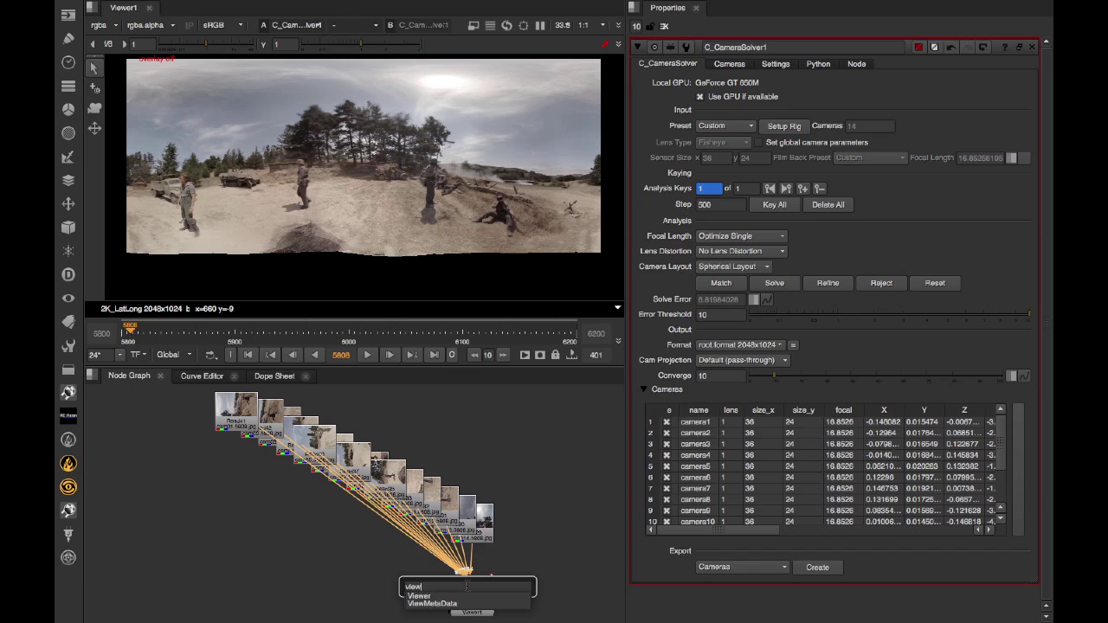
pyautogui.press('Down')
pyautogui.press('Return')
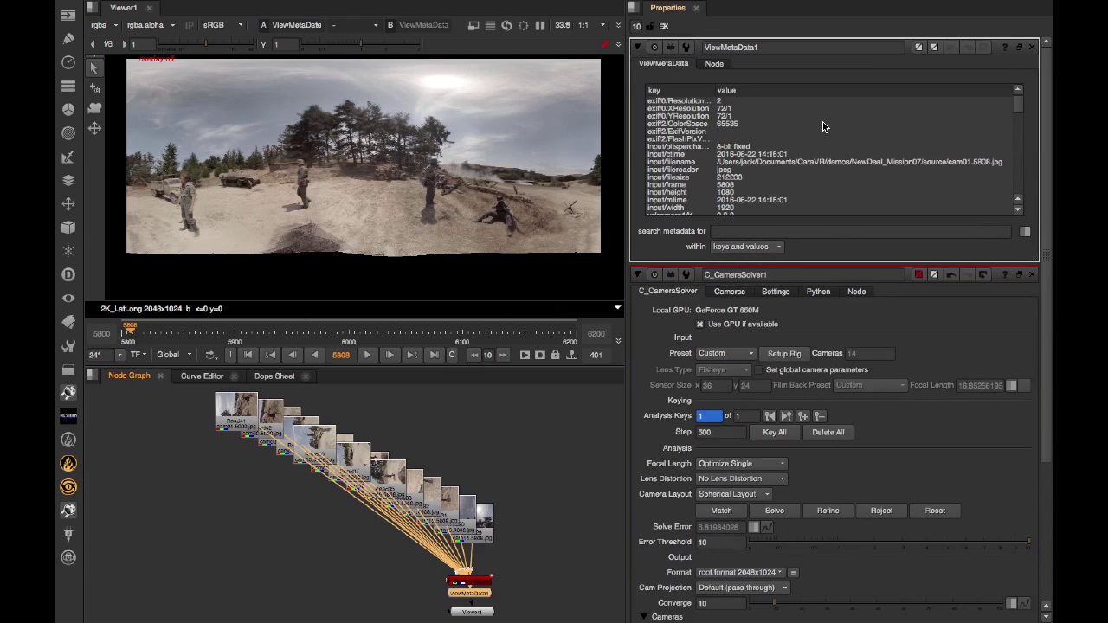
# - Widen the key column to read the vr/camera metadata, then delete the ViewMetaData node
pyautogui.moveTo(715, 90); pyautogui.dragTo(780, 91)
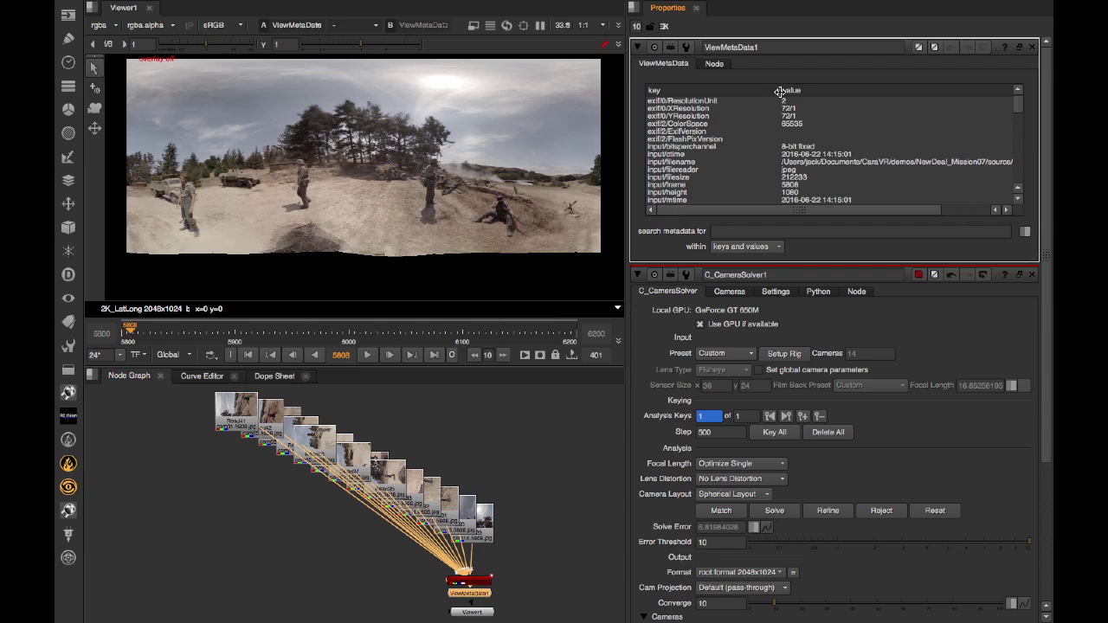
pyautogui.moveTo(1017, 105)
pyautogui.mouseDown()
pyautogui.moveTo(1017, 126)
pyautogui.moveTo(1013, 115)
pyautogui.mouseUp()
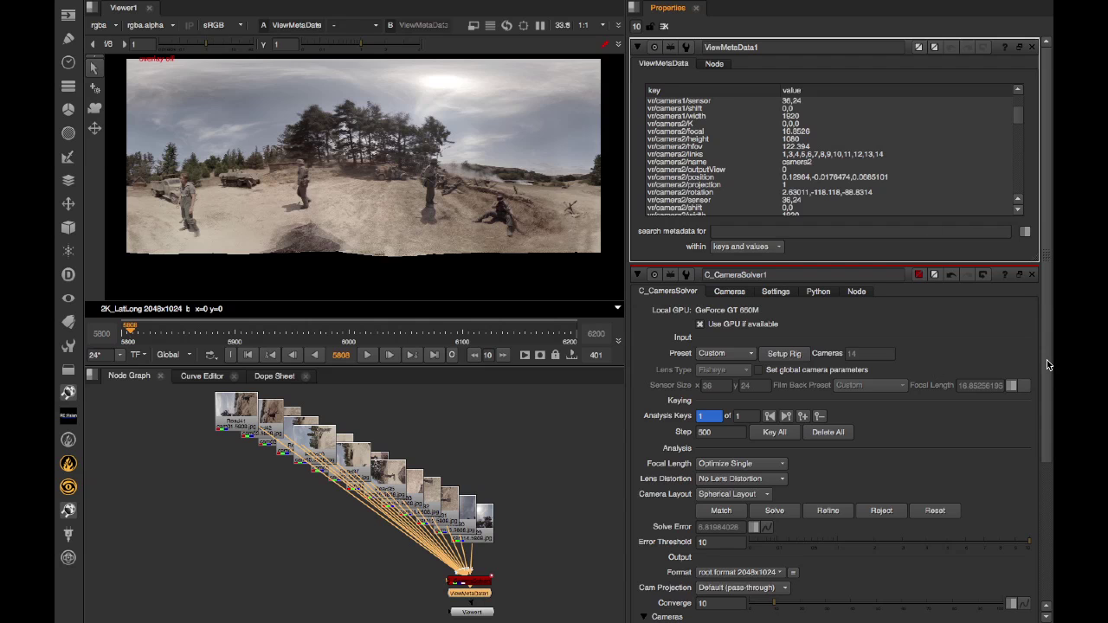
pyautogui.scroll(-5, 952, 433)
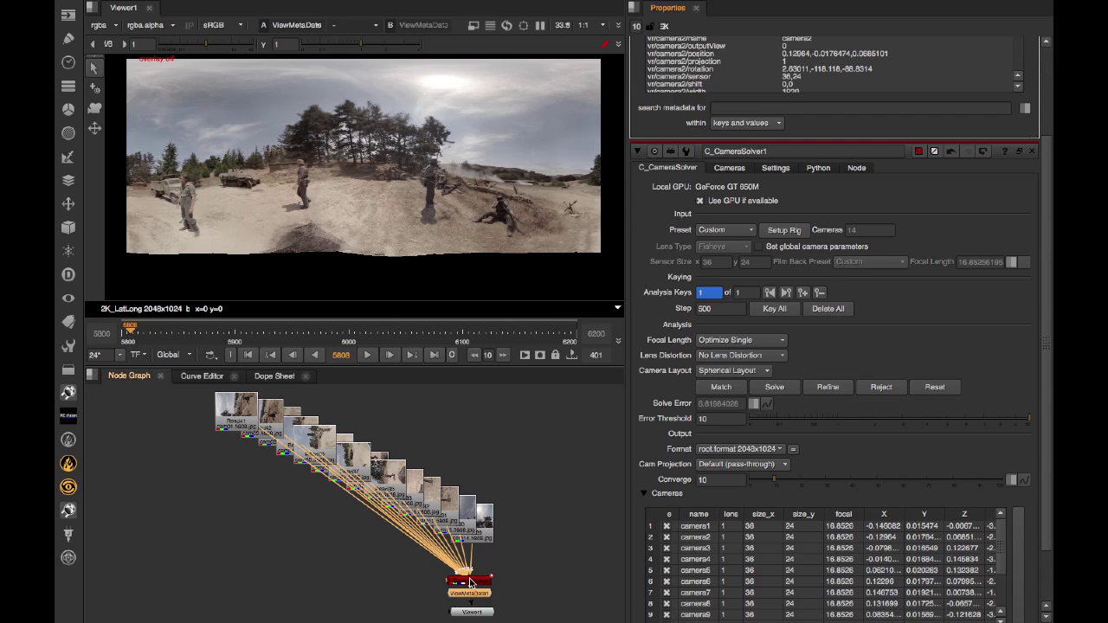
pyautogui.press('Delete')
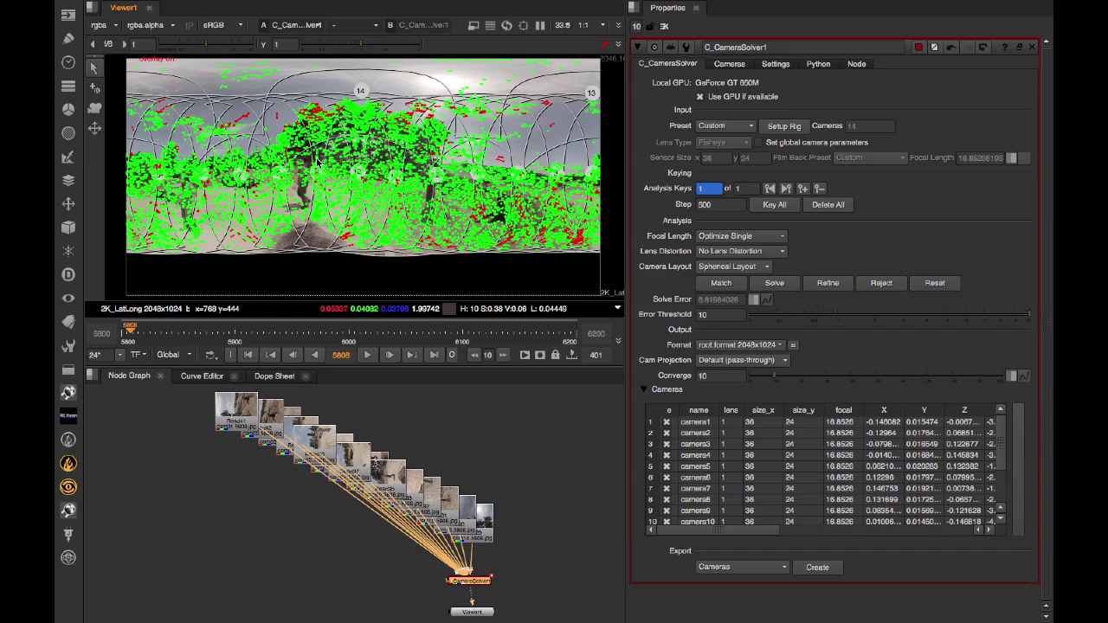
pyautogui.click(96, 113)
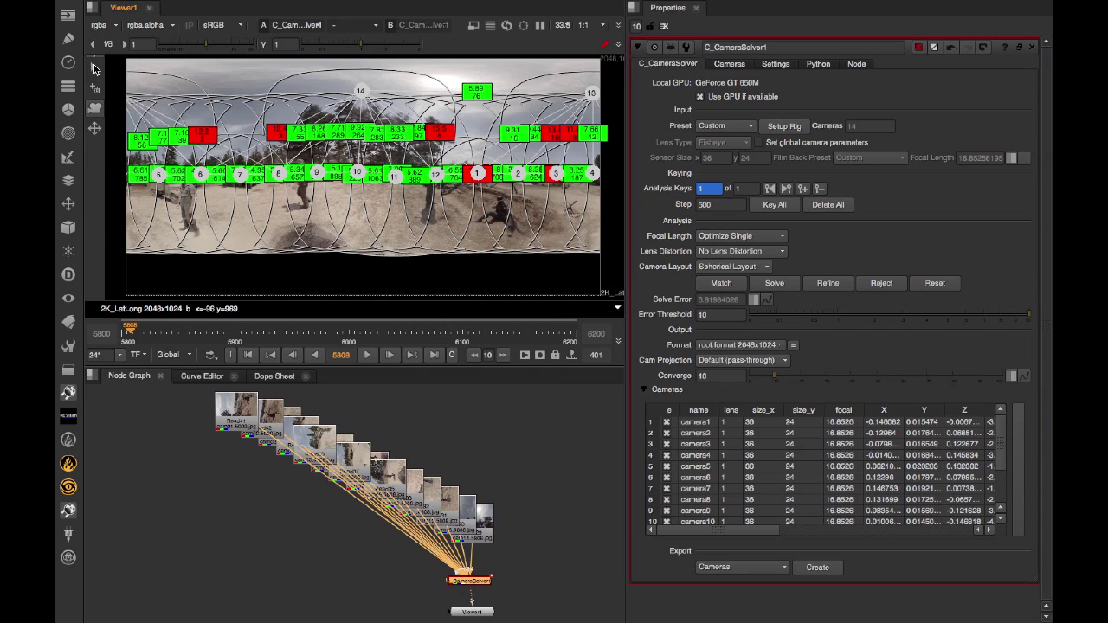
pyautogui.click(95, 68)
pyautogui.click(95, 111)
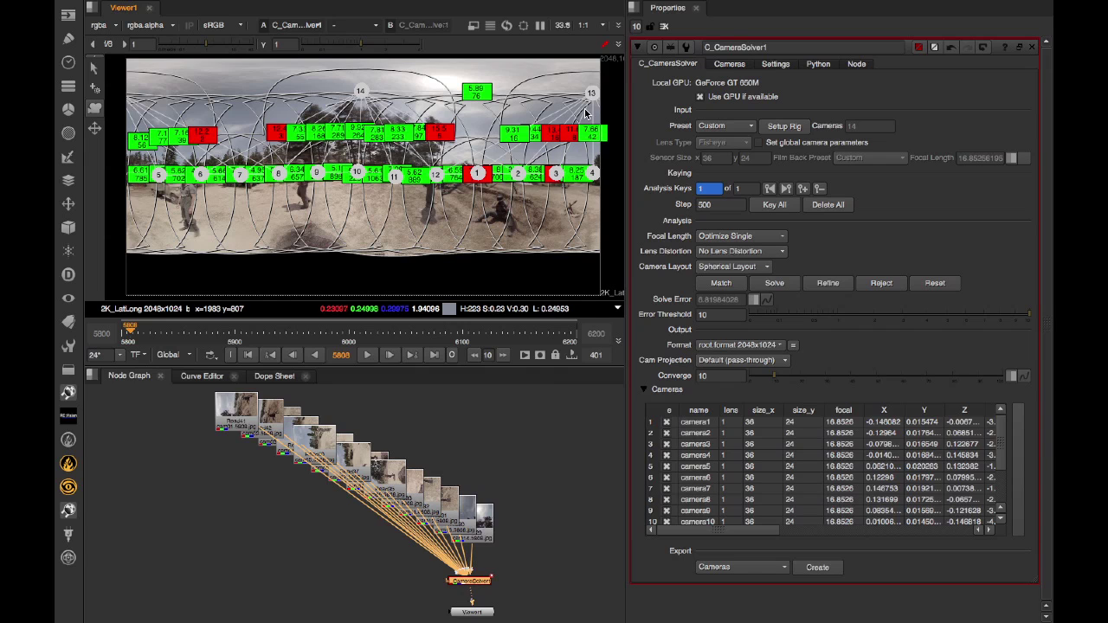
pyautogui.click(94, 87)
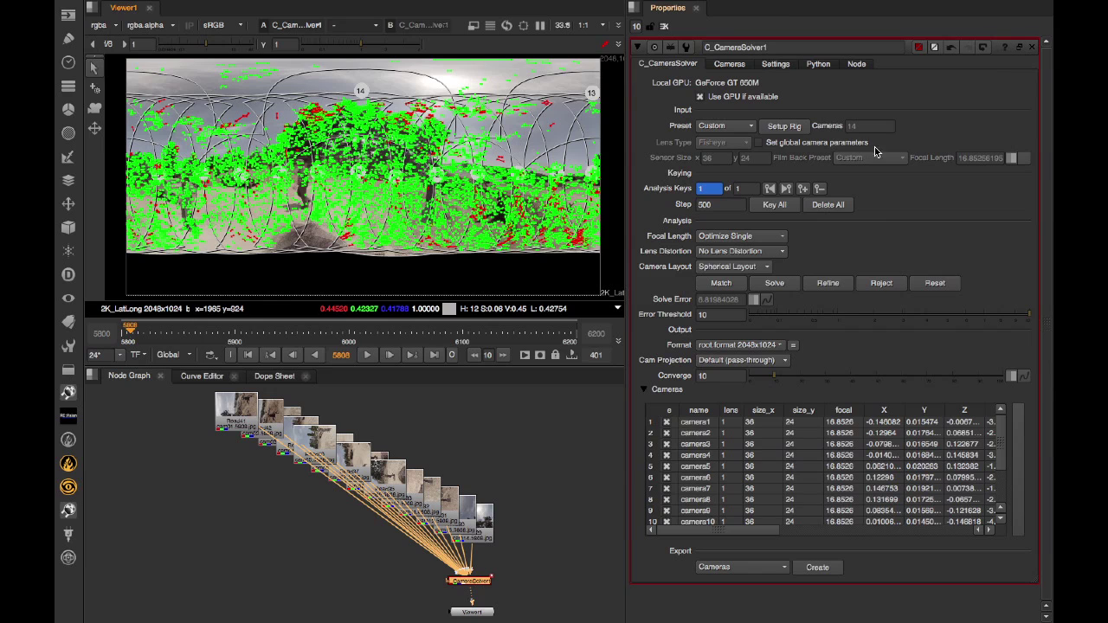
pyautogui.moveTo(964, 317); pyautogui.dragTo(829, 333)
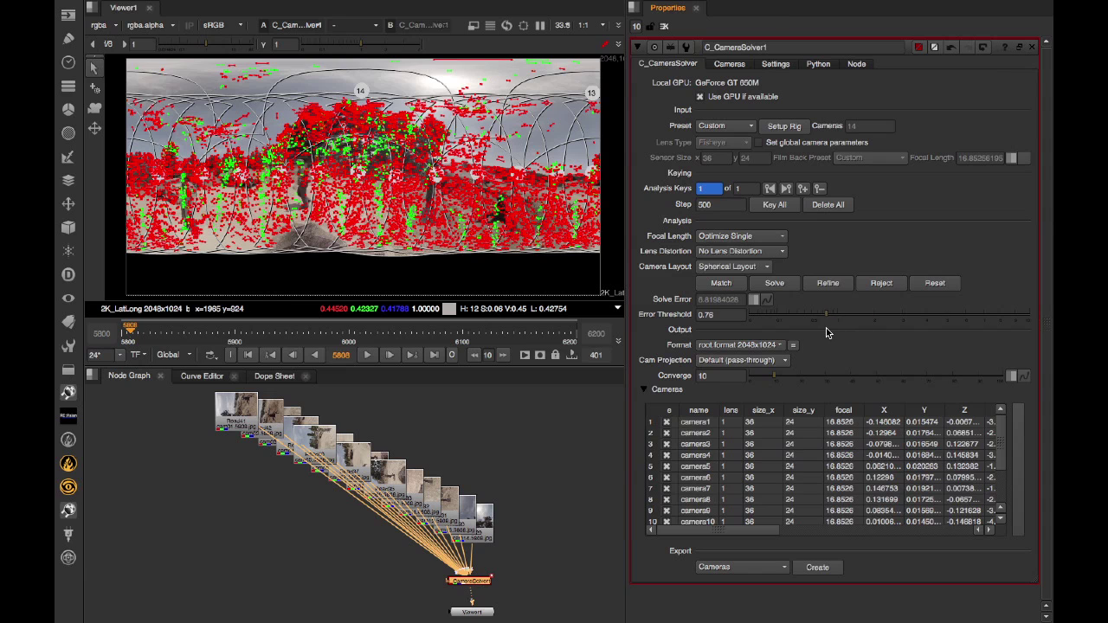
pyautogui.moveTo(826, 327); pyautogui.dragTo(993, 322)
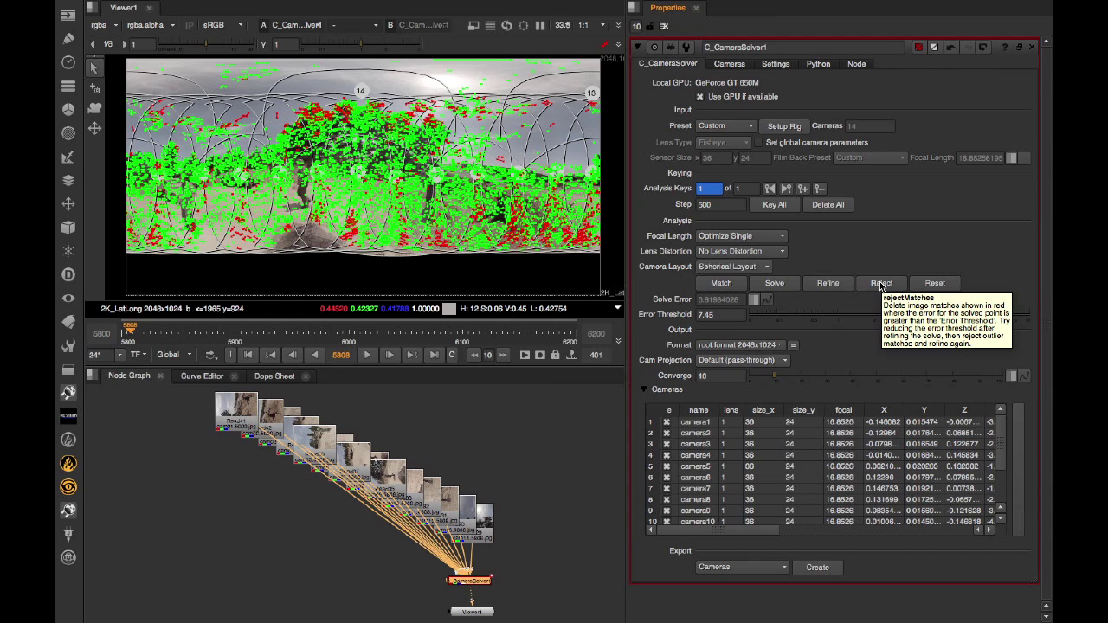
pyautogui.click(237, 126)
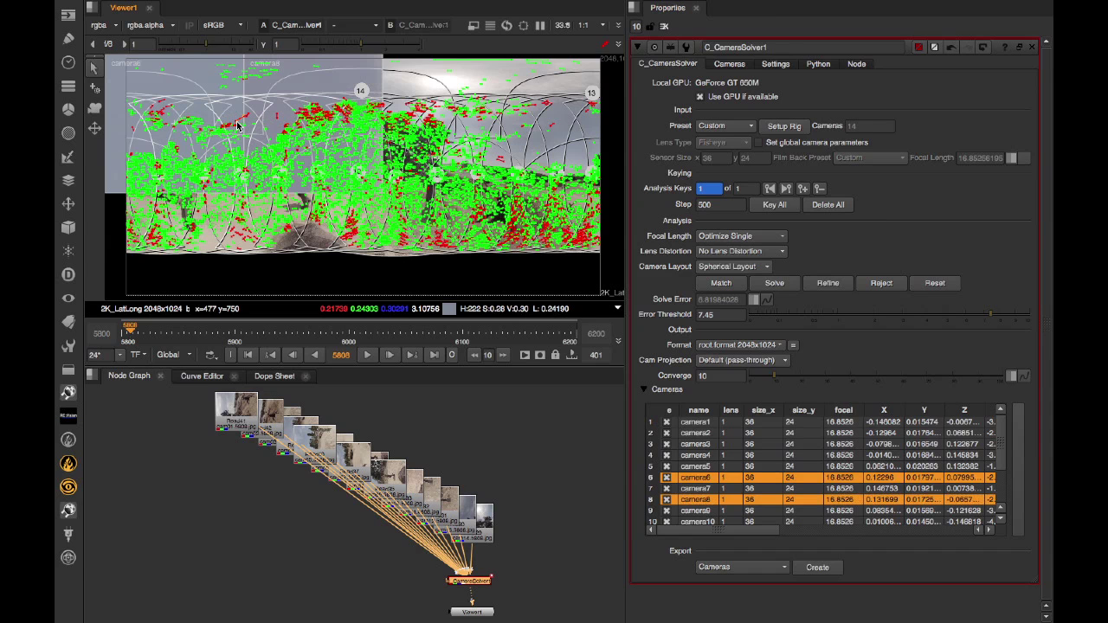
pyautogui.click(462, 74)
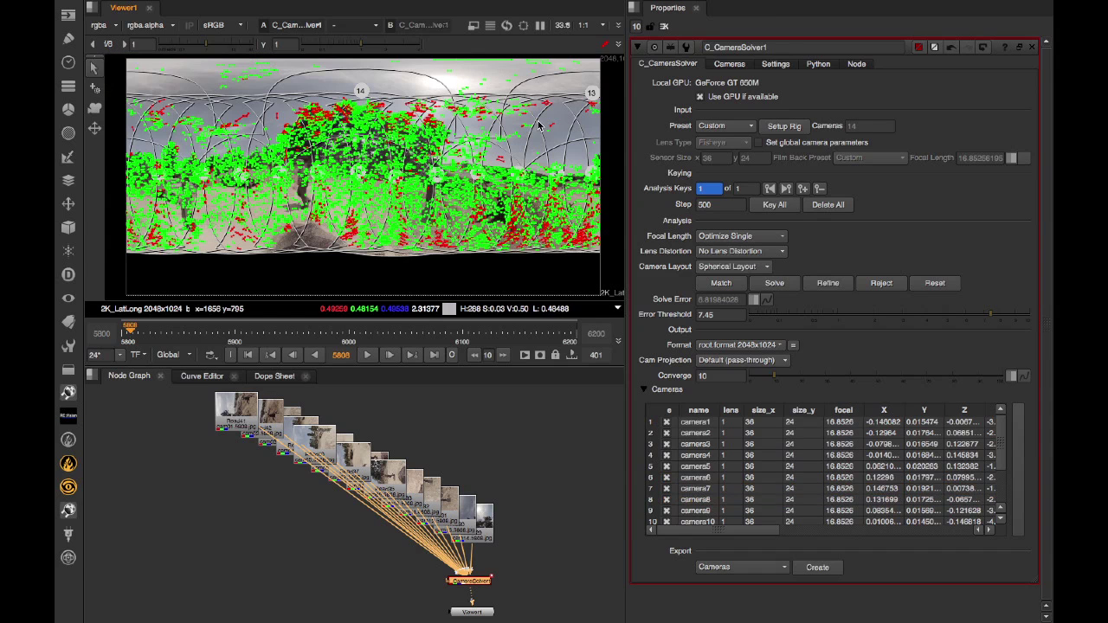
pyautogui.press('Tab')
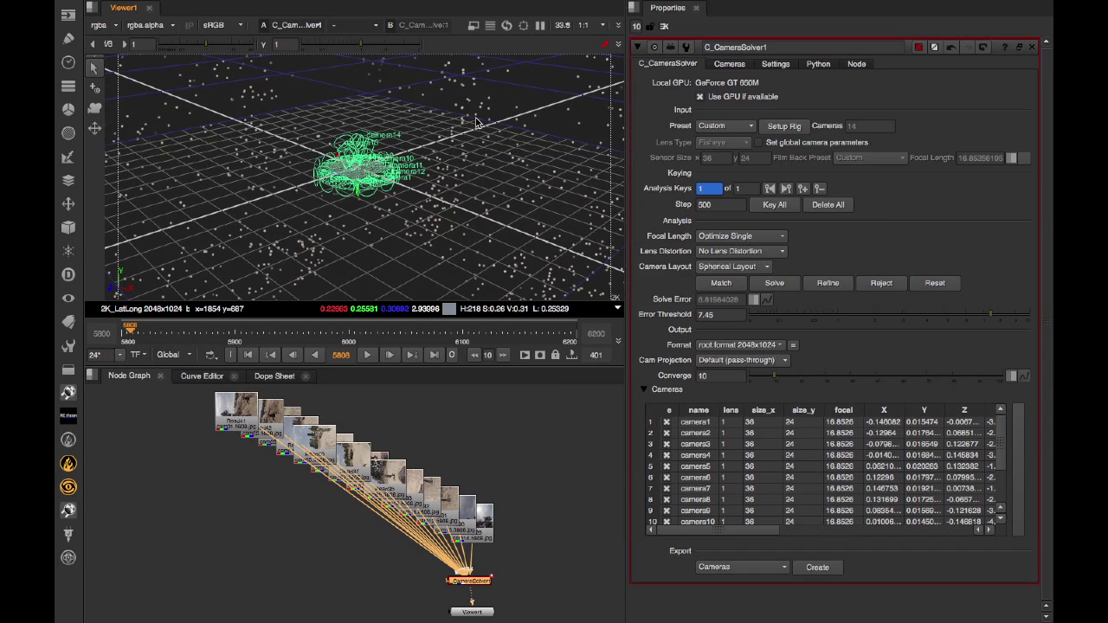
pyautogui.click(506, 108)
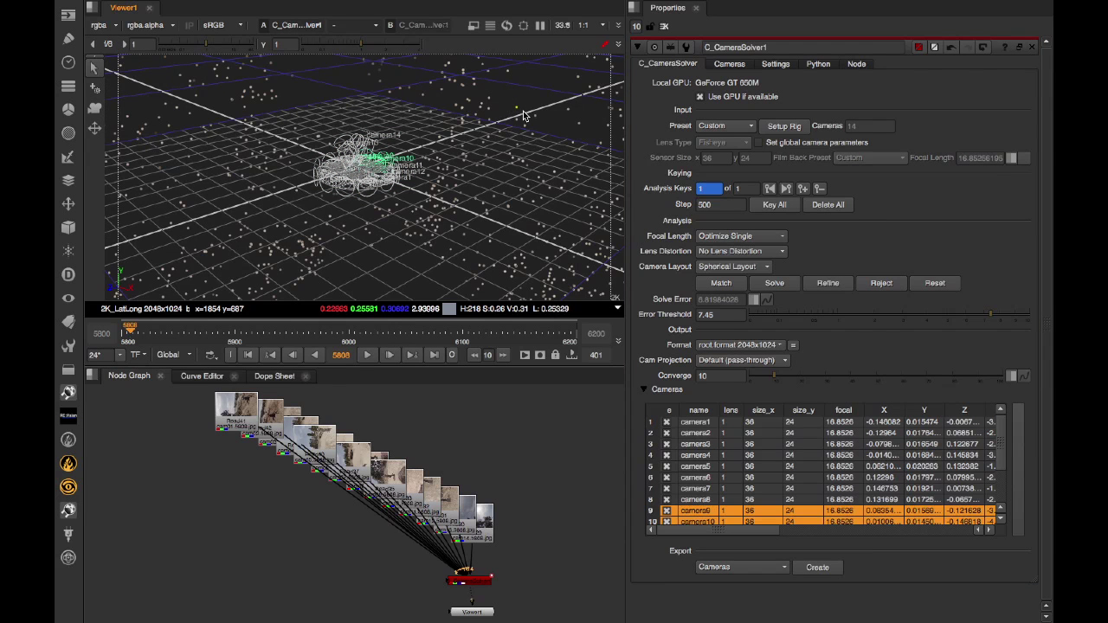
pyautogui.click(546, 98)
pyautogui.press('Tab')
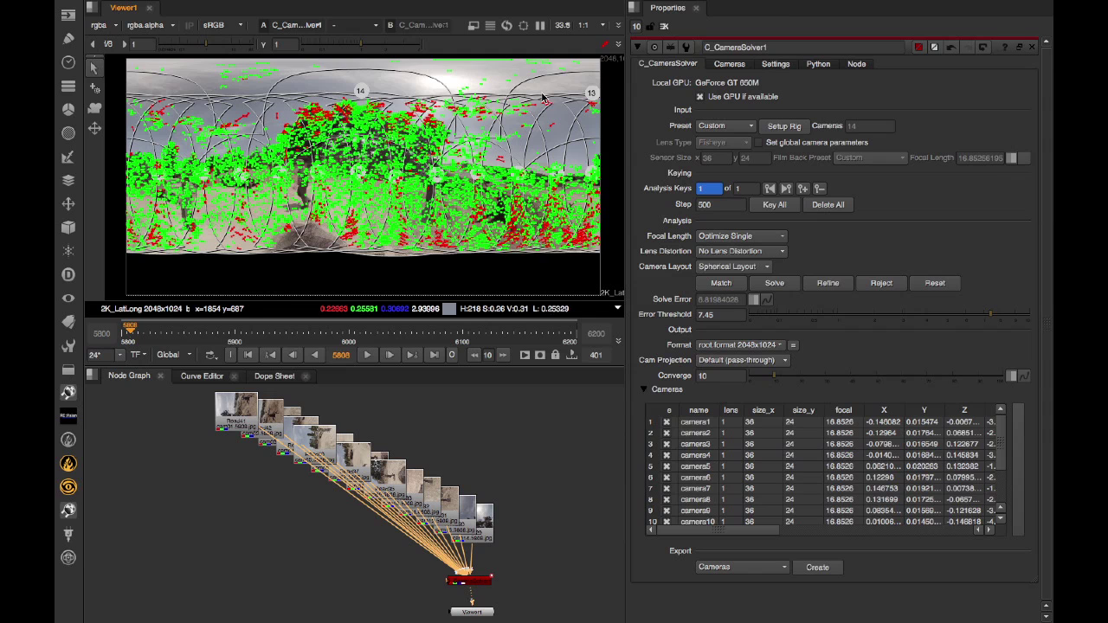
pyautogui.click(509, 96)
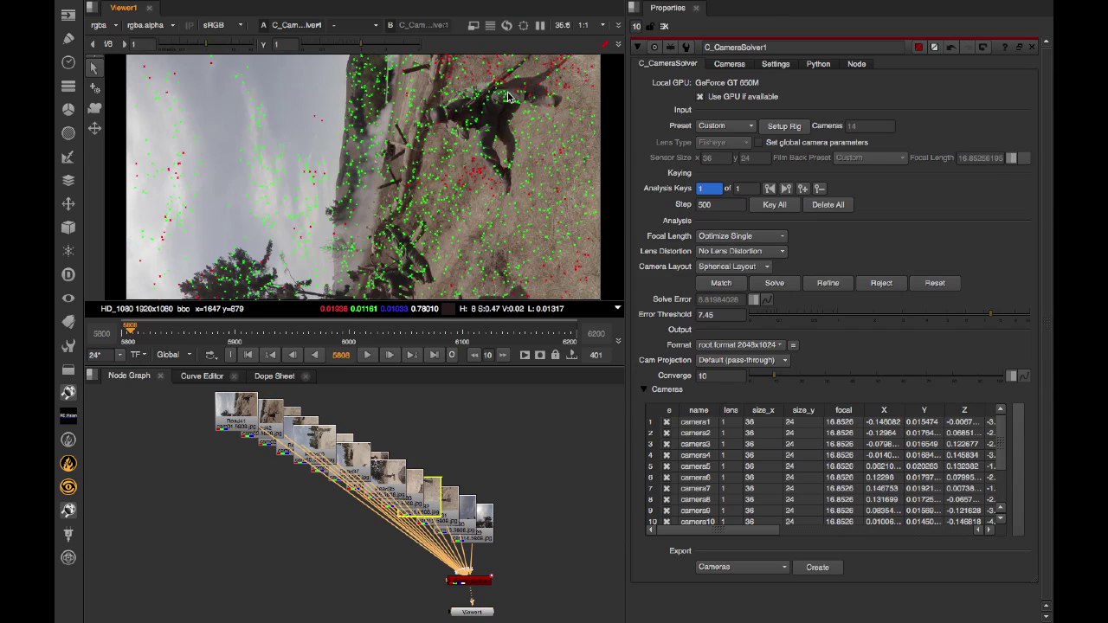
pyautogui.click(508, 96)
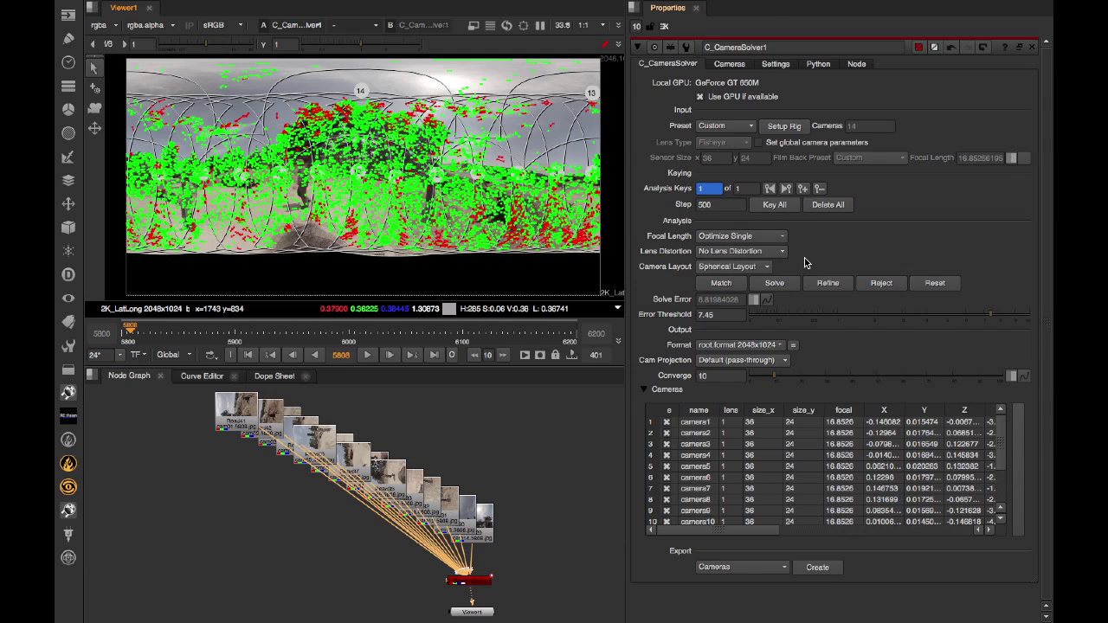
# - Set Lens Distortion to Optimize Single, then Solve and Refine, checking the result without overlays
pyautogui.click(769, 255)
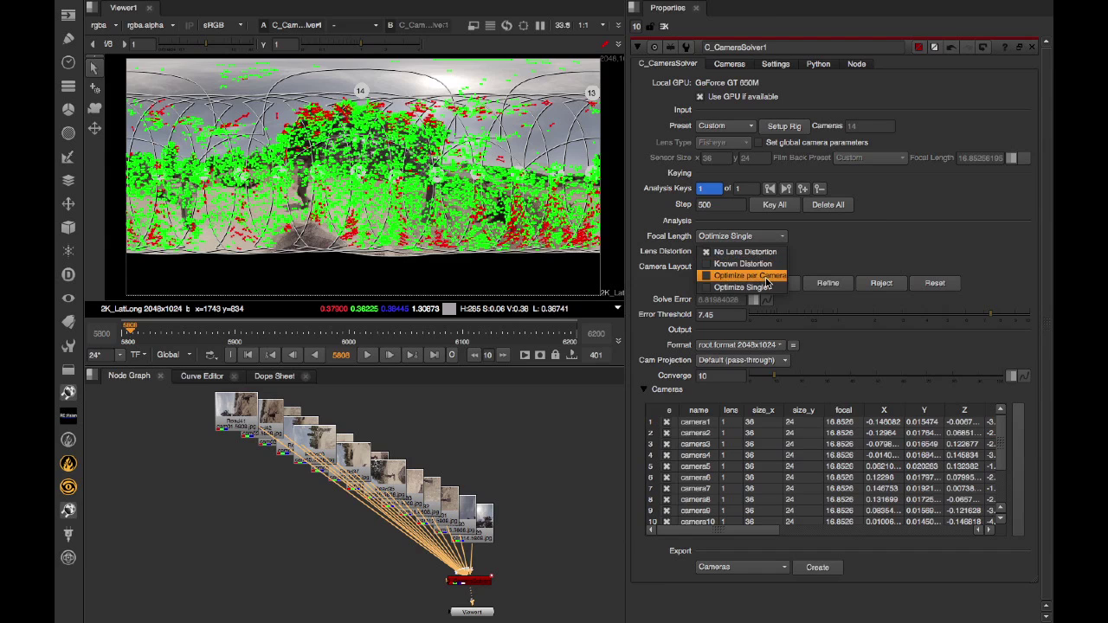
pyautogui.click(766, 288)
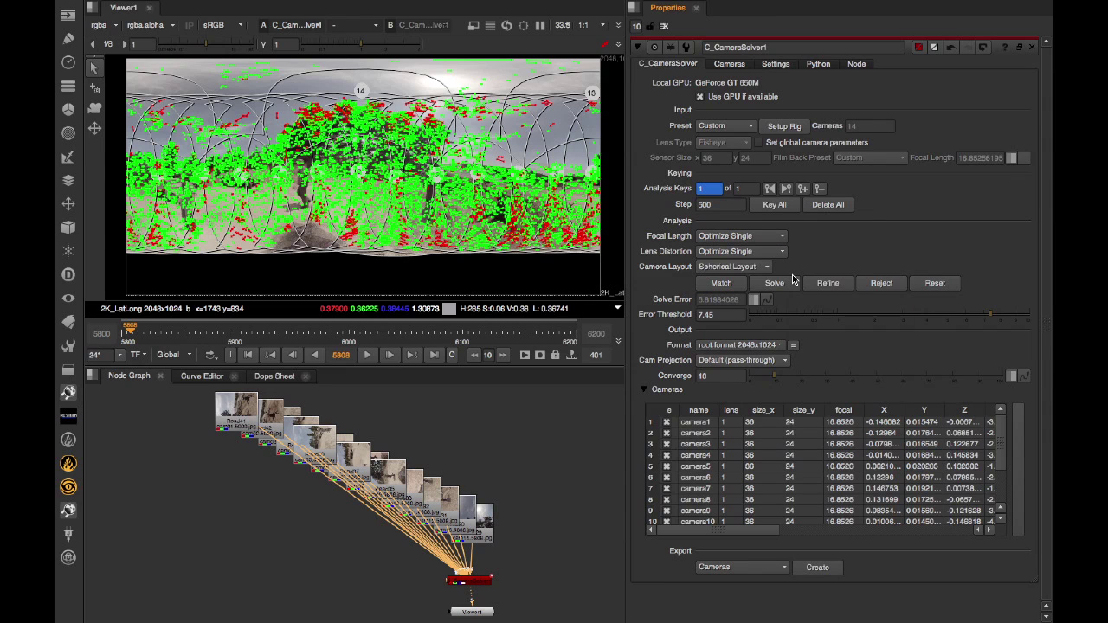
pyautogui.click(822, 286)
pyautogui.click(822, 286)
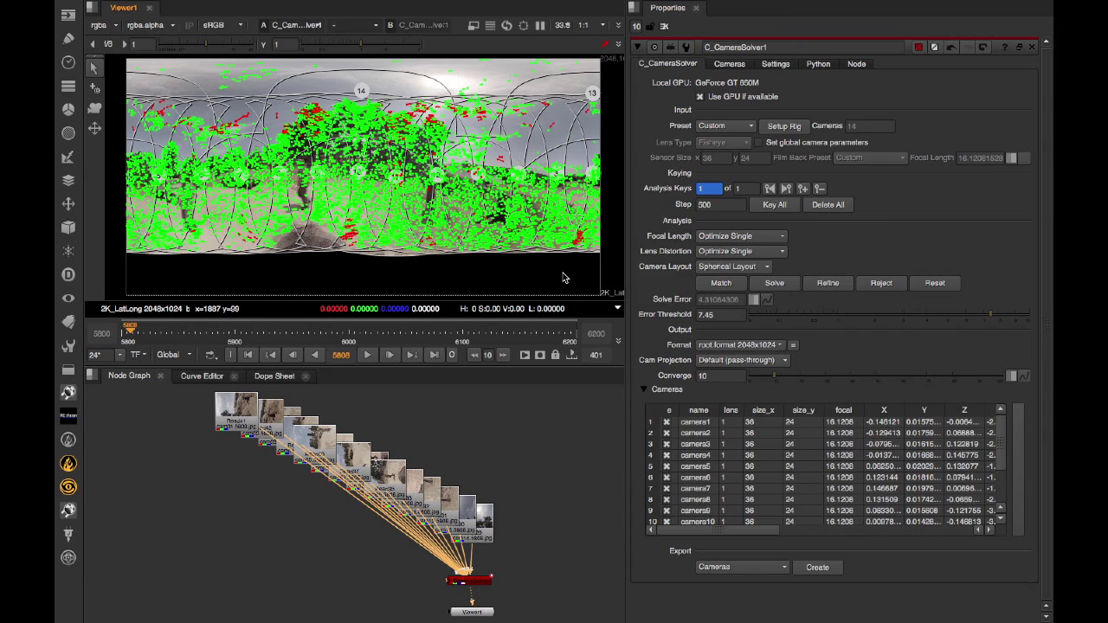
pyautogui.press('o')
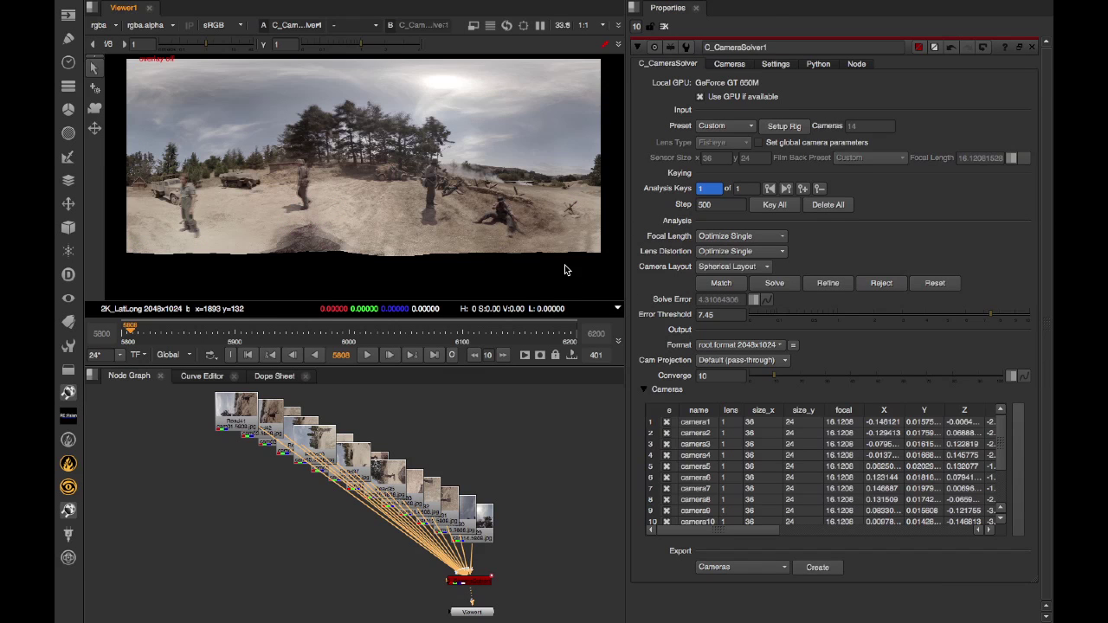
pyautogui.press('o')
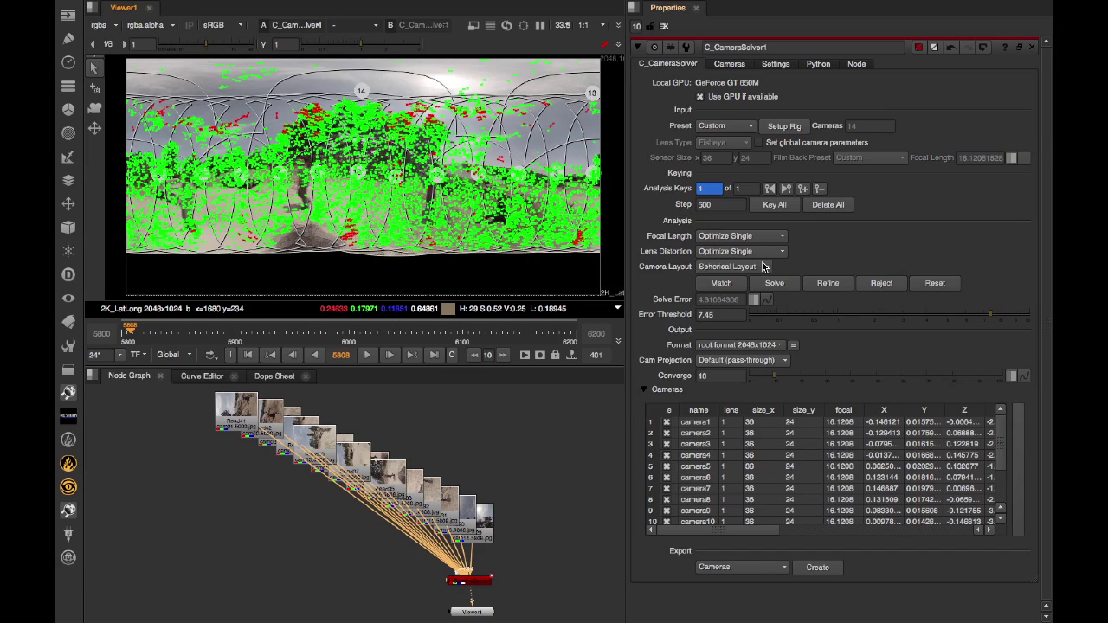
# - Confirm Lens Distortion stays Optimize Single and Camera Layout stays Spherical Layout
pyautogui.click(760, 255)
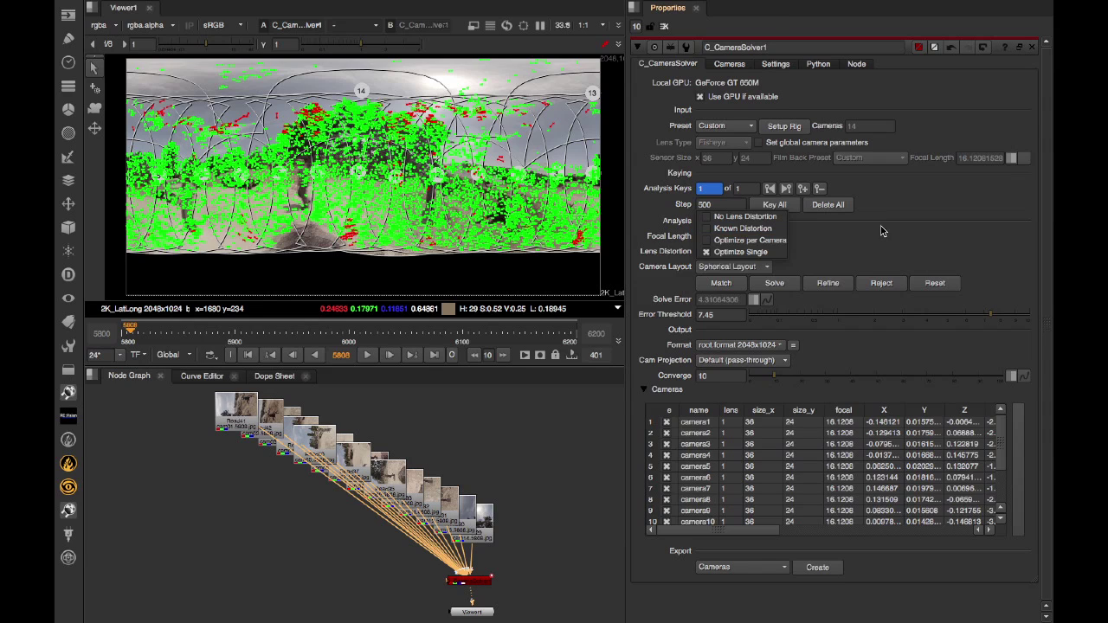
pyautogui.click(759, 251)
pyautogui.click(751, 271)
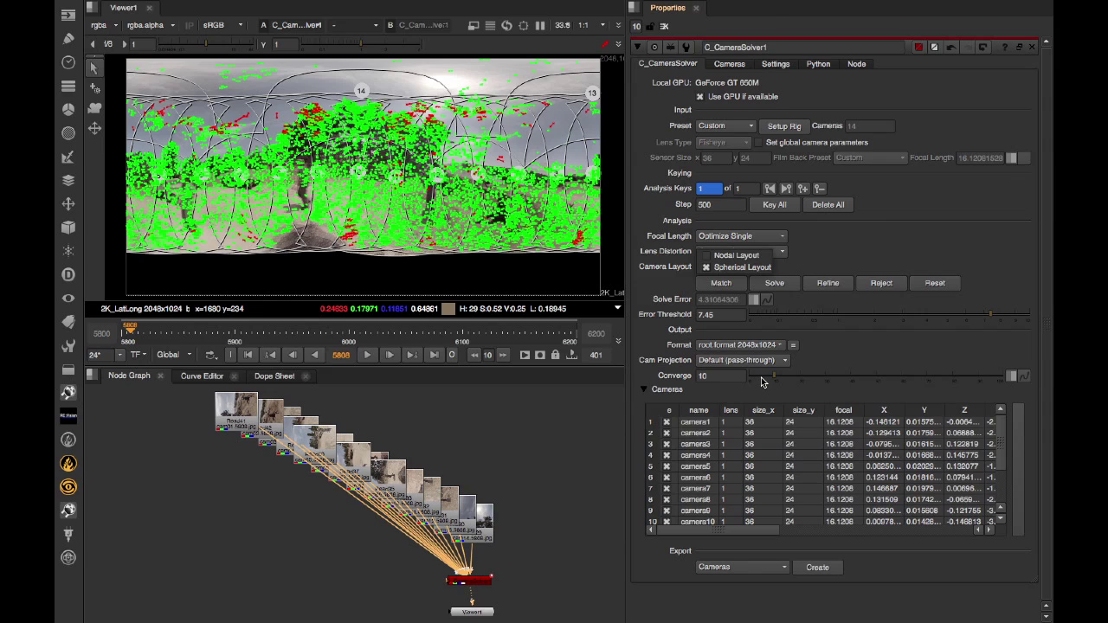
pyautogui.click(468, 294)
# - Hide overlays, review the Settings tab, then enable the viewer transform tool's lat-long grid
pyautogui.press('o')
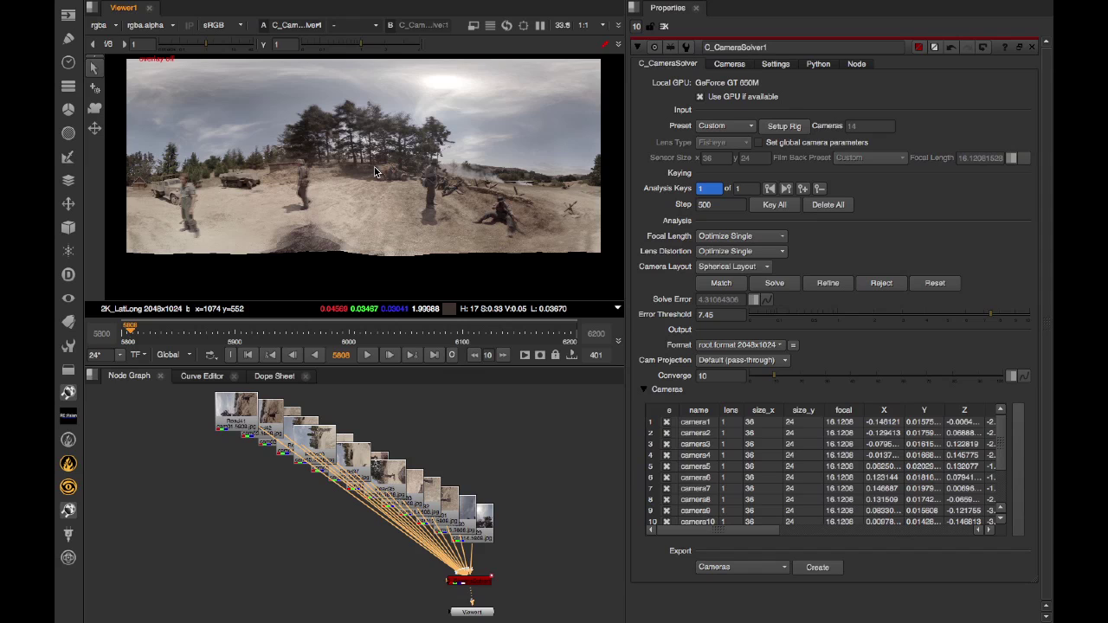
pyautogui.click(774, 64)
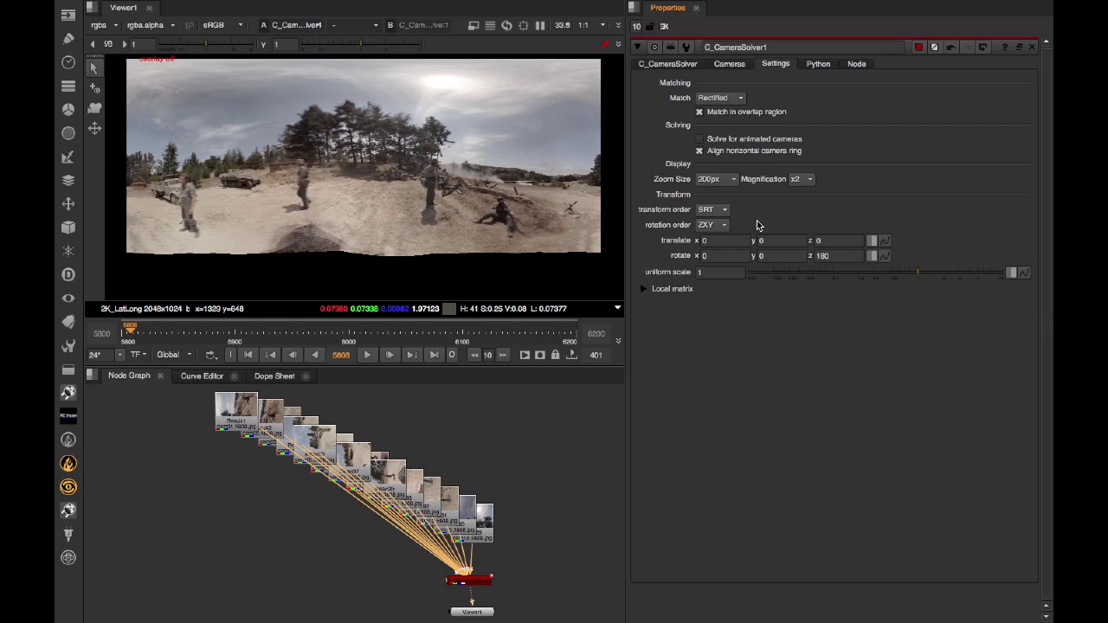
pyautogui.click(671, 67)
pyautogui.click(95, 130)
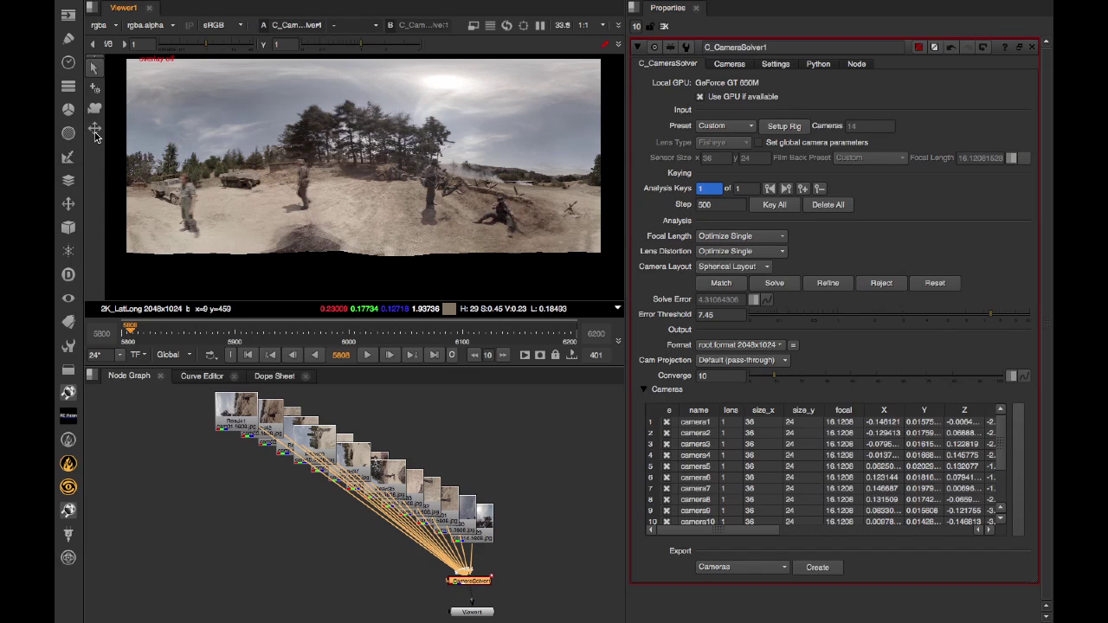
pyautogui.click(189, 133)
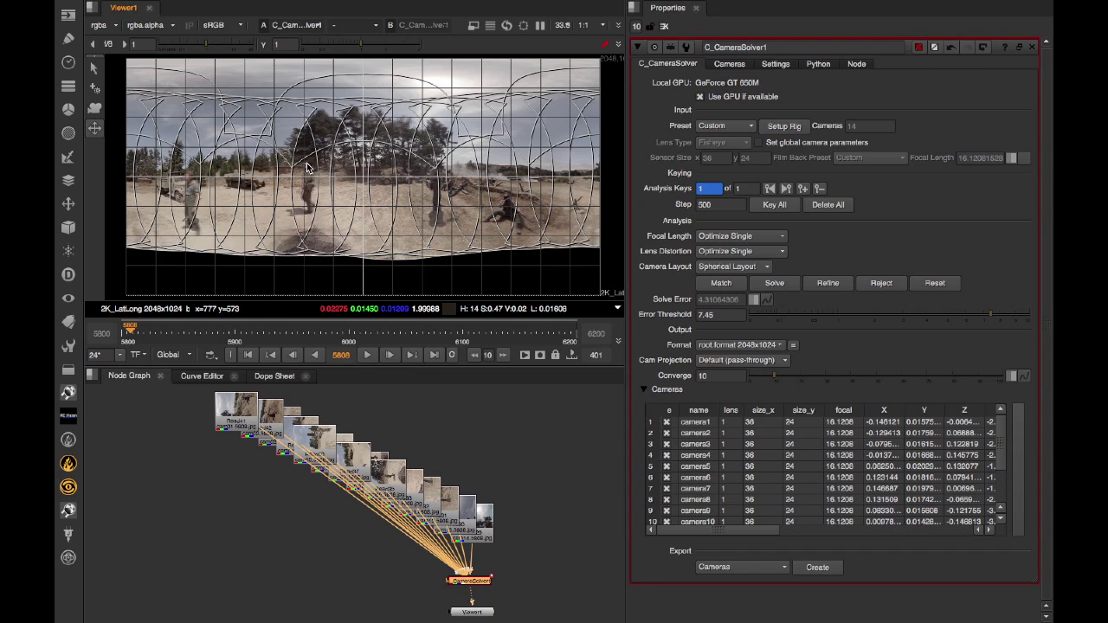
# - Show numbered camera markers with match labels and inspect cameras 9, 10, 7 and 6
pyautogui.click(98, 114)
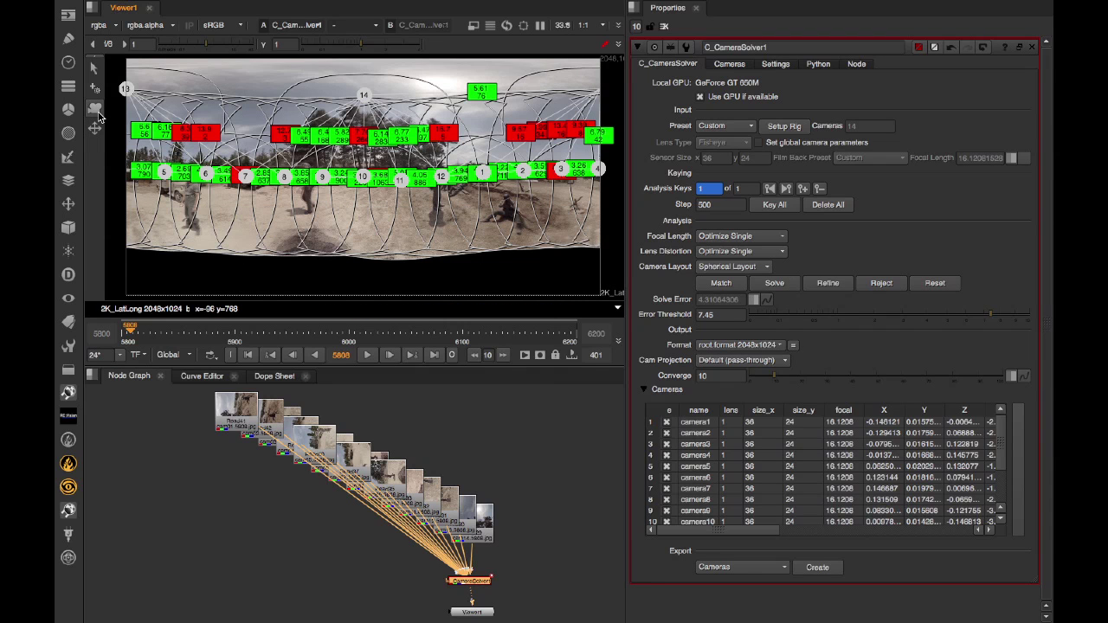
pyautogui.click(324, 176)
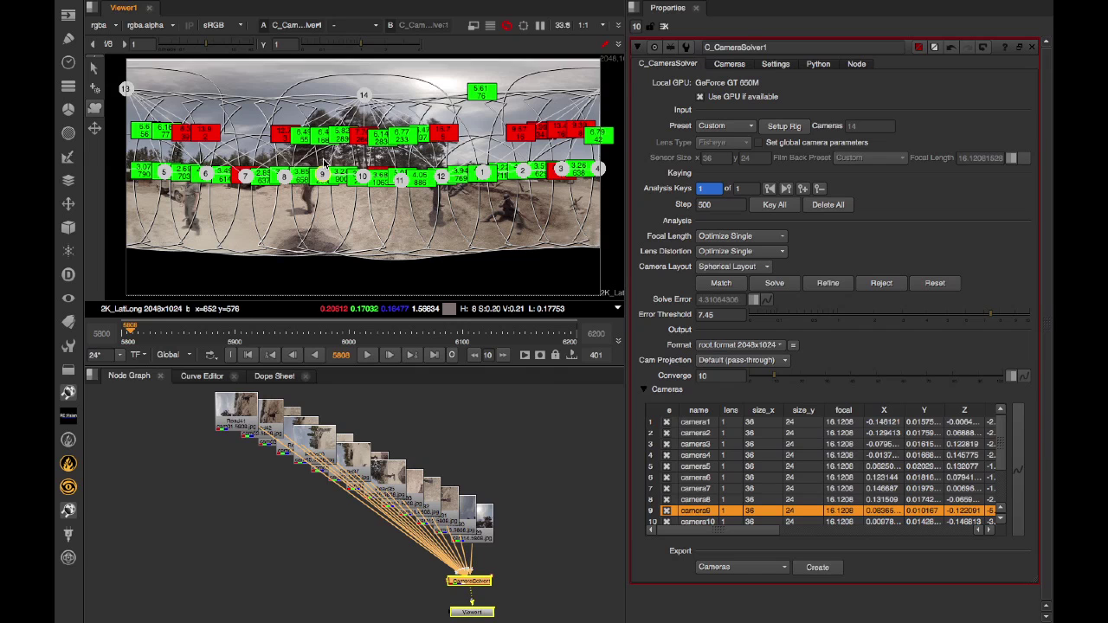
pyautogui.click(366, 180)
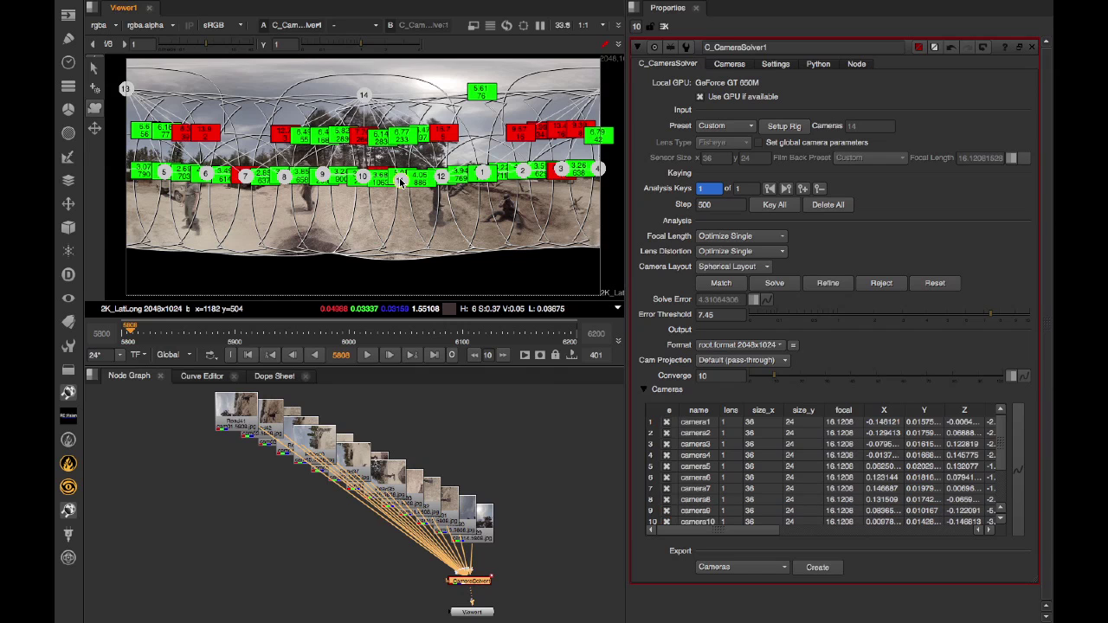
pyautogui.click(243, 179)
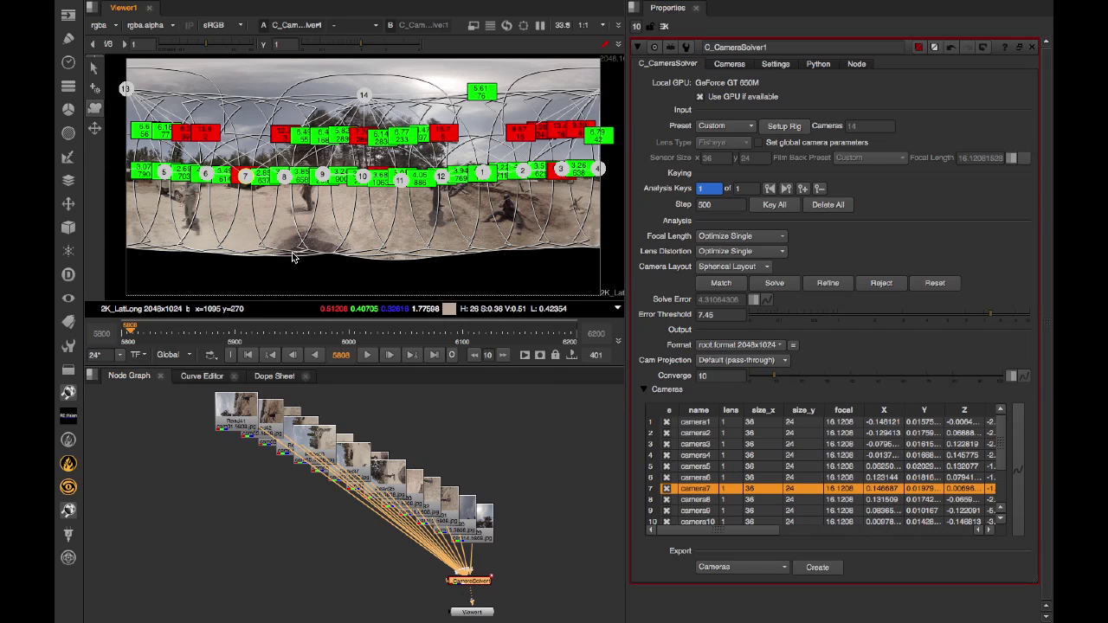
pyautogui.click(205, 174)
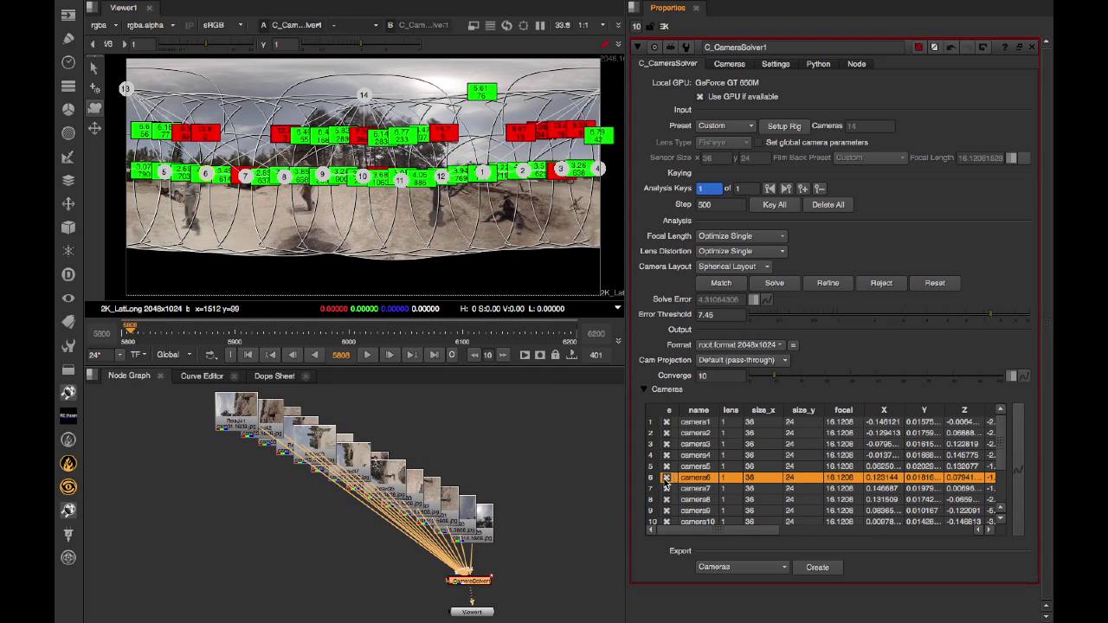
# - Disable and re-enable camera6, then review its lens and position parameters
pyautogui.click(667, 479)
pyautogui.click(667, 479)
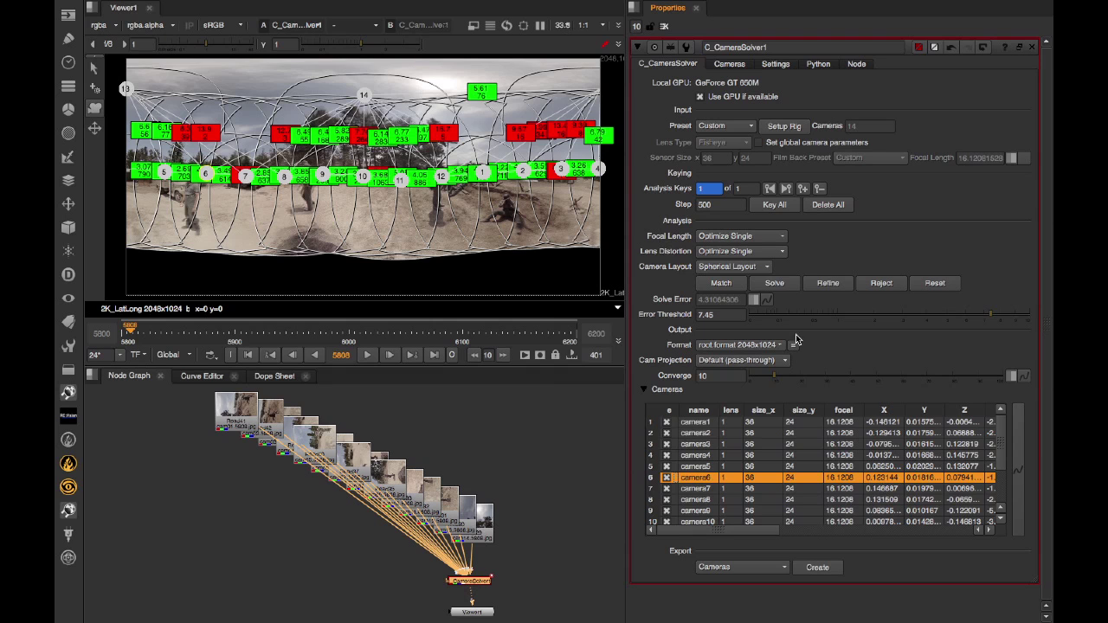
pyautogui.click(739, 62)
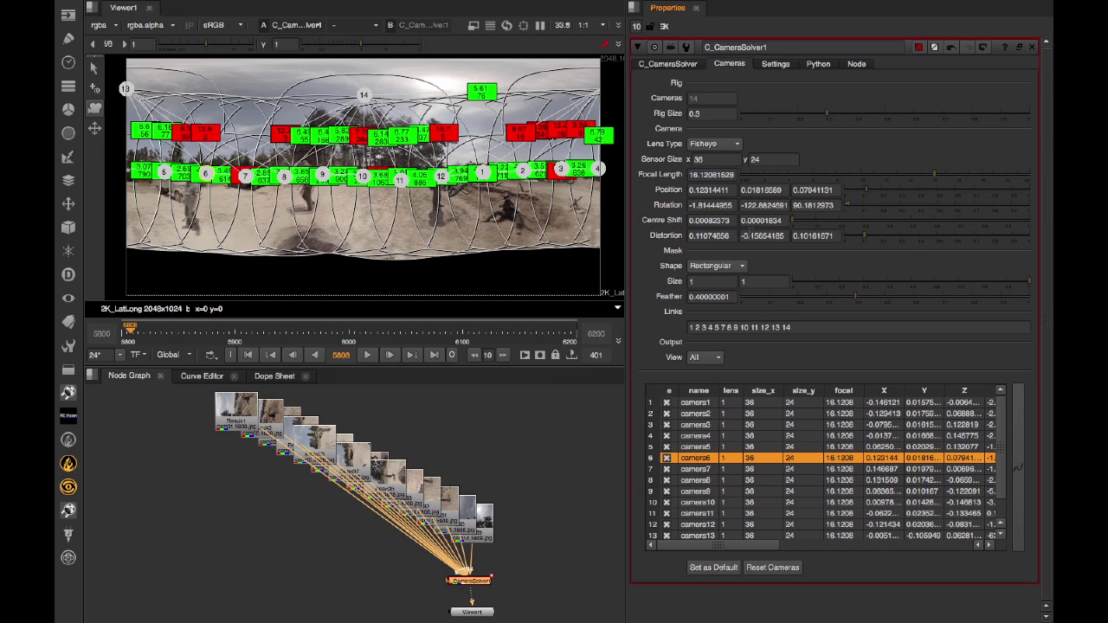
pyautogui.click(670, 67)
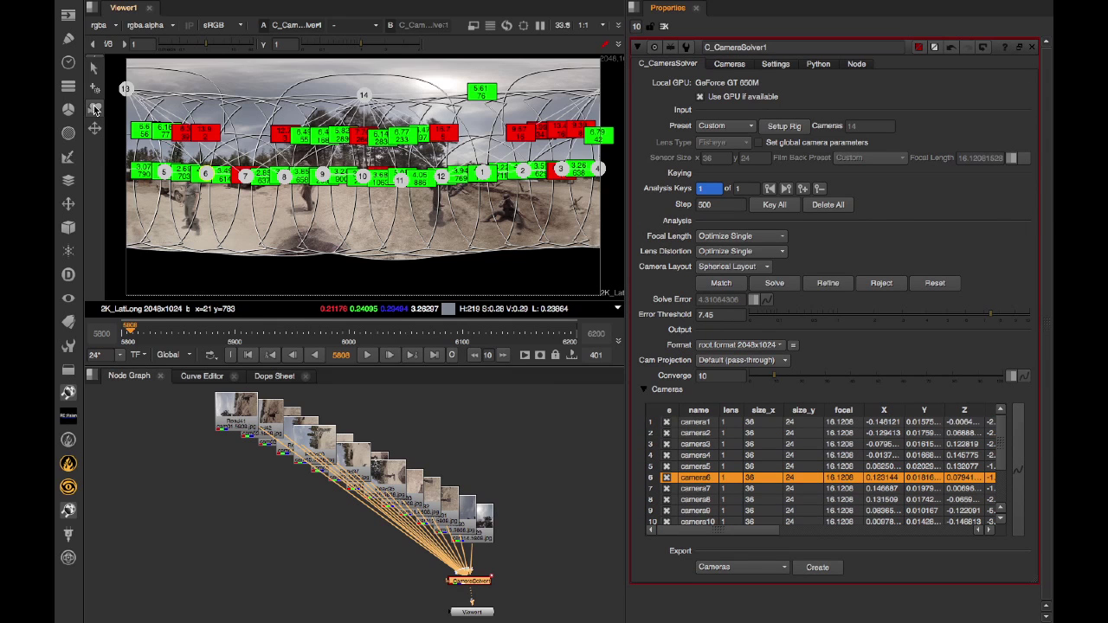
# - Show tracked feature points and select those near camera 14 at top right
pyautogui.click(93, 68)
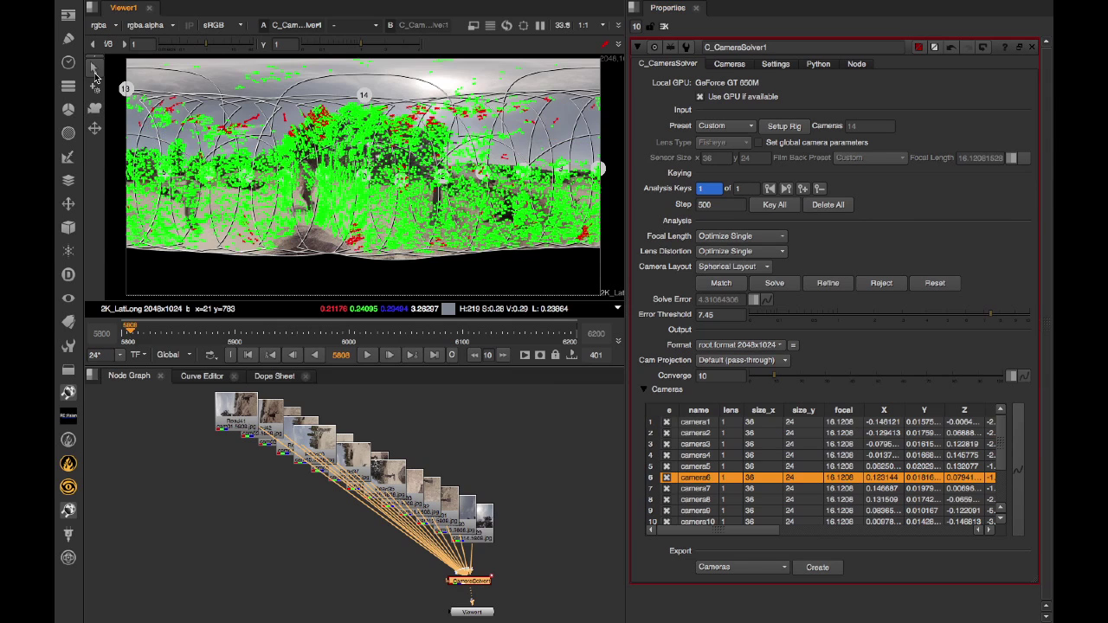
pyautogui.click(364, 98)
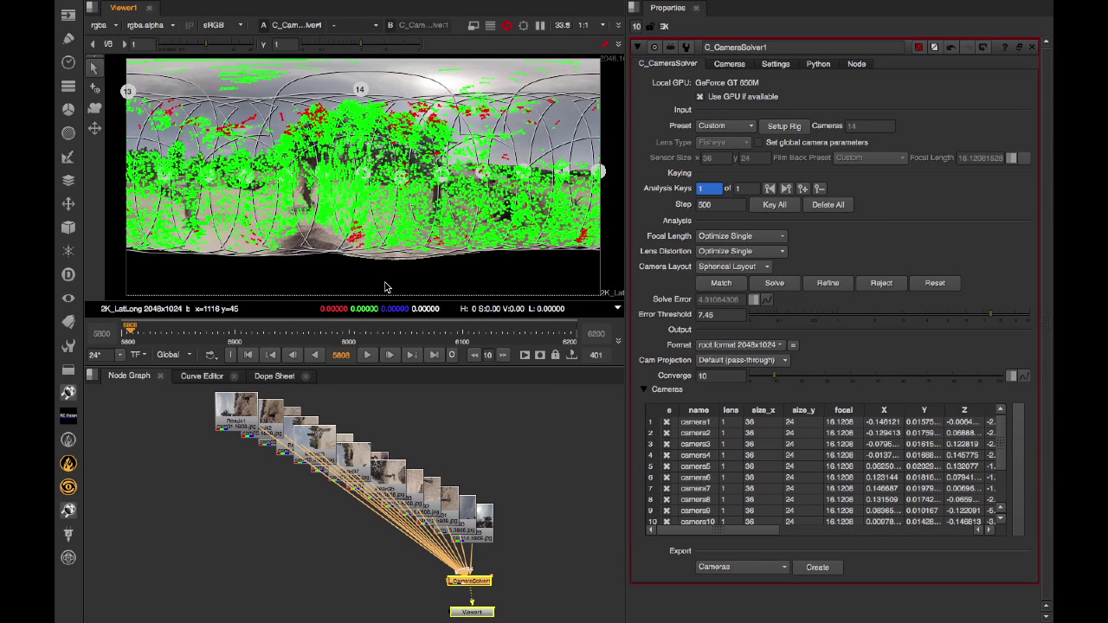
pyautogui.keyDown('ctrl'); pyautogui.click(502, 68); pyautogui.keyUp('ctrl')
pyautogui.moveTo(522, 79); pyautogui.dragTo(530, 87)
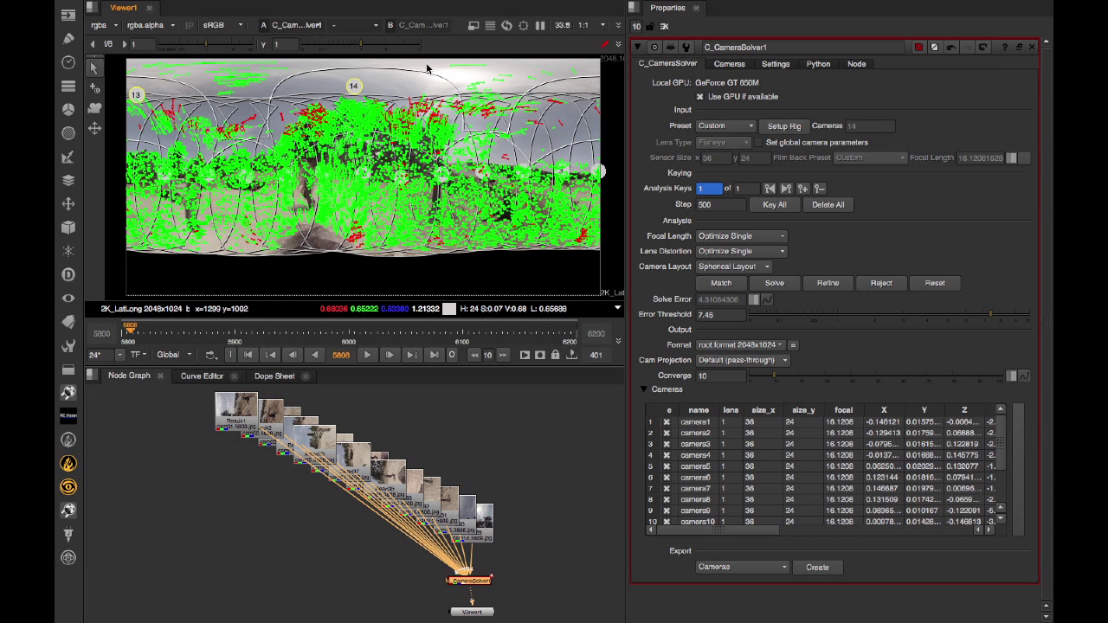
# - Hide the feature points, bring back match points, and reselect the camera solver node
pyautogui.click(97, 128)
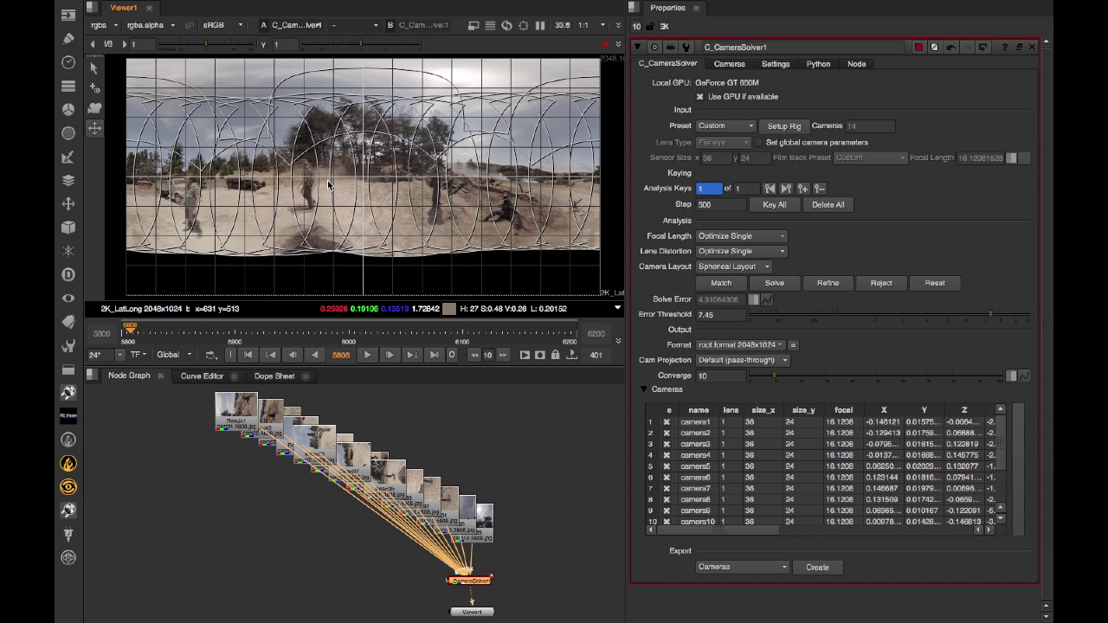
pyautogui.press('q')
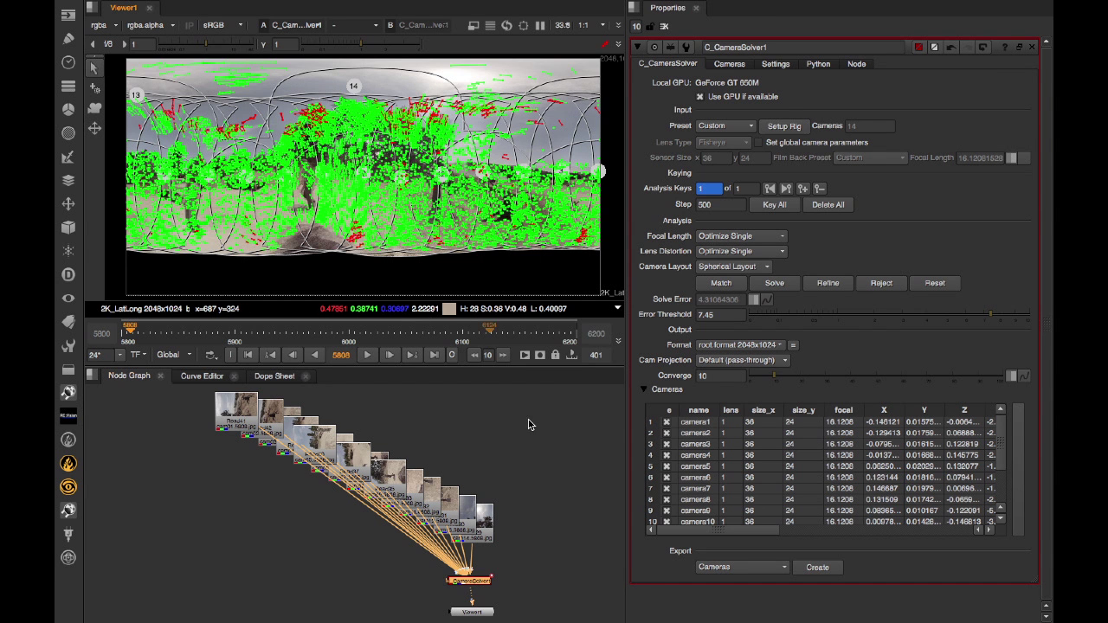
pyautogui.click(527, 444)
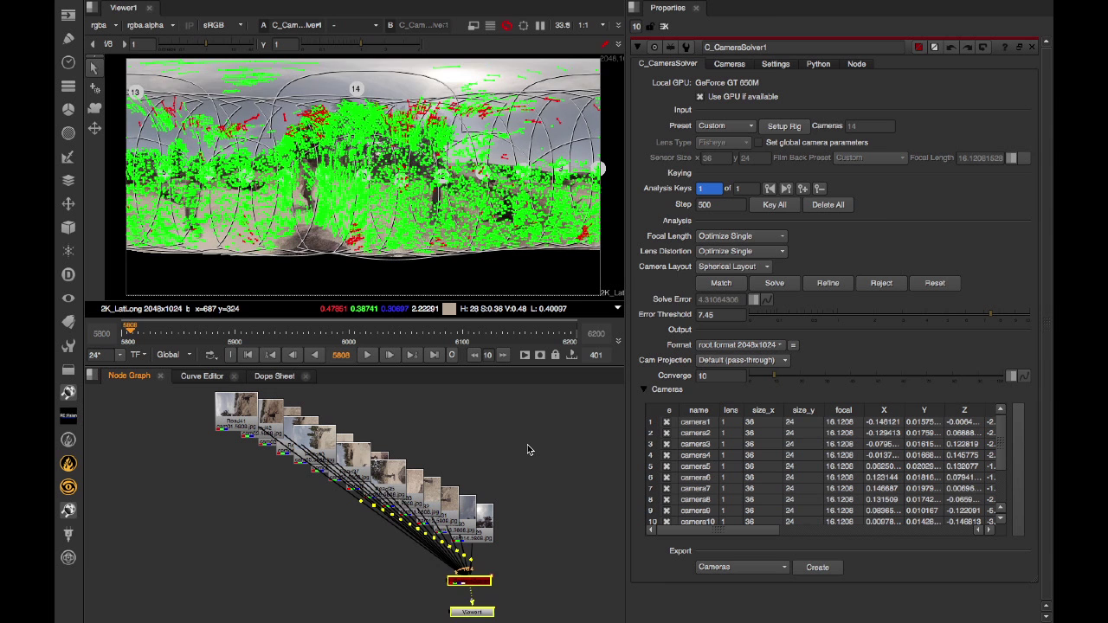
pyautogui.hotkey('ctrl', 'z')
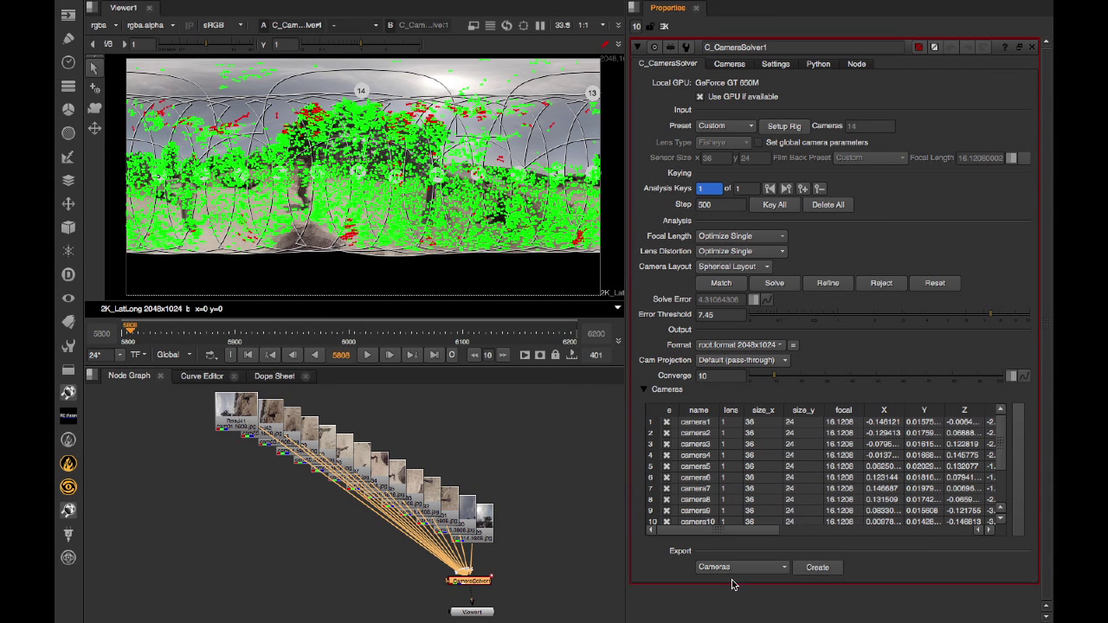
# - Create camera rig nodes from the solver's Cameras export and bring them into view
pyautogui.click(813, 574)
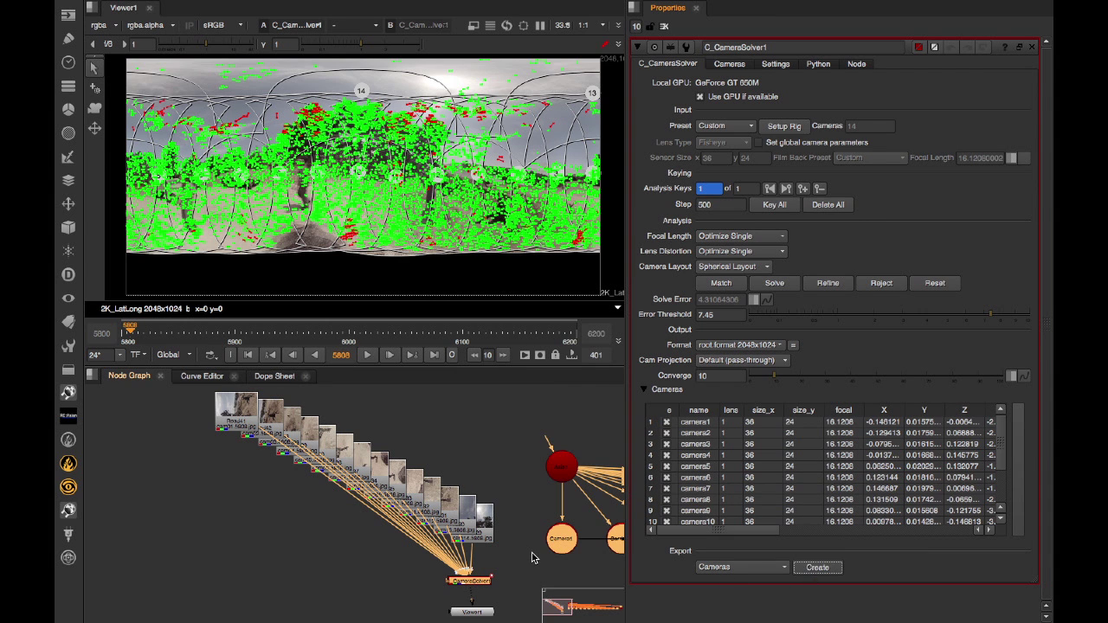
pyautogui.moveTo(537, 554); pyautogui.dragTo(176, 532)
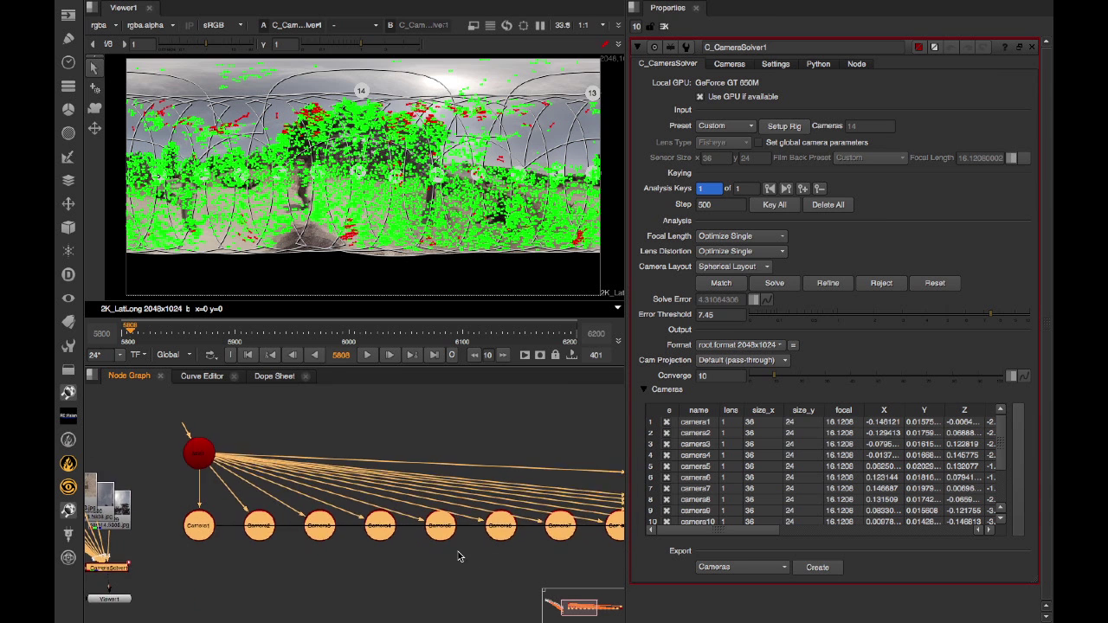
pyautogui.hscroll(5, 381, 529)
pyautogui.hscroll(3, 407, 530)
pyautogui.hscroll(2, 502, 524)
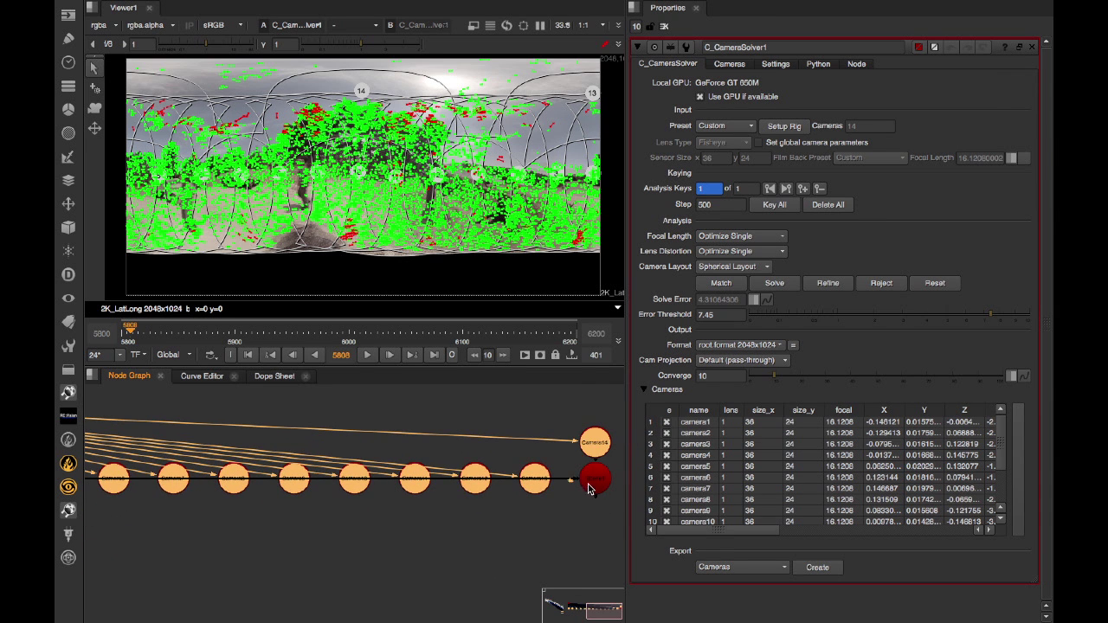
# - View the rig's Scene node in 3D, zooming and orbiting around the point cloud
pyautogui.click(596, 485)
pyautogui.press('1')
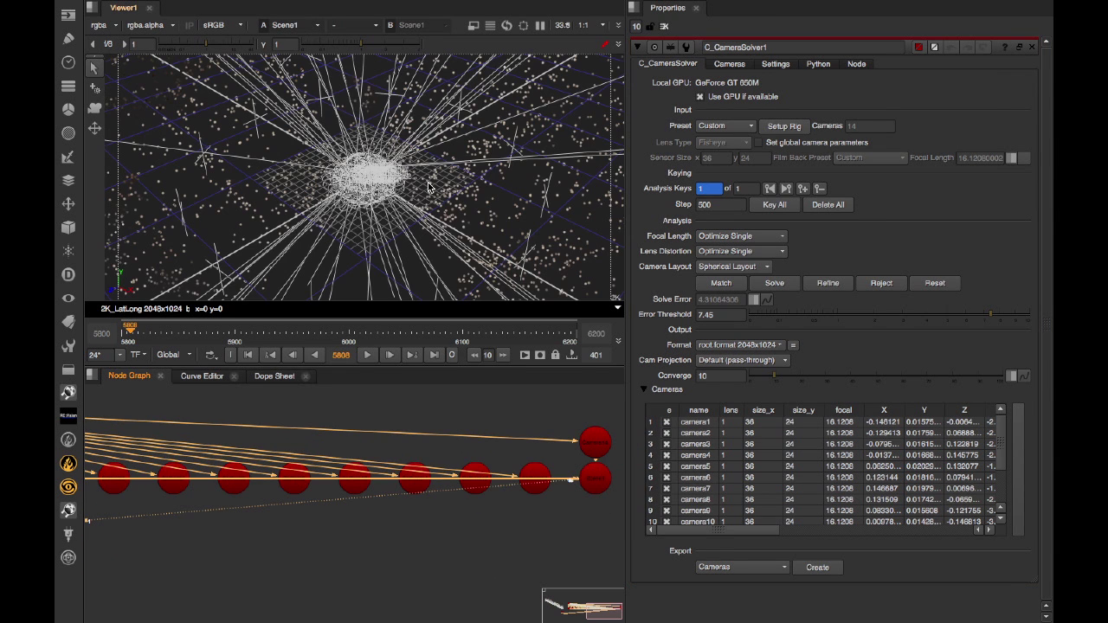
pyautogui.scroll(3, 454, 171)
pyautogui.scroll(3, 453, 171)
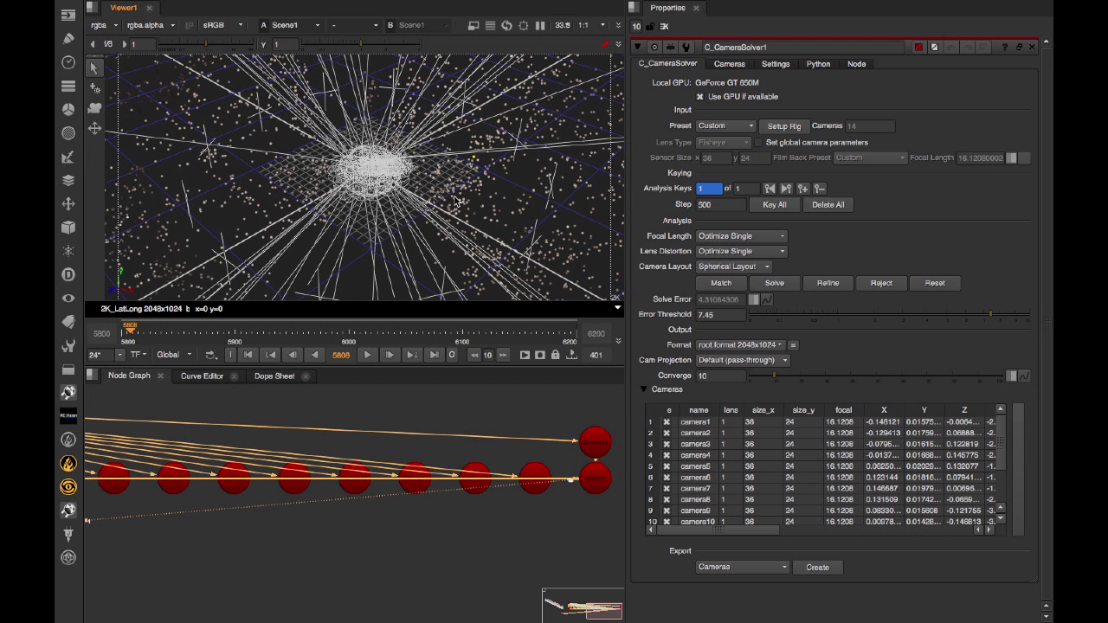
pyautogui.click(391, 220)
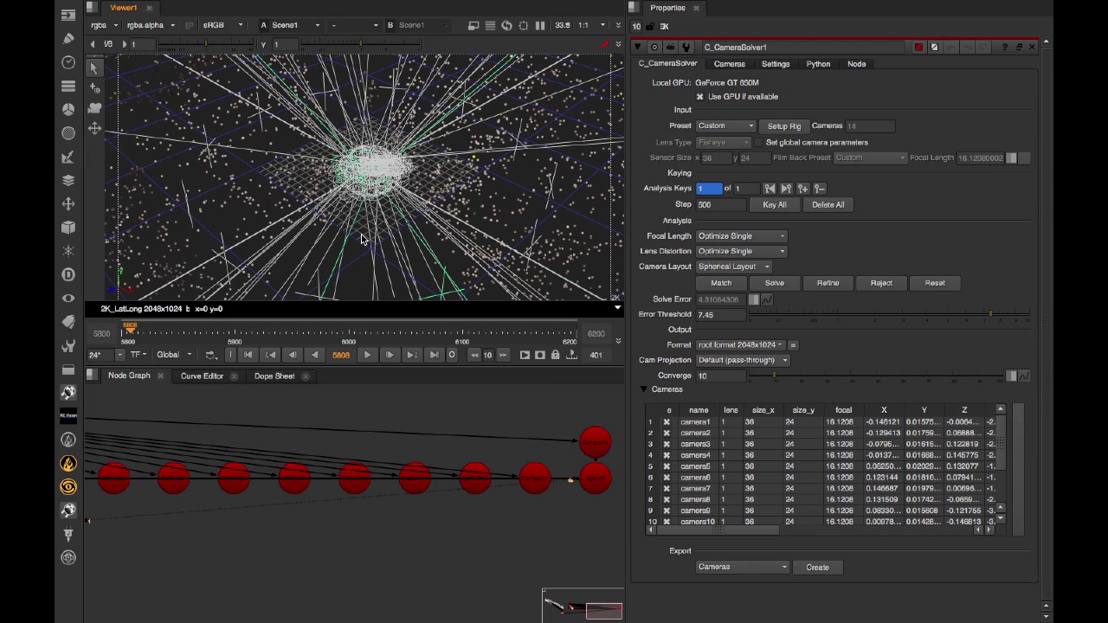
pyautogui.moveTo(358, 230); pyautogui.dragTo(313, 222)
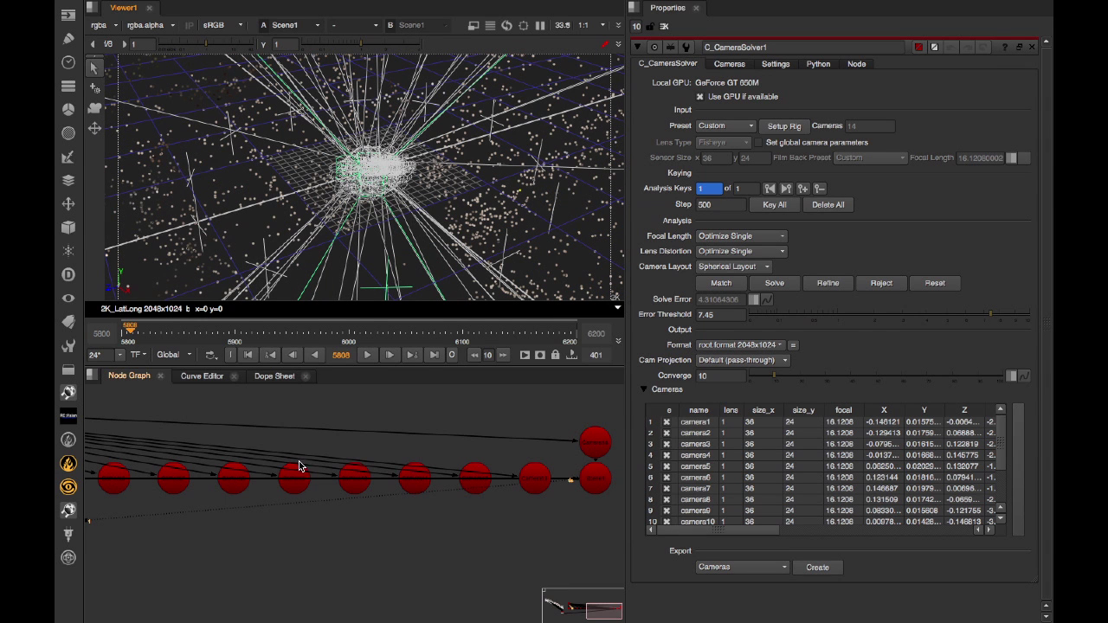
# - Fit the node graph and box-select all the exported camera nodes
pyautogui.click(298, 491)
pyautogui.press('f')
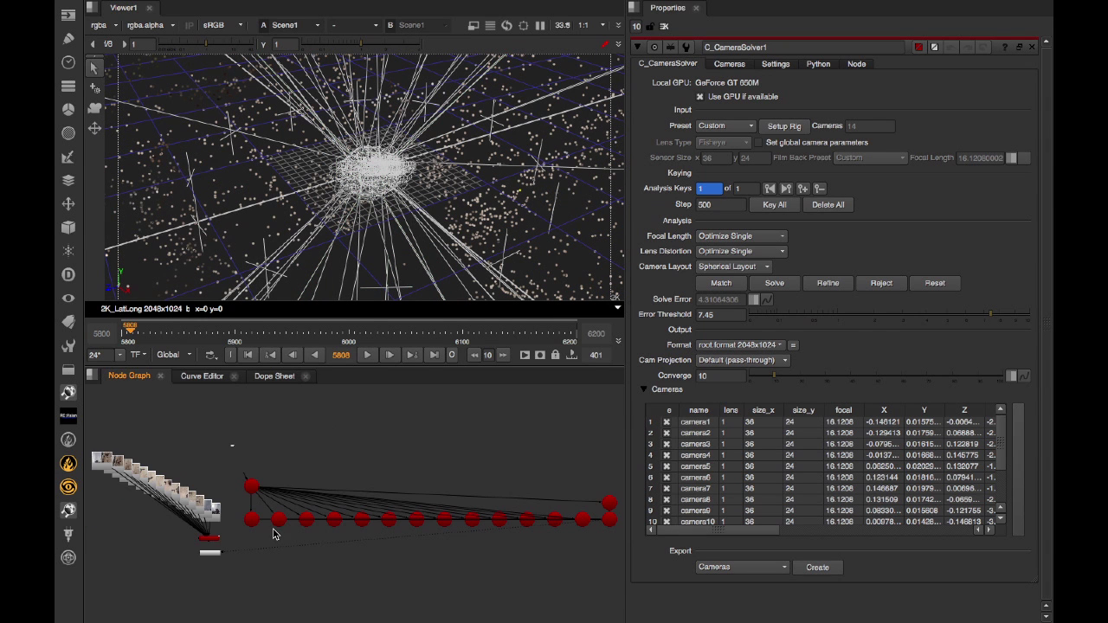
pyautogui.moveTo(240, 452); pyautogui.dragTo(635, 554)
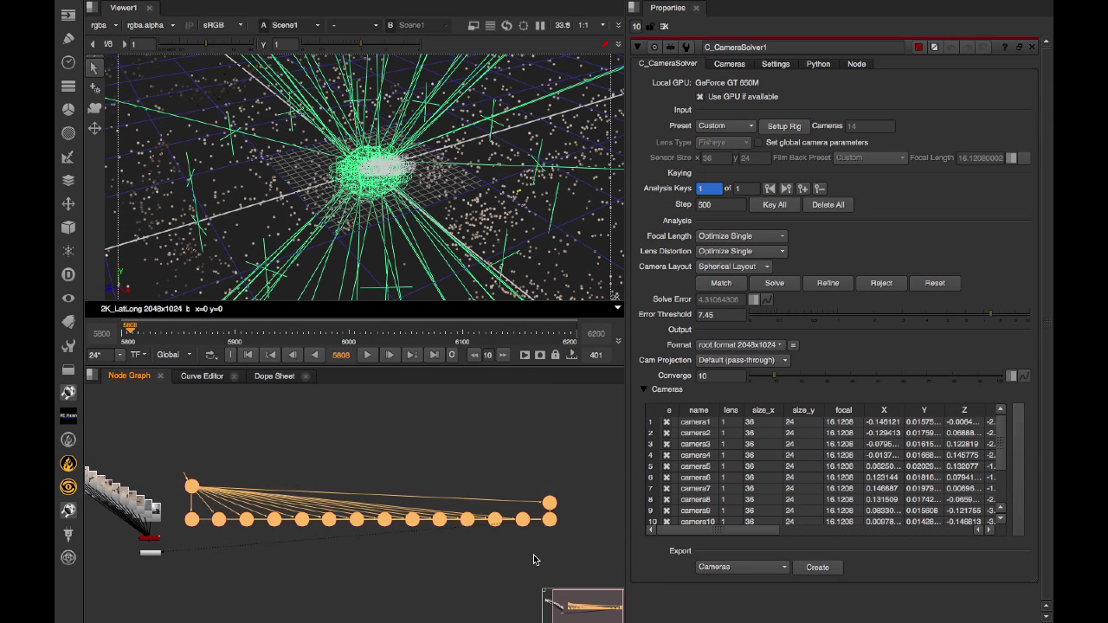
# - Create a Manual 2D Stitch export and view the RigWorkflow2D group's output
pyautogui.click(427, 489)
pyautogui.press('f')
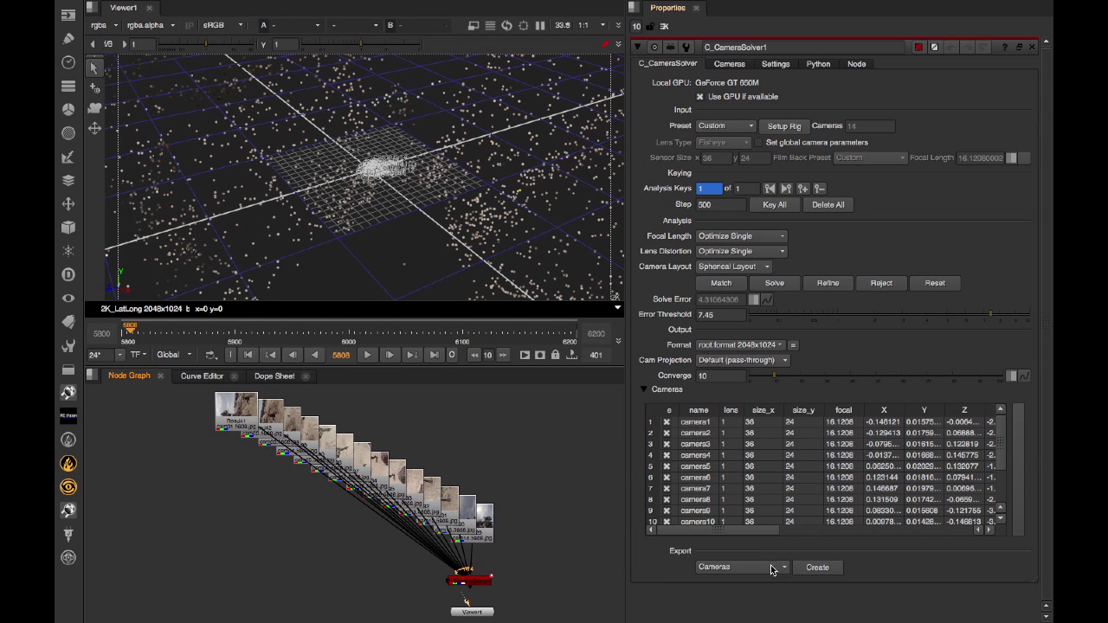
pyautogui.click(772, 568)
pyautogui.click(763, 604)
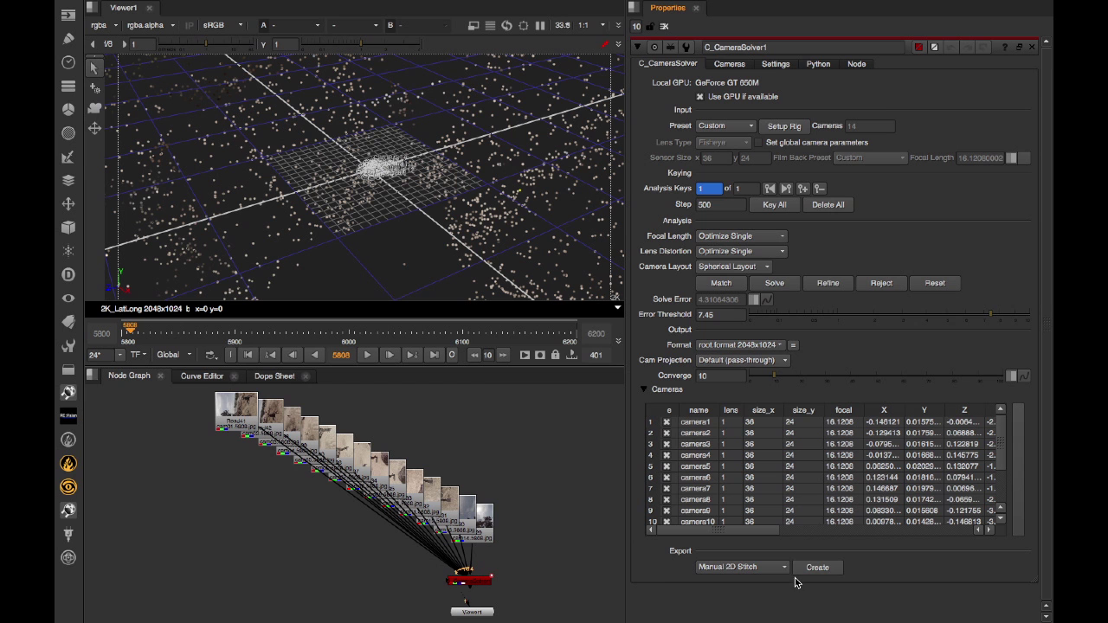
pyautogui.click(814, 568)
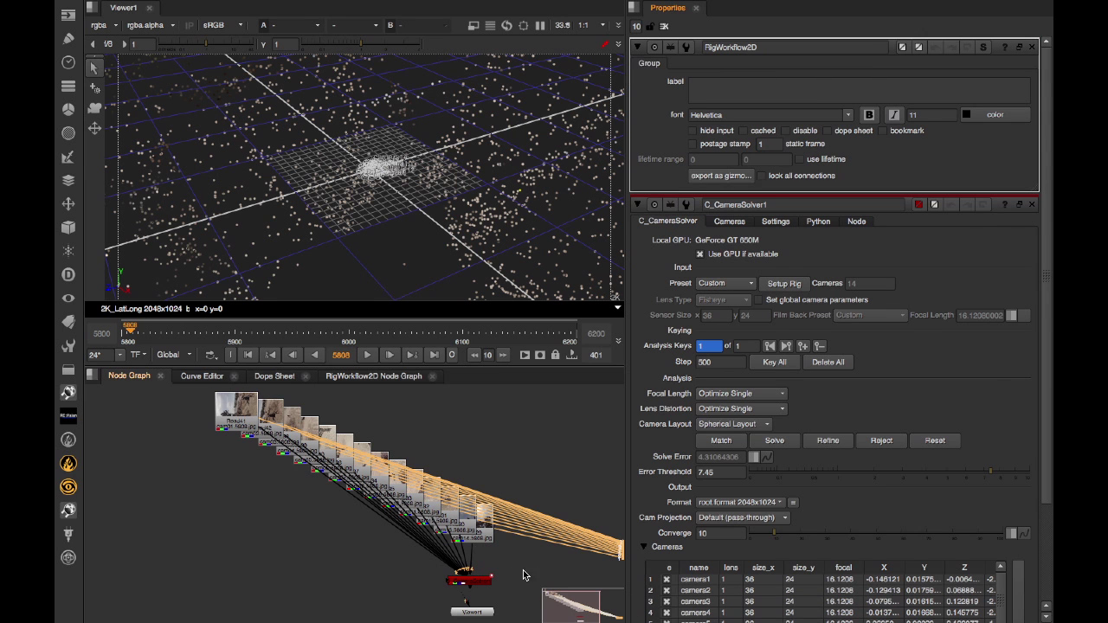
pyautogui.press('1')
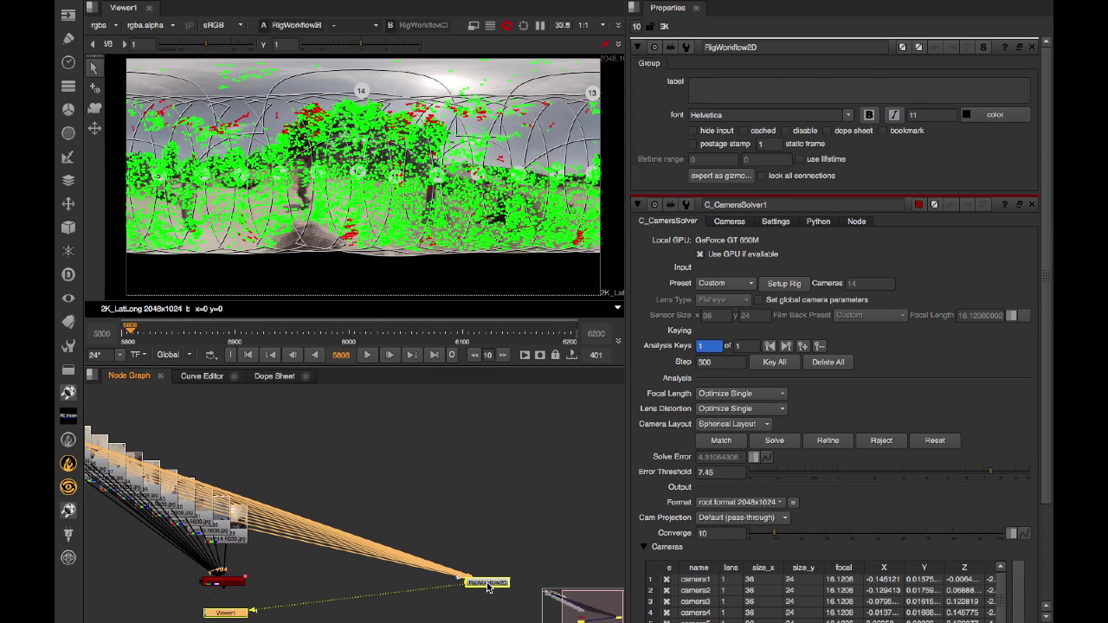
# - Select and delete the RigWorkflow2D group
pyautogui.click(489, 560)
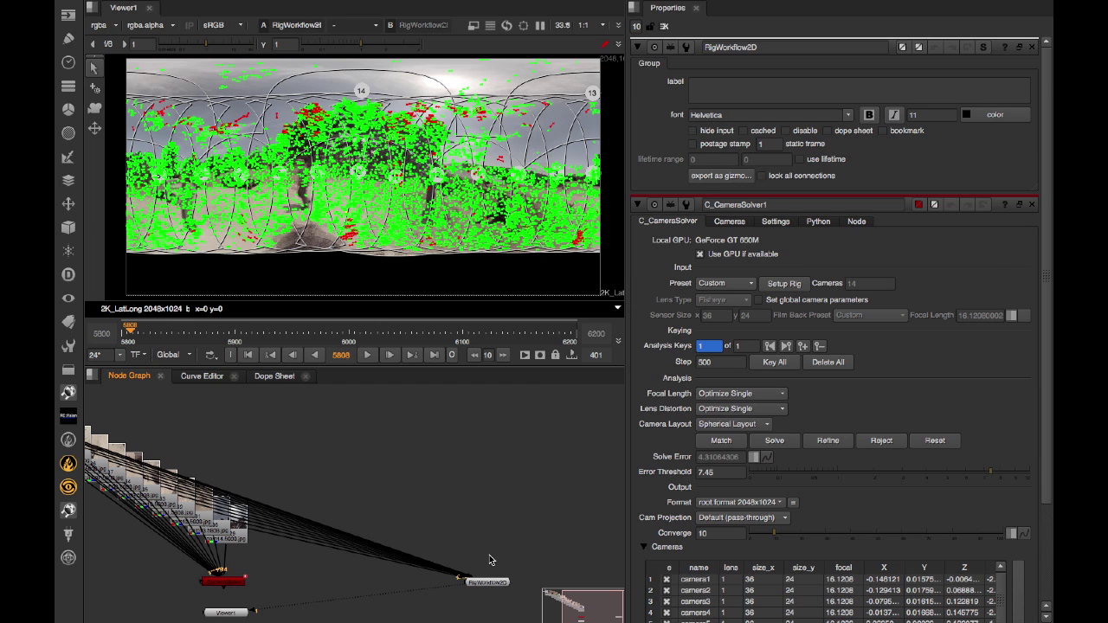
pyautogui.click(491, 581)
pyautogui.click(489, 561)
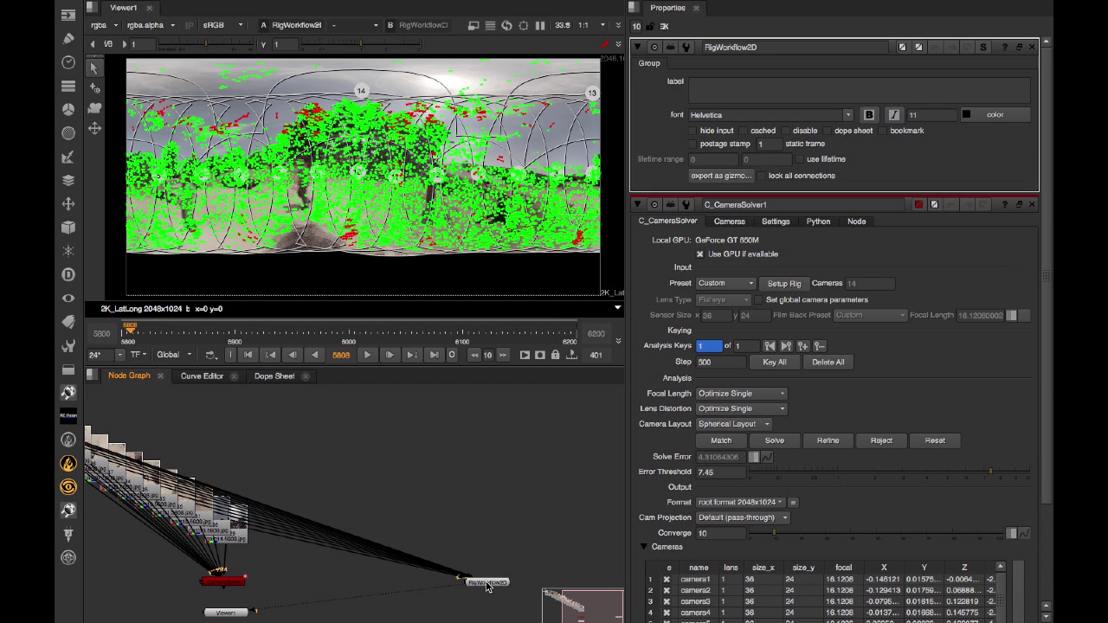
pyautogui.click(491, 581)
pyautogui.press('Delete')
# - Add a C_Stitcher node via 'c_sti' after C_CameraSolver1 and let vectors compute
pyautogui.press('f')
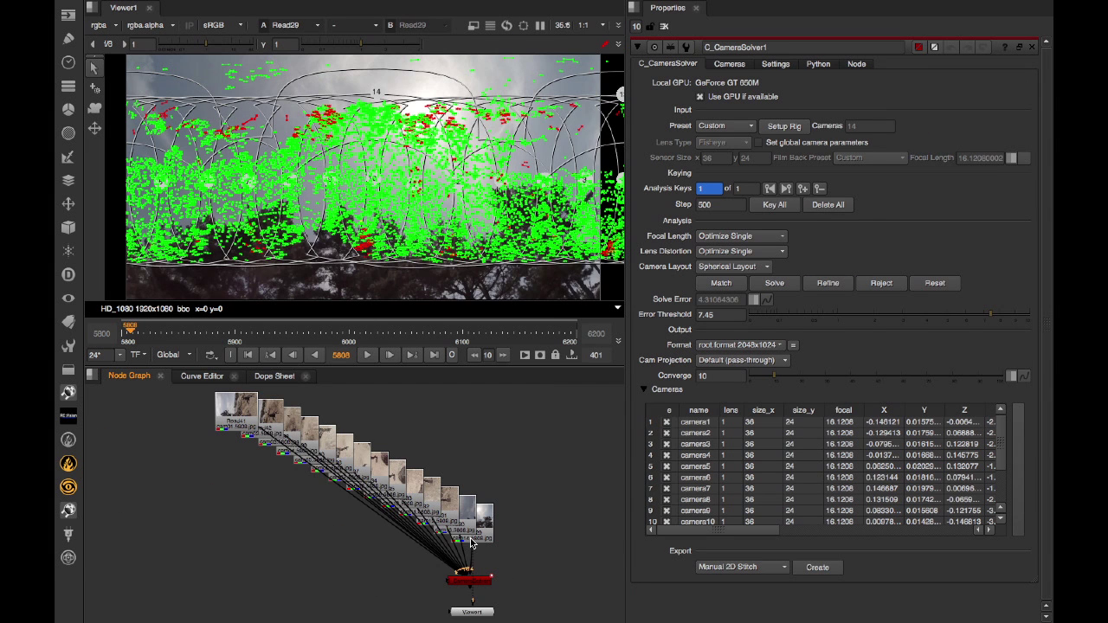
pyautogui.press('1')
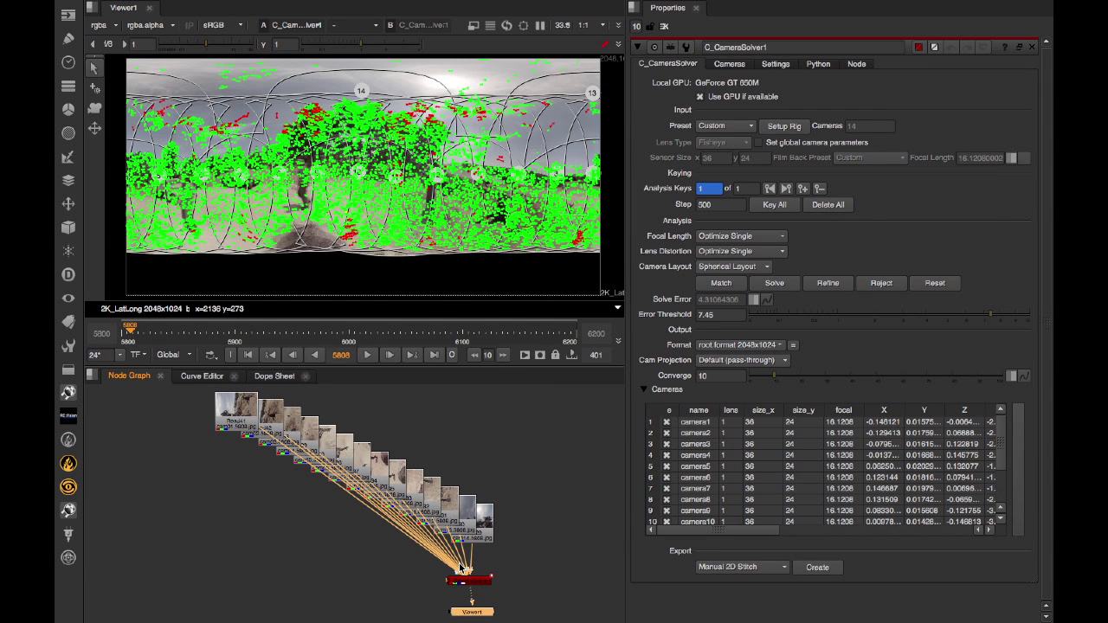
pyautogui.click(462, 587)
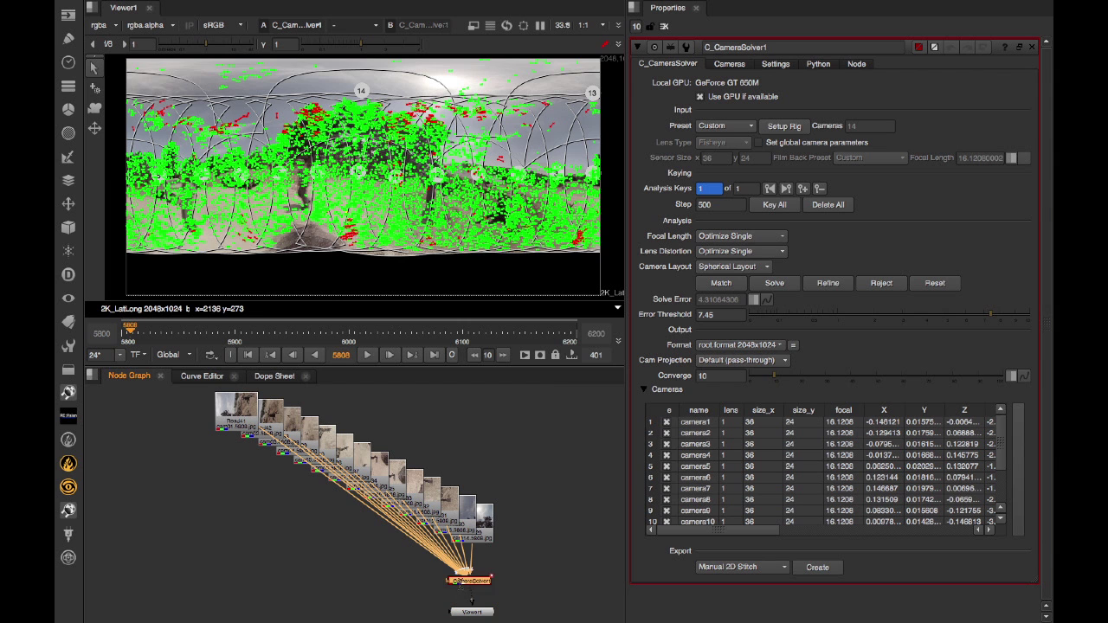
pyautogui.press('Tab')
pyautogui.write('c_sti')
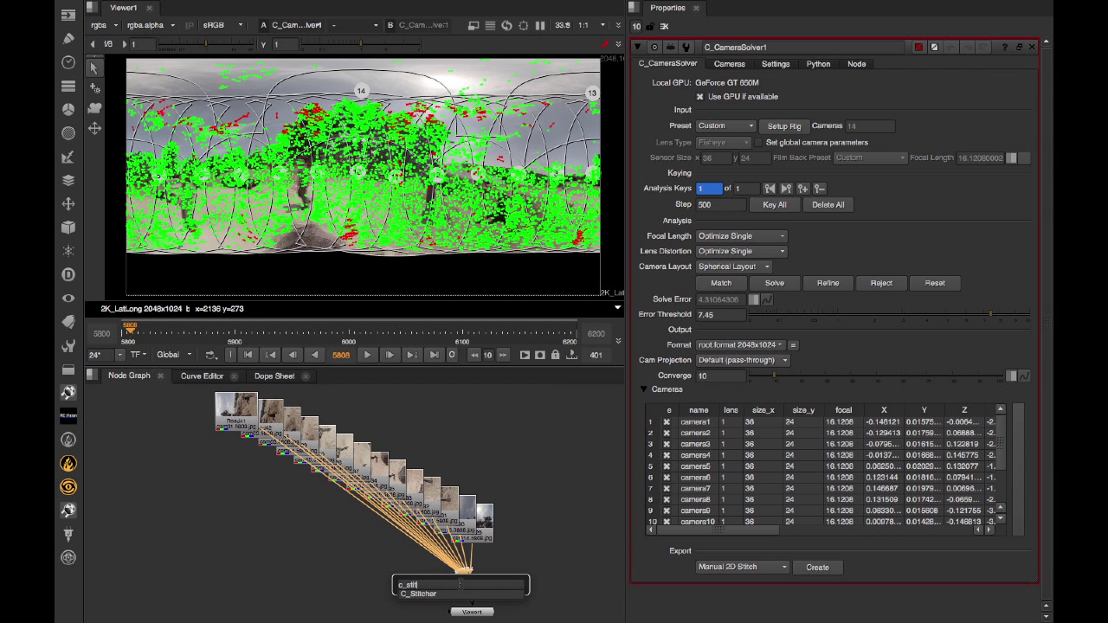
pyautogui.press('Return')
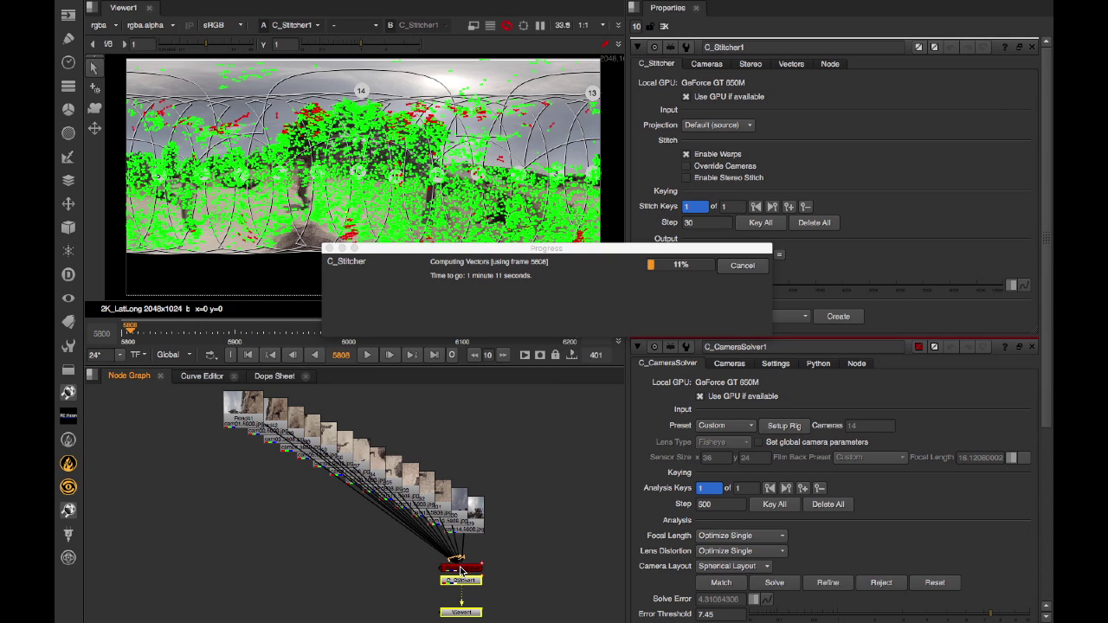
pyautogui.click(463, 568)
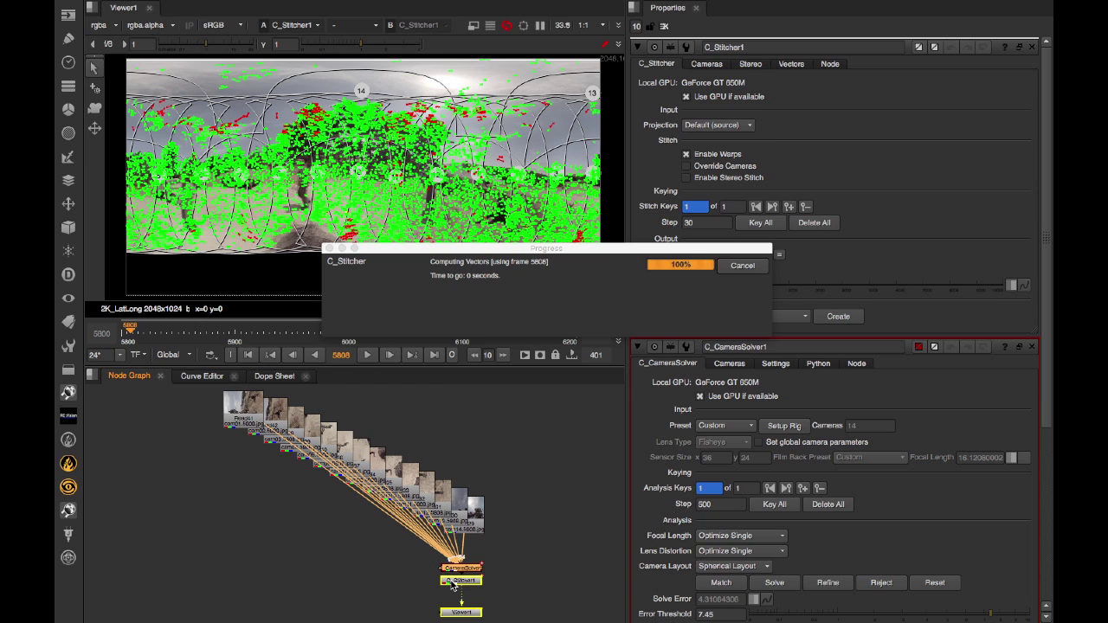
# - Close the camera solver's properties and show C_Stitcher1's main settings with its lat-long panorama
pyautogui.click(1032, 346)
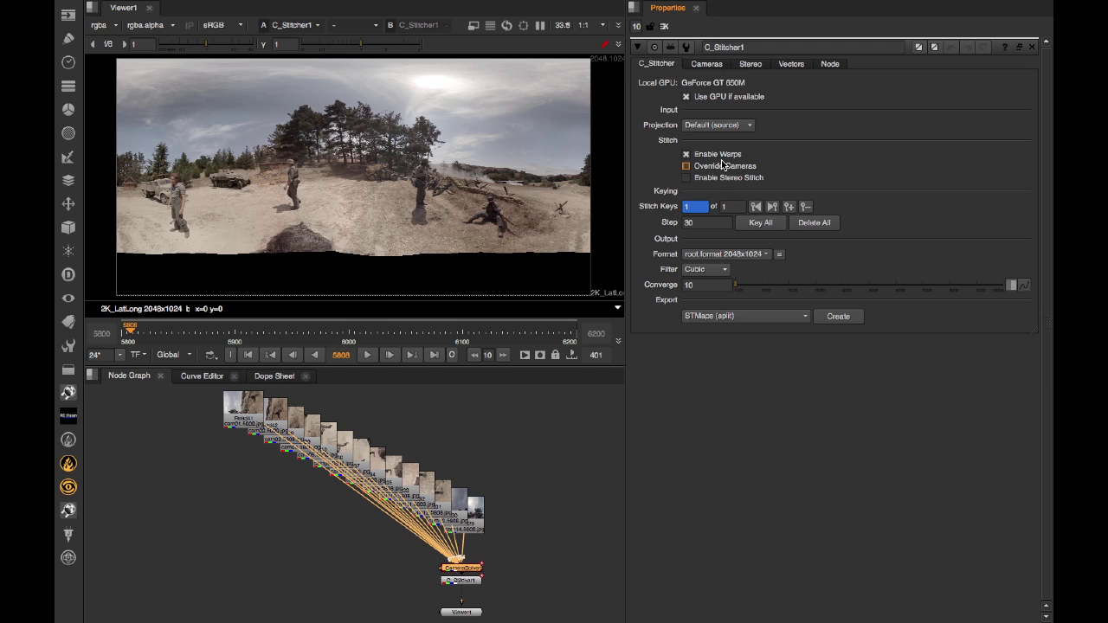
pyautogui.click(801, 65)
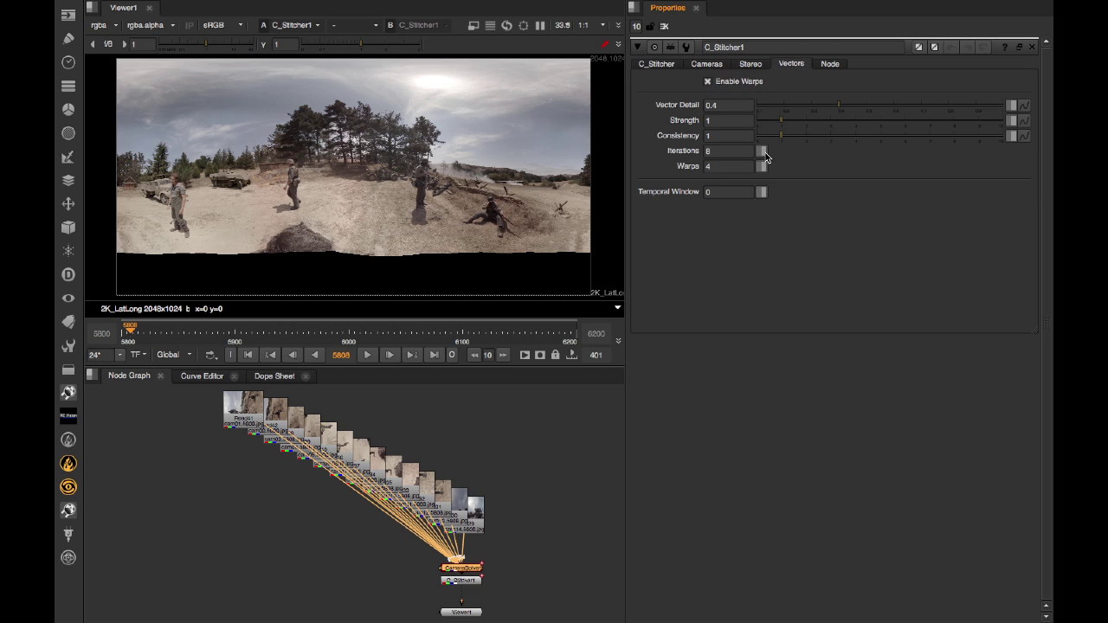
pyautogui.click(665, 67)
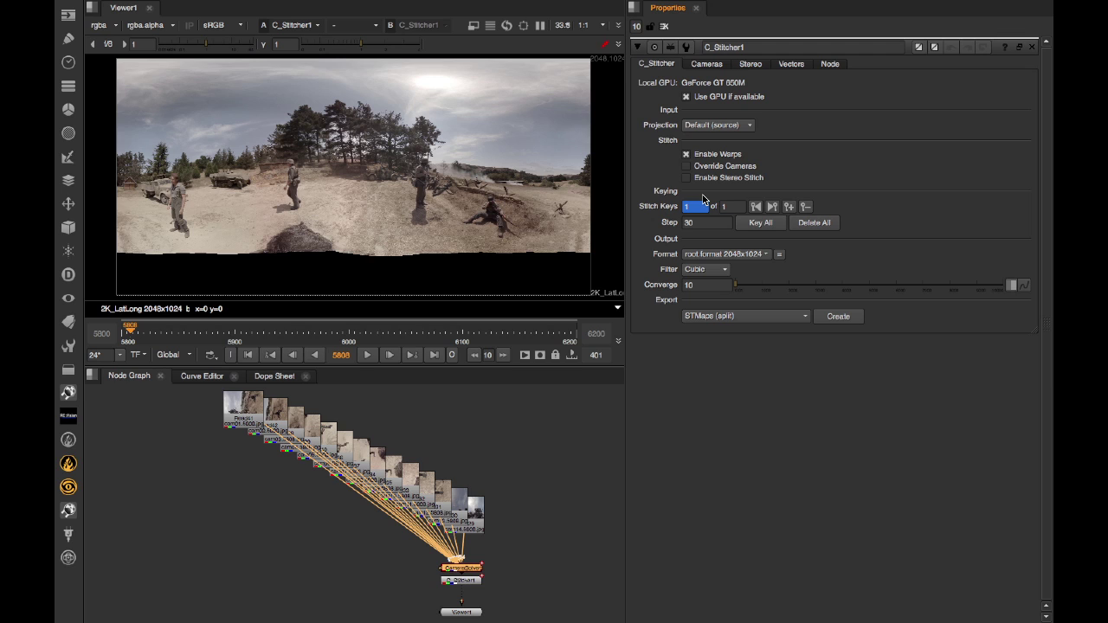
# - Use Key All to add 14 stitch keys, spaced every 30 frames, across the frame range
pyautogui.click(748, 225)
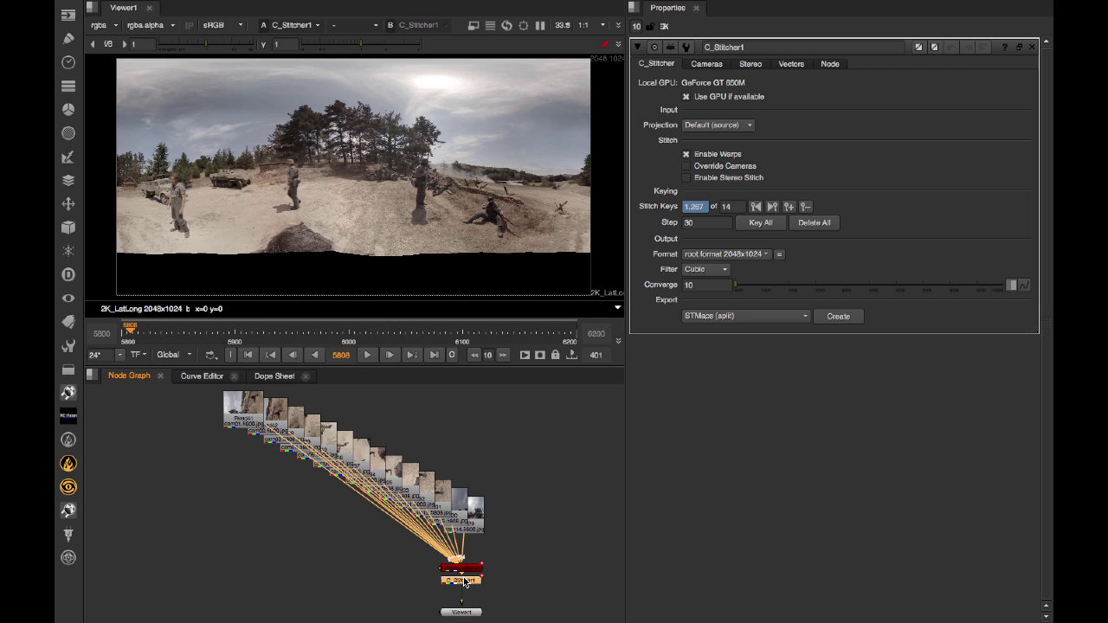
# - Enable Stereo Stitch on C_Stitcher and review the Stereo tab's eye separation and falloff
pyautogui.click(695, 180)
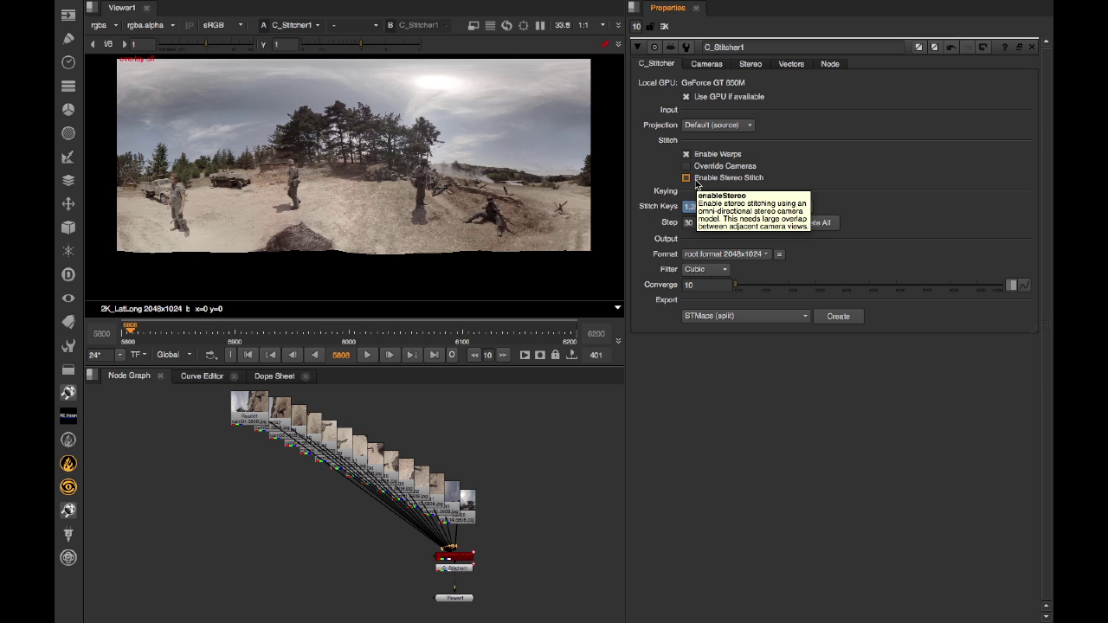
pyautogui.click(751, 64)
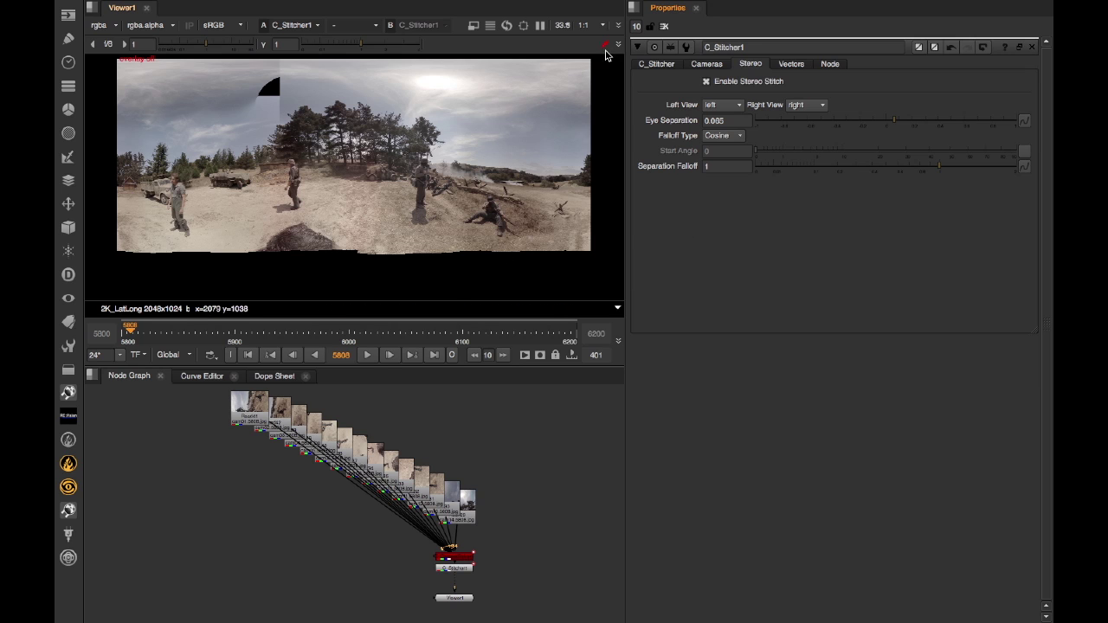
pyautogui.click(458, 561)
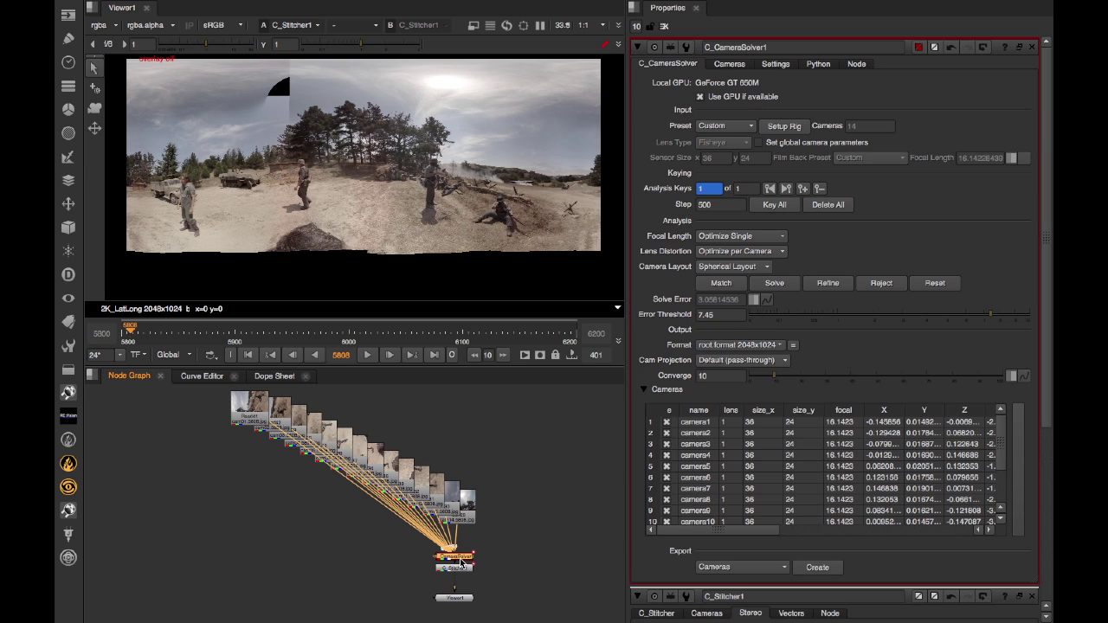
pyautogui.moveTo(734, 531); pyautogui.dragTo(939, 531)
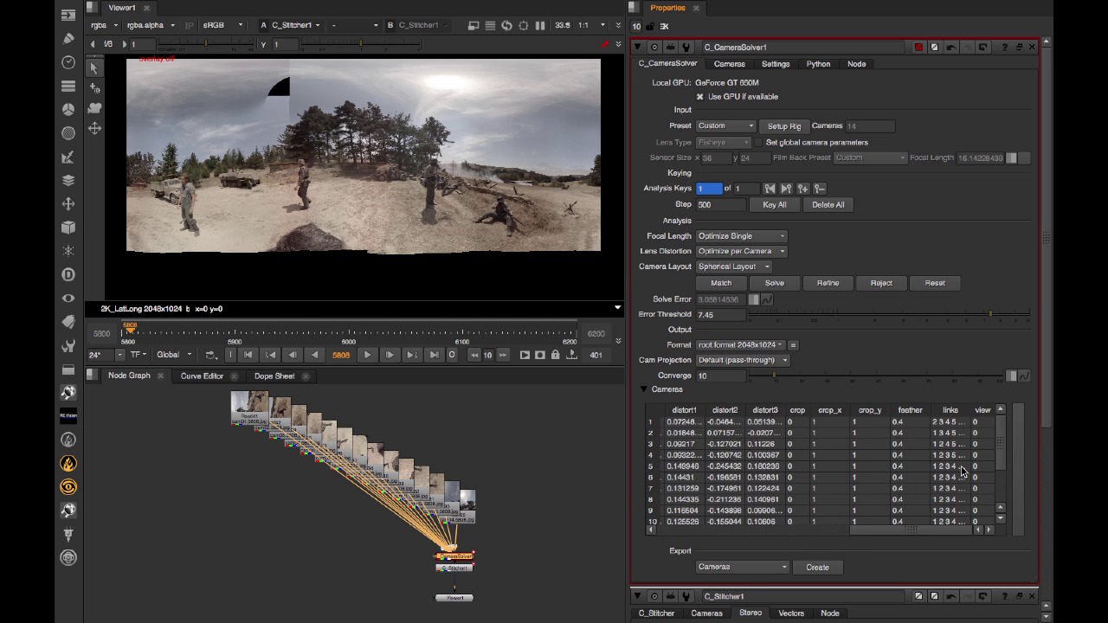
pyautogui.click(677, 423)
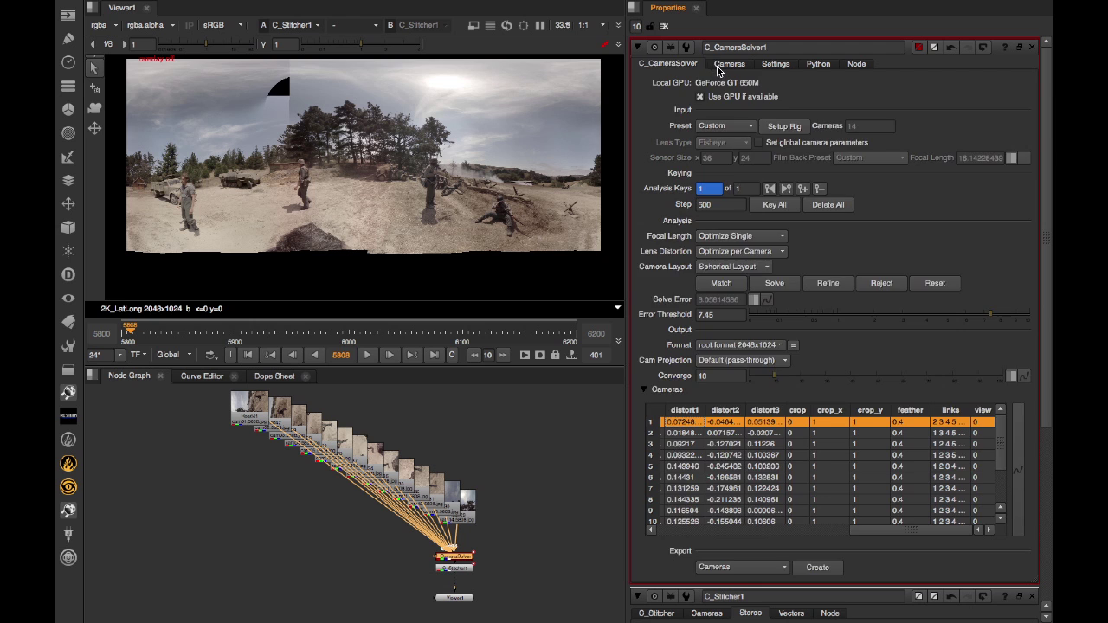
pyautogui.click(718, 68)
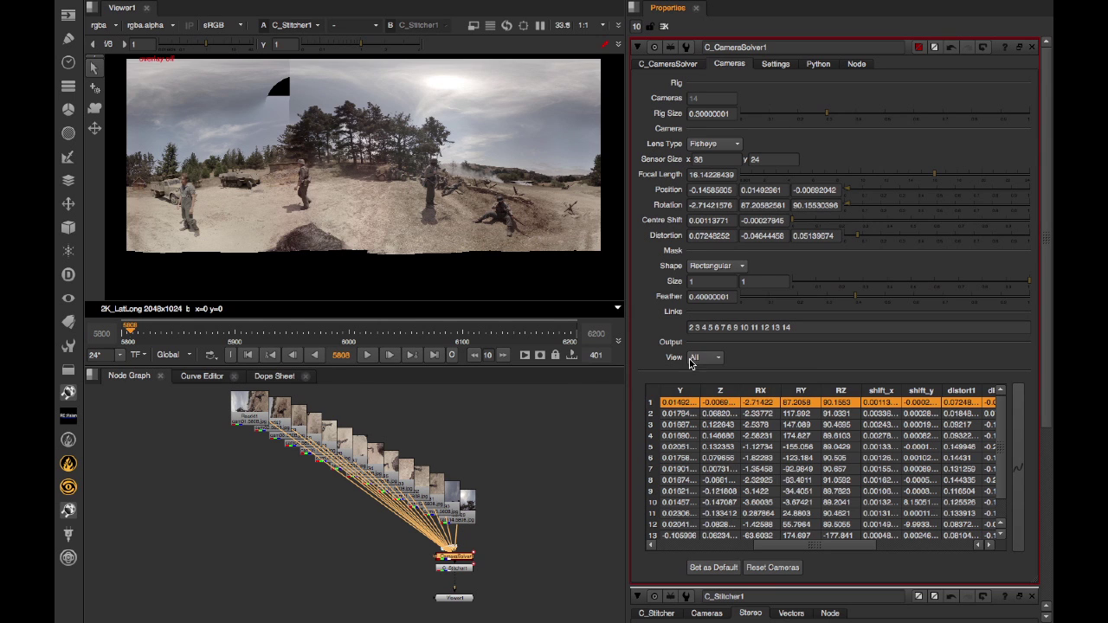
pyautogui.click(700, 358)
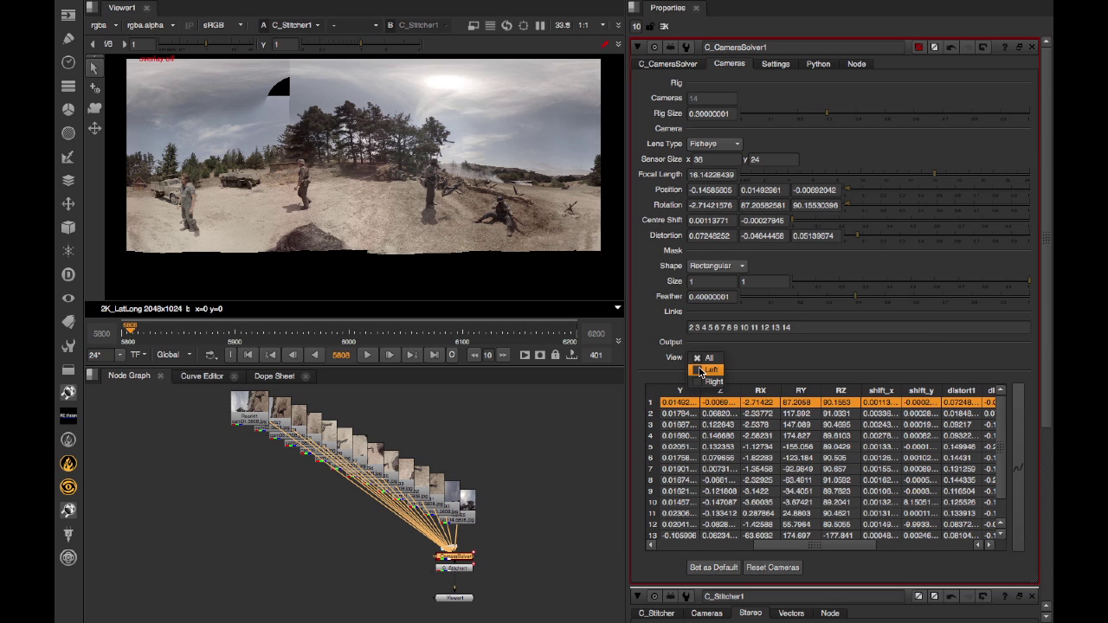
pyautogui.click(766, 364)
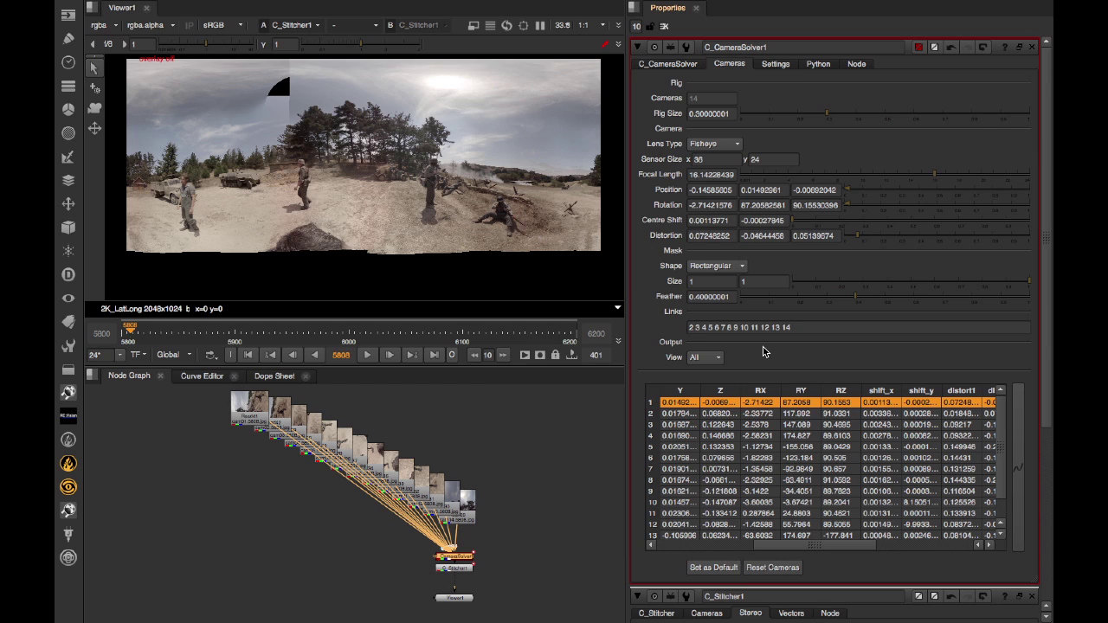
pyautogui.click(708, 357)
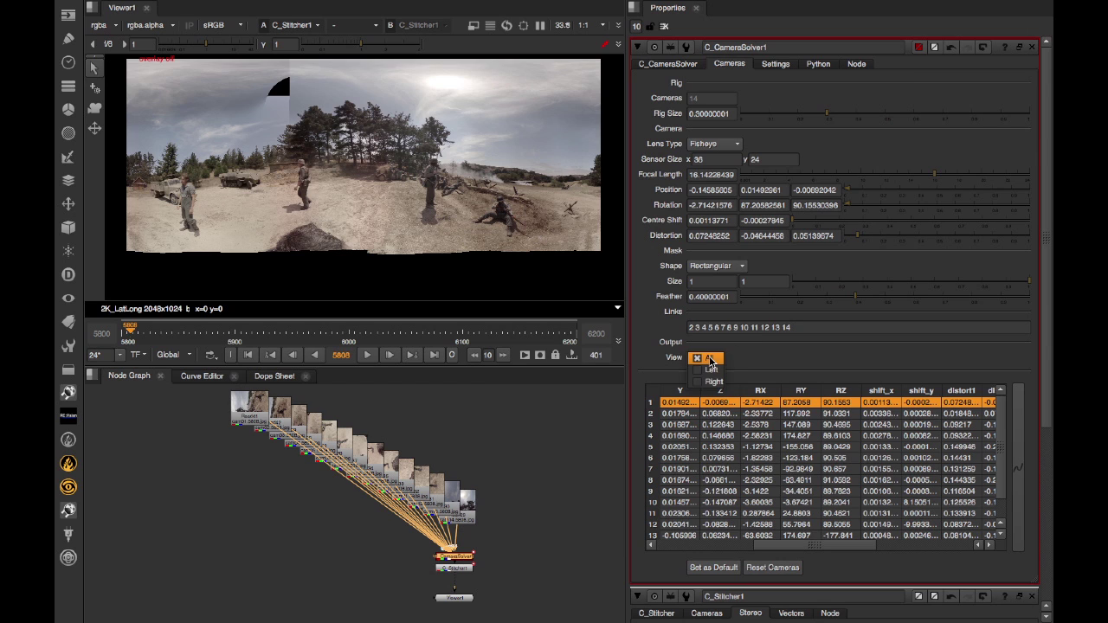
pyautogui.click(756, 358)
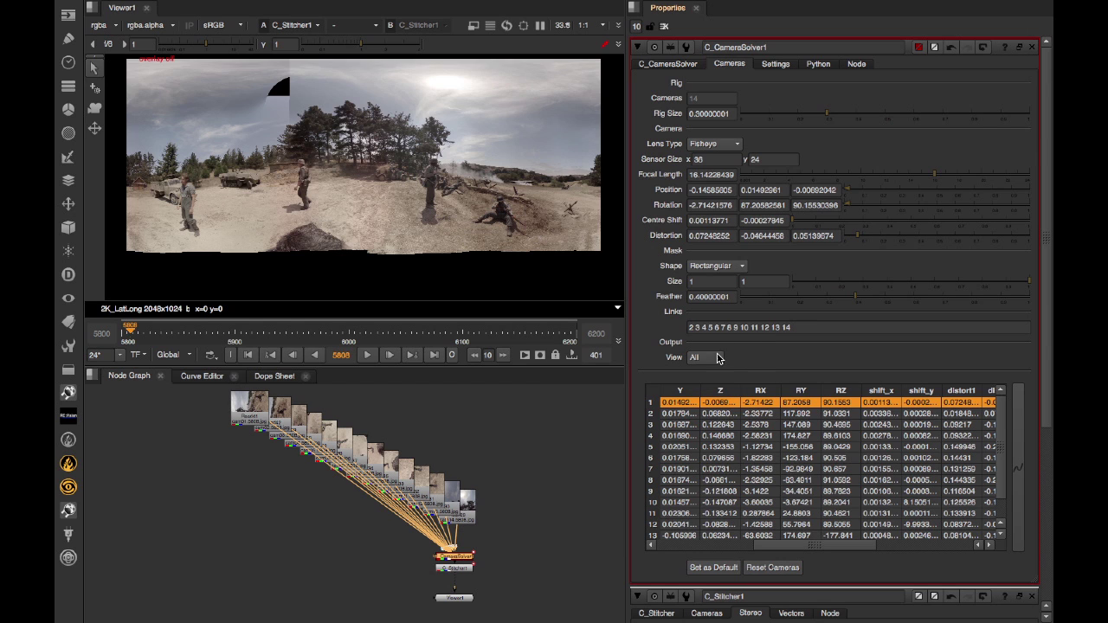
pyautogui.click(717, 357)
pyautogui.click(781, 364)
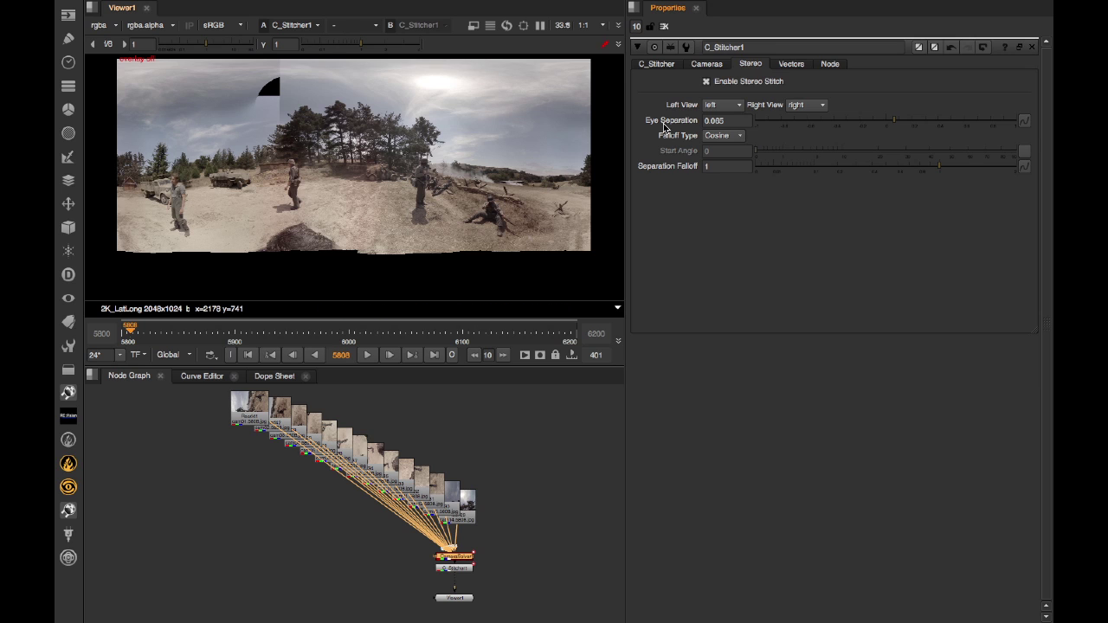
# - Enable Override Cameras on C_Stitcher and show the Cameras tab's Linked camera-pair table
pyautogui.click(706, 65)
pyautogui.click(657, 64)
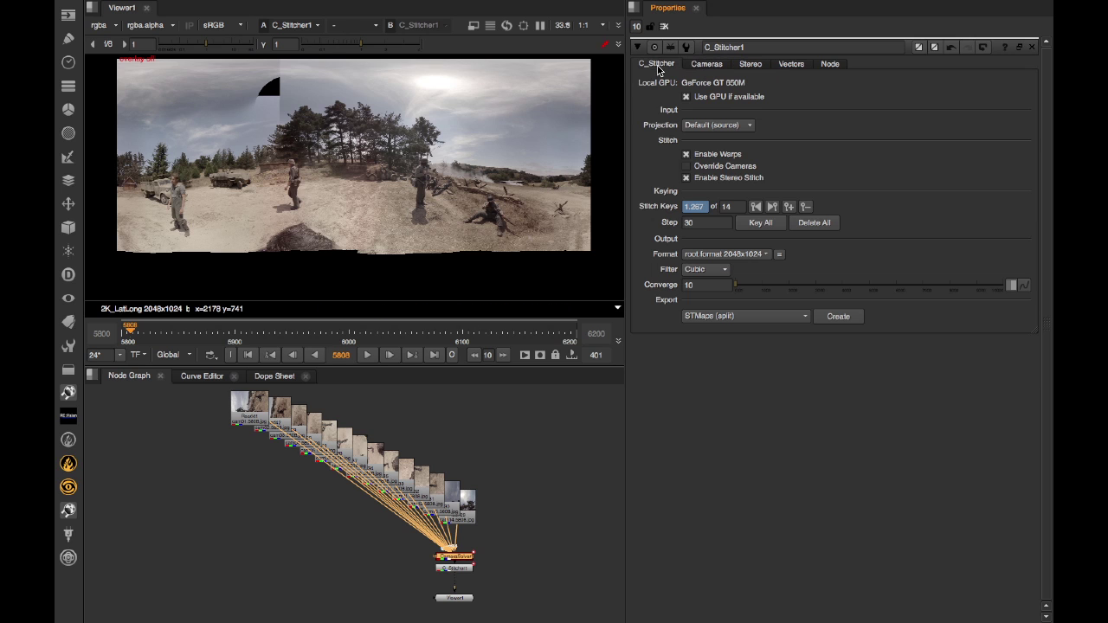
pyautogui.click(686, 166)
pyautogui.click(706, 64)
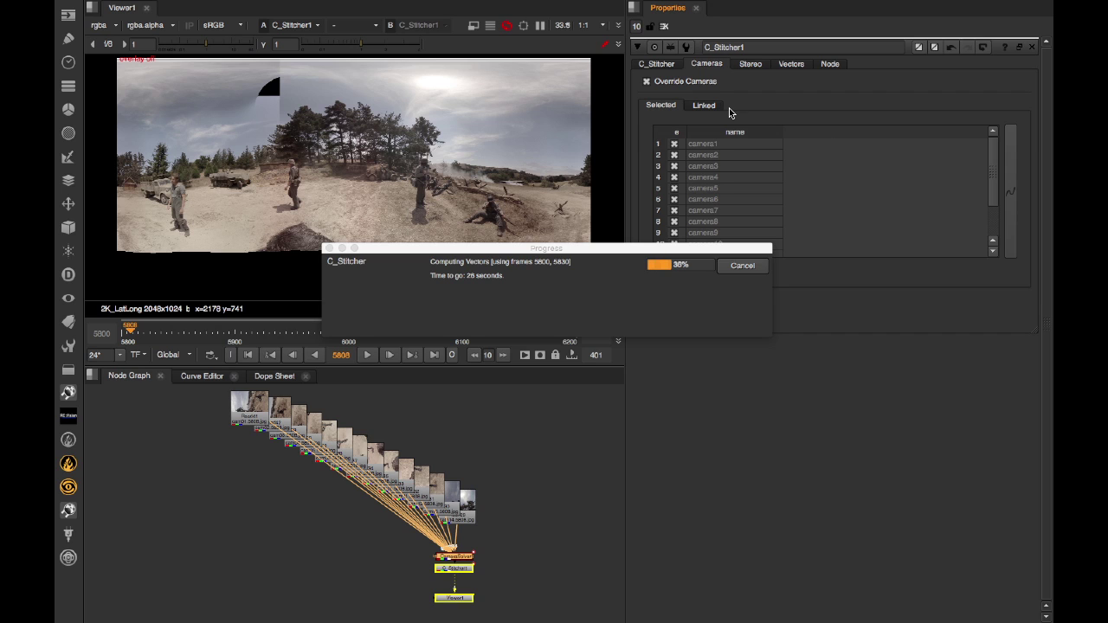
pyautogui.click(705, 106)
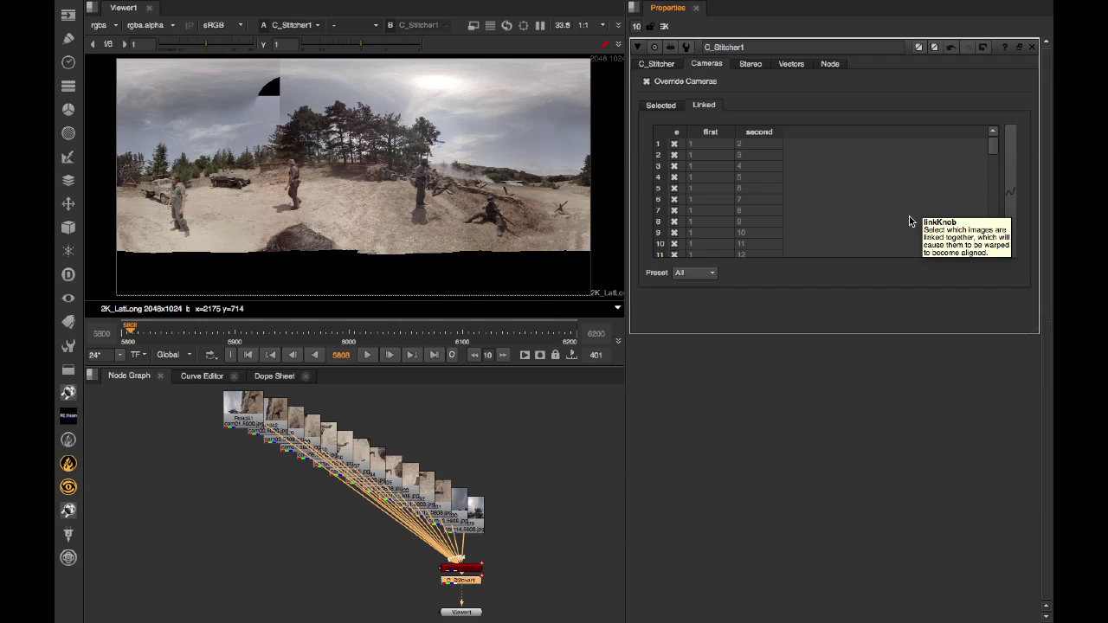
# - Scroll the Linked table and disable the camera 13–14 pair, switching Preset to Custom
pyautogui.moveTo(994, 144); pyautogui.dragTo(993, 218)
pyautogui.click(987, 251)
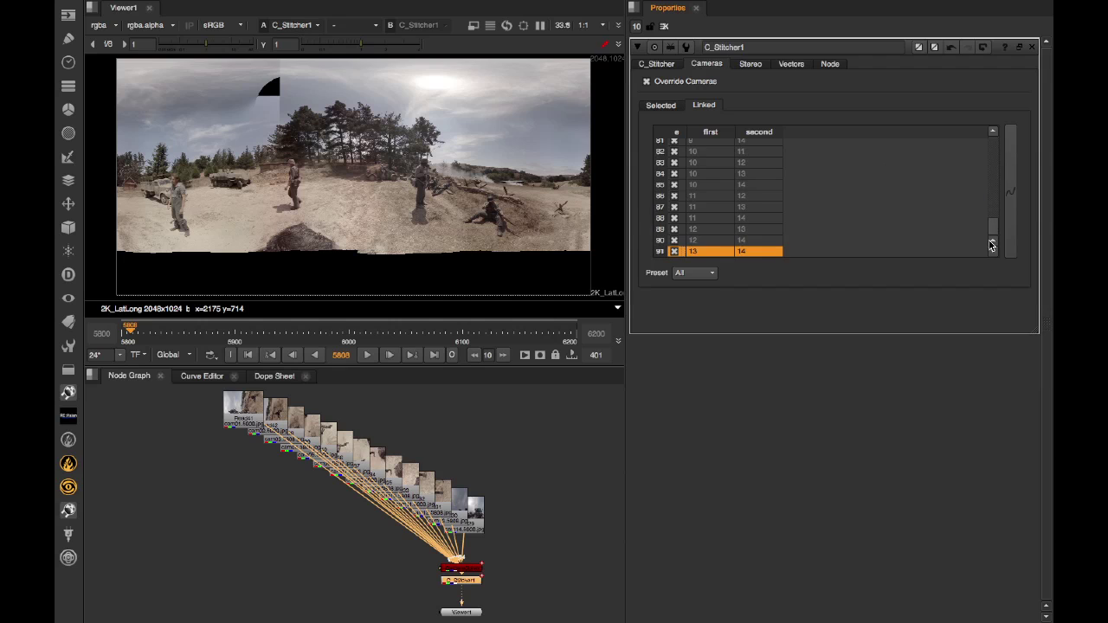
pyautogui.click(674, 251)
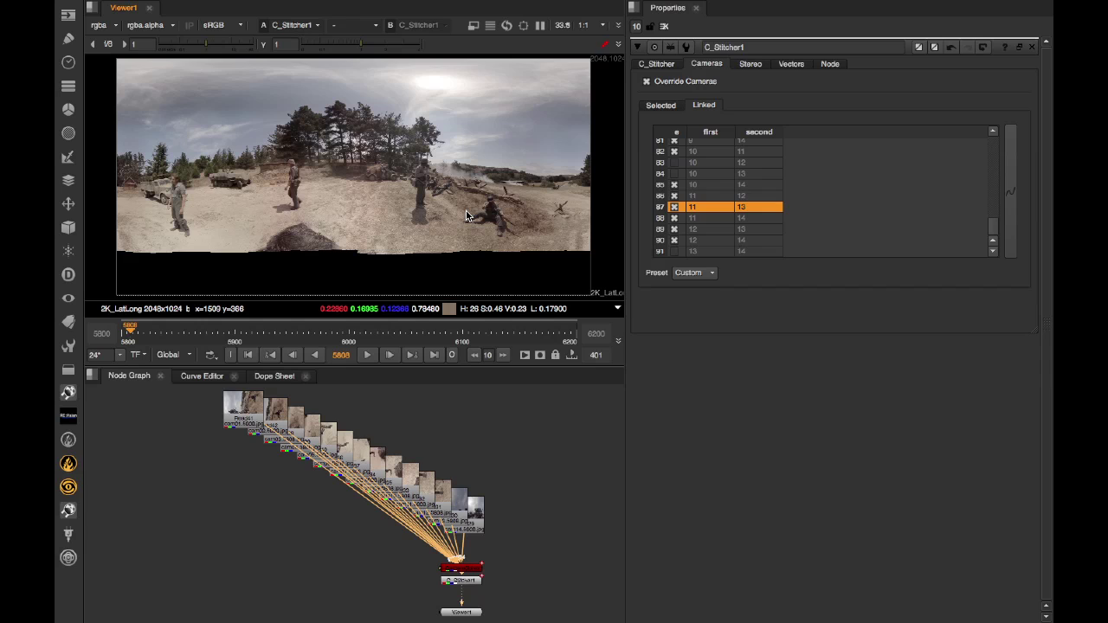
# - Briefly preview cam14 and the stitch_map layer, then return the viewer to the rgba panorama
pyautogui.click(618, 43)
pyautogui.moveTo(662, 58)
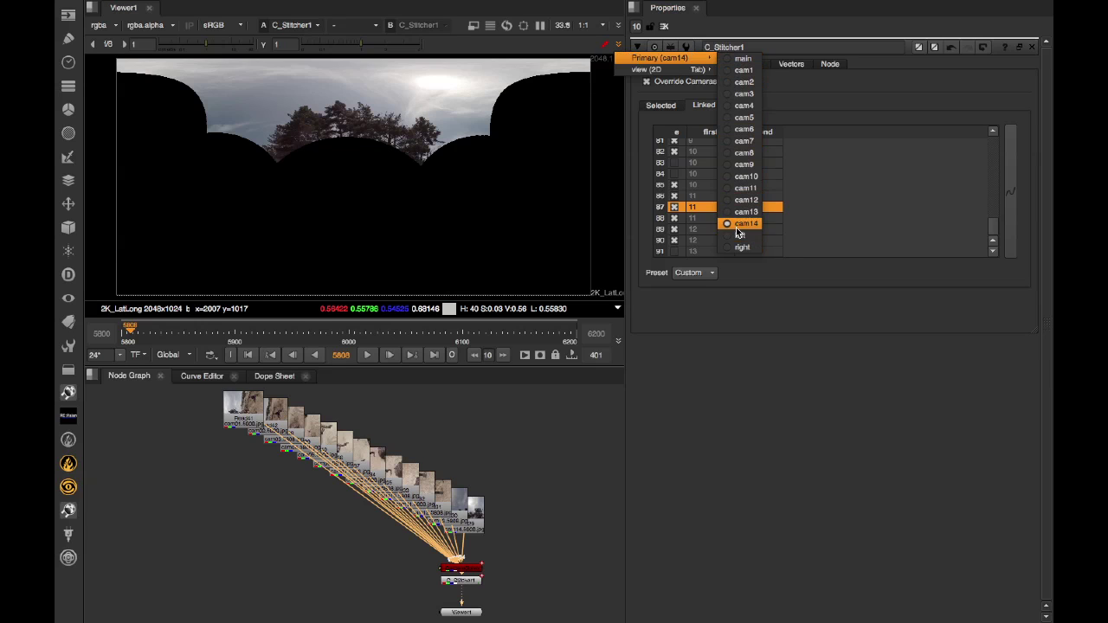
pyautogui.click(249, 177)
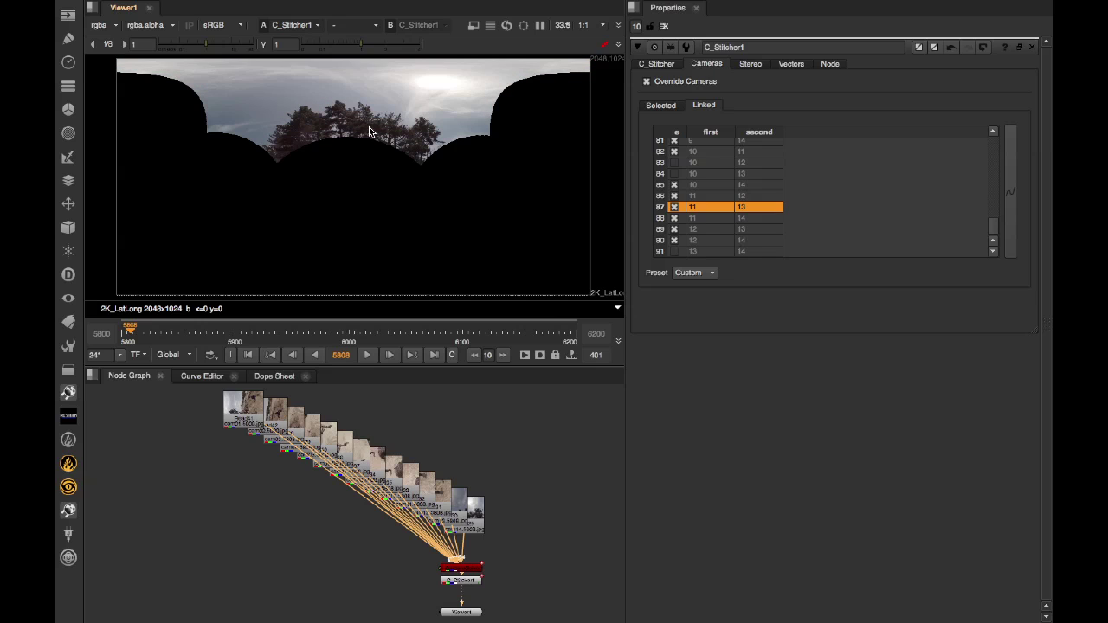
pyautogui.click(100, 26)
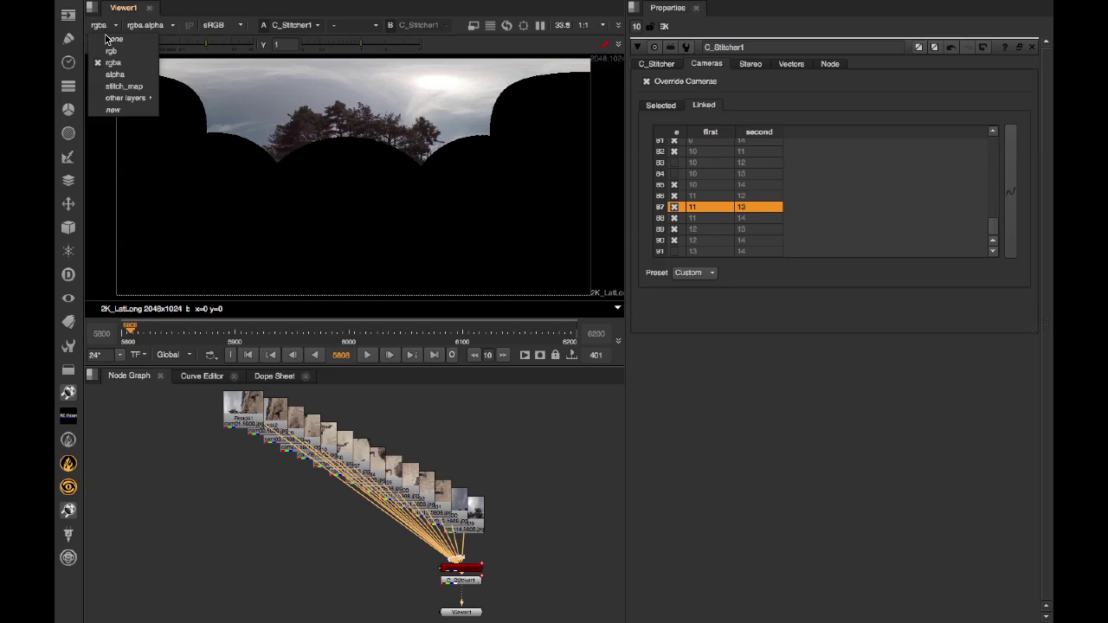
pyautogui.click(124, 85)
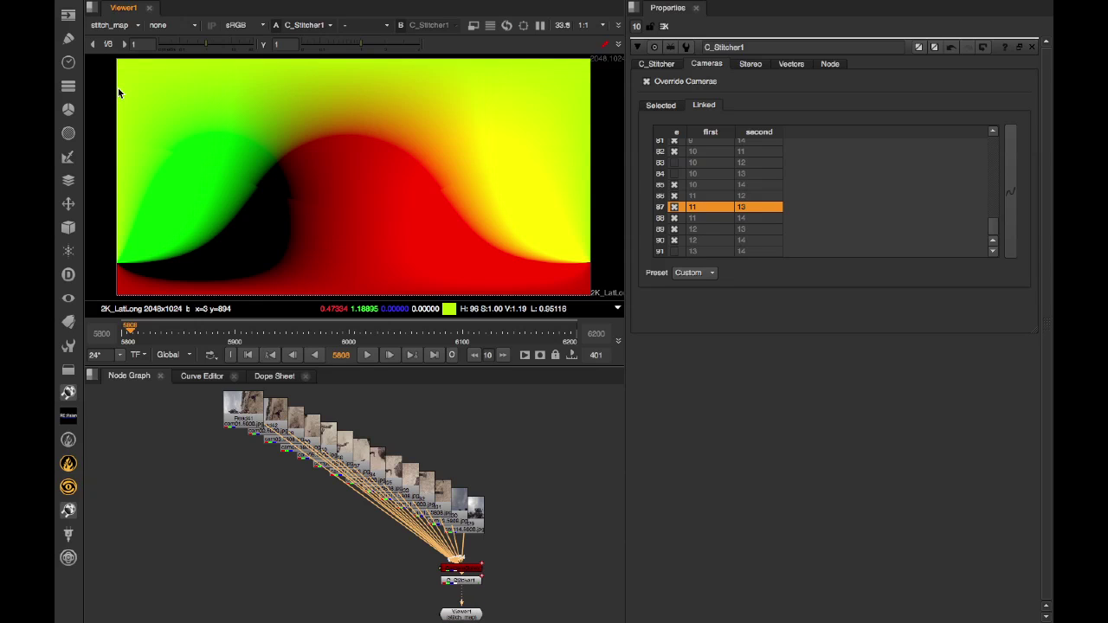
pyautogui.click(111, 25)
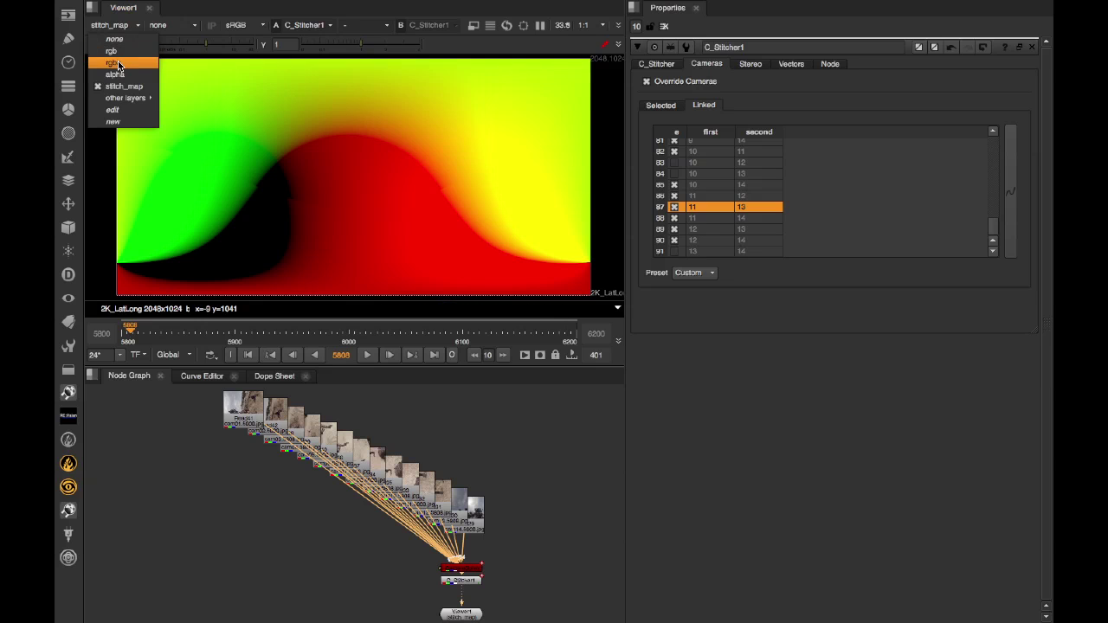
pyautogui.click(119, 66)
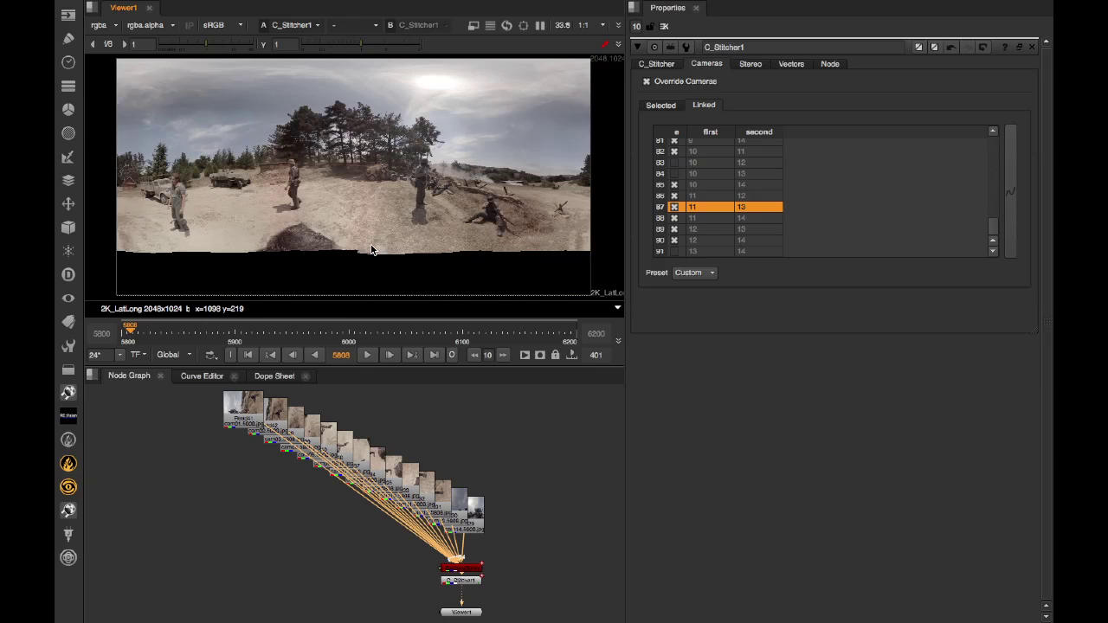
# - Export split STMap nodes from C_Stitcher1 and connect the STMap node to the stitcher
pyautogui.click(656, 64)
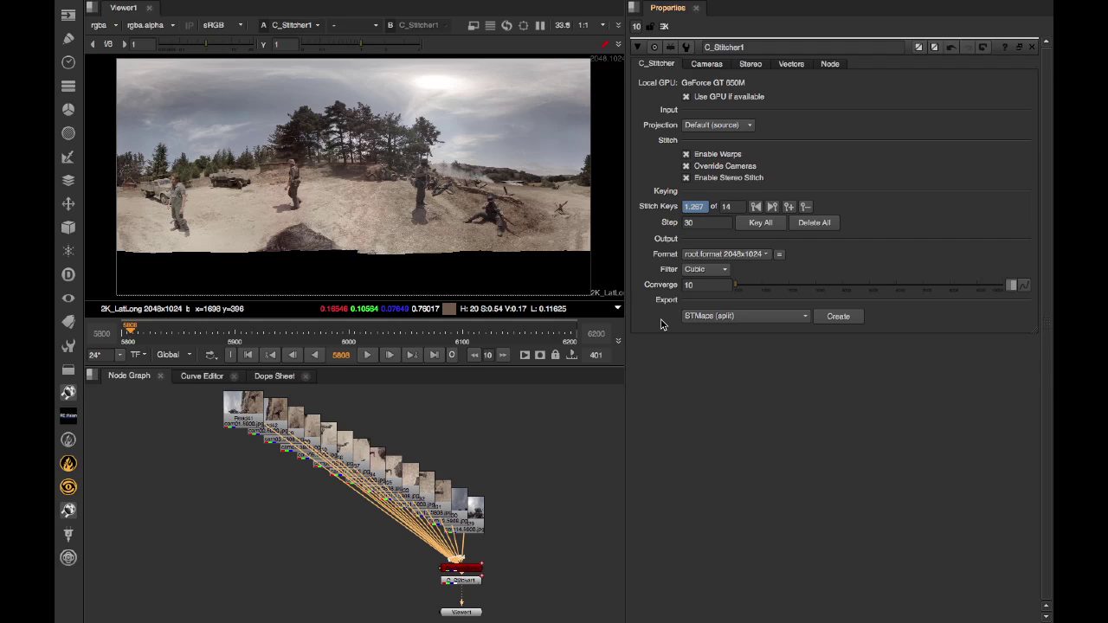
pyautogui.click(750, 319)
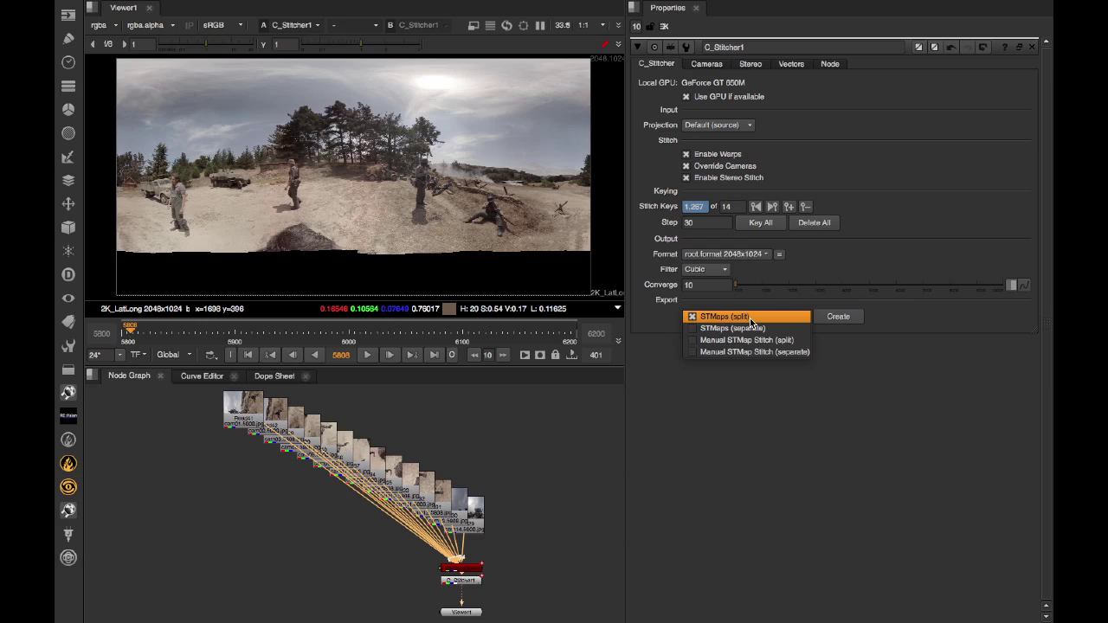
pyautogui.click(749, 320)
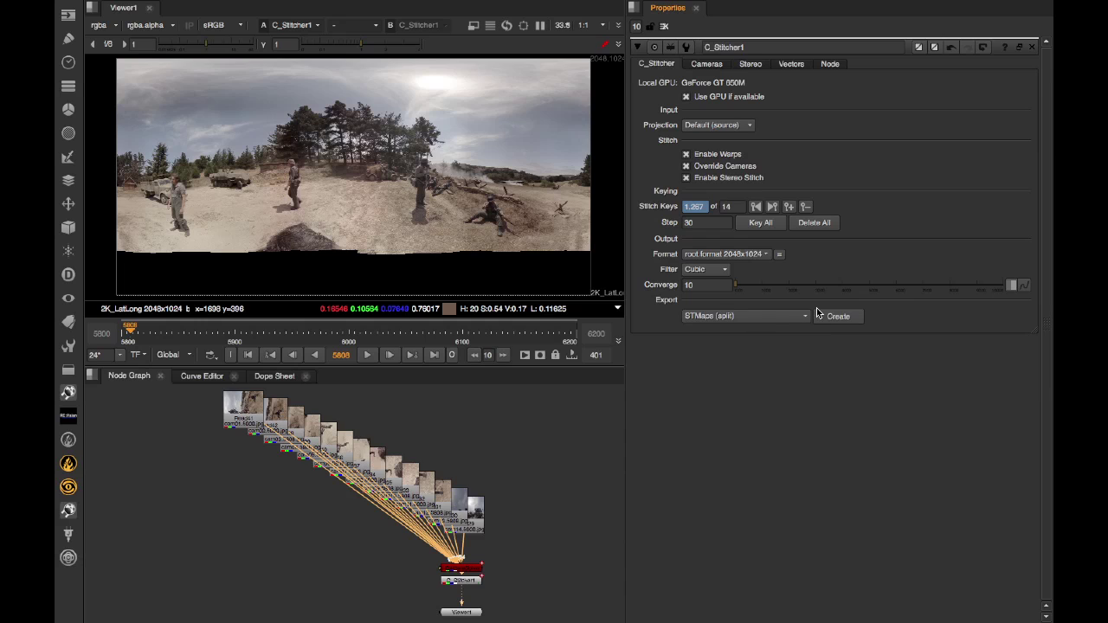
pyautogui.click(835, 317)
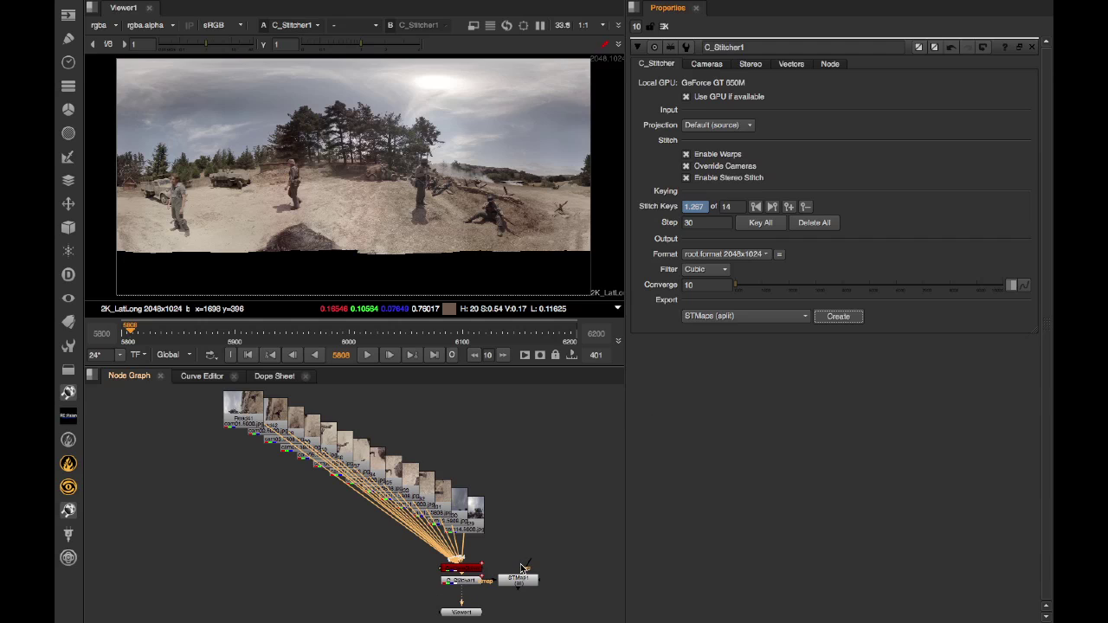
pyautogui.moveTo(523, 569); pyautogui.dragTo(474, 572)
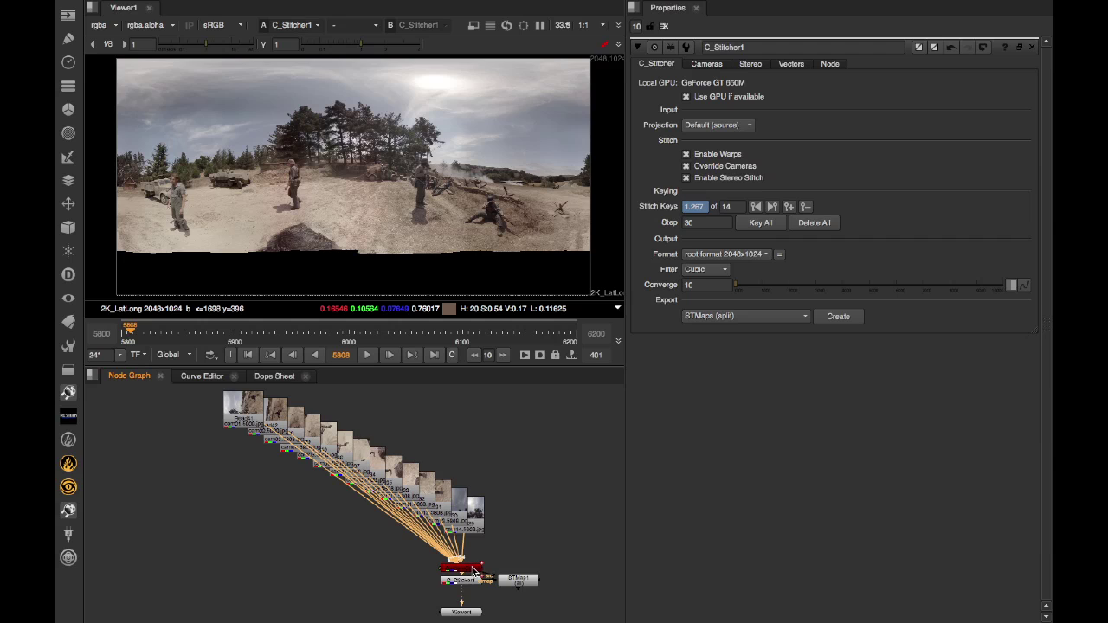
pyautogui.click(523, 584)
# - Glance at the viewer's camera view choices, then list the STMap export options
pyautogui.click(619, 44)
pyautogui.moveTo(655, 58)
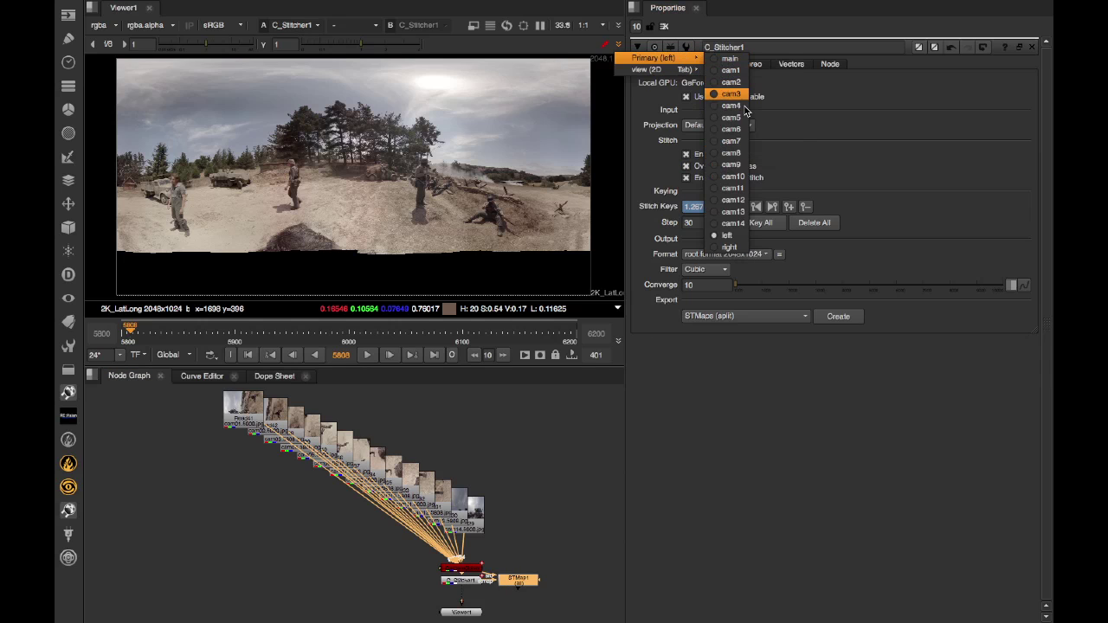
pyautogui.press('Escape')
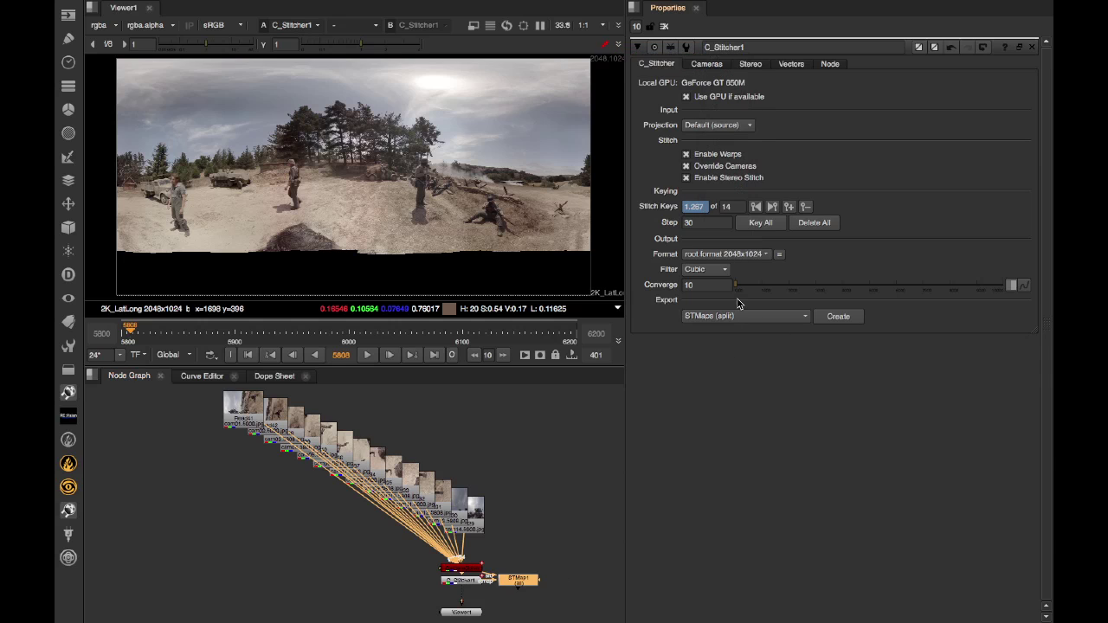
pyautogui.click(714, 318)
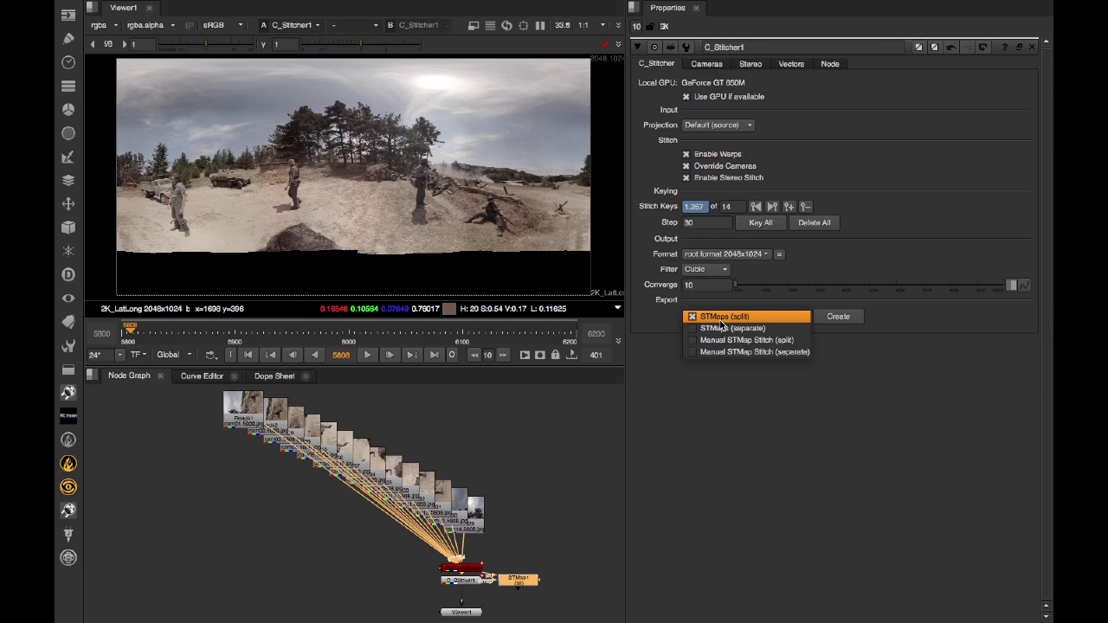
# - Keep STMaps (split), delete the STMap node and move C_Stitcher1 lower in the graph
pyautogui.click(721, 320)
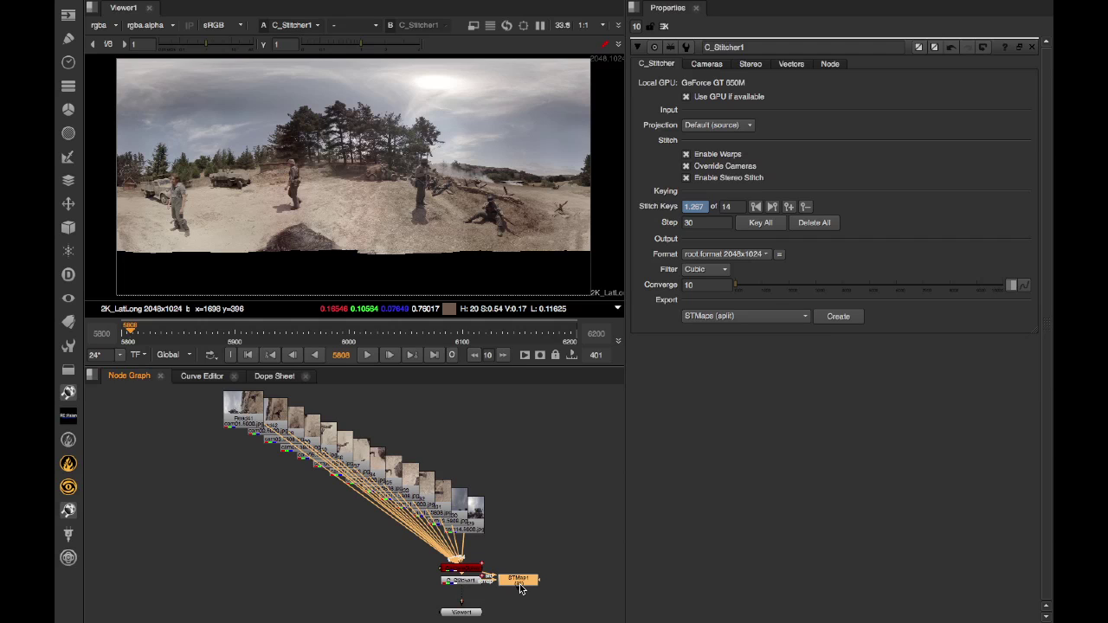
pyautogui.press('Delete')
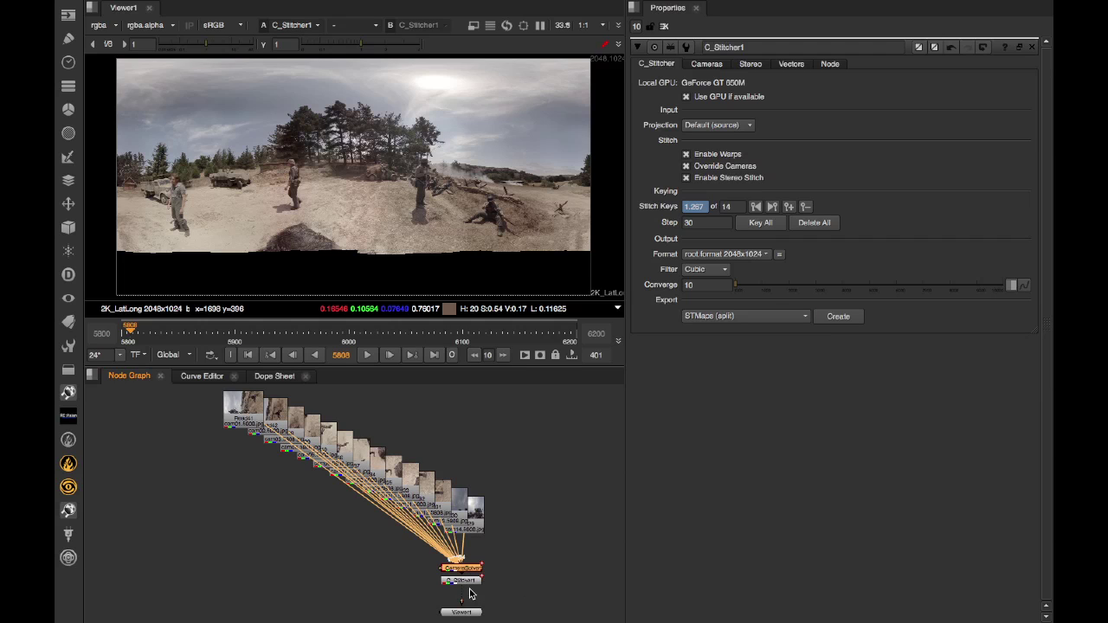
pyautogui.moveTo(470, 581); pyautogui.dragTo(472, 606)
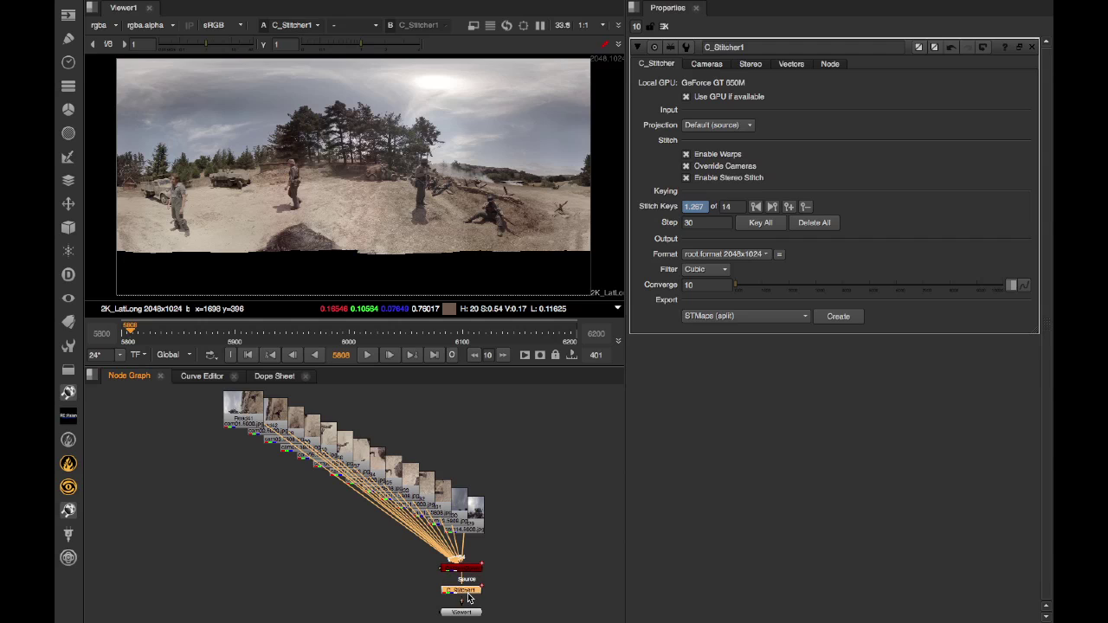
# - Insert a C_ColourMatcher node after the node feeding the stitcher, via the c_col search
pyautogui.click(472, 568)
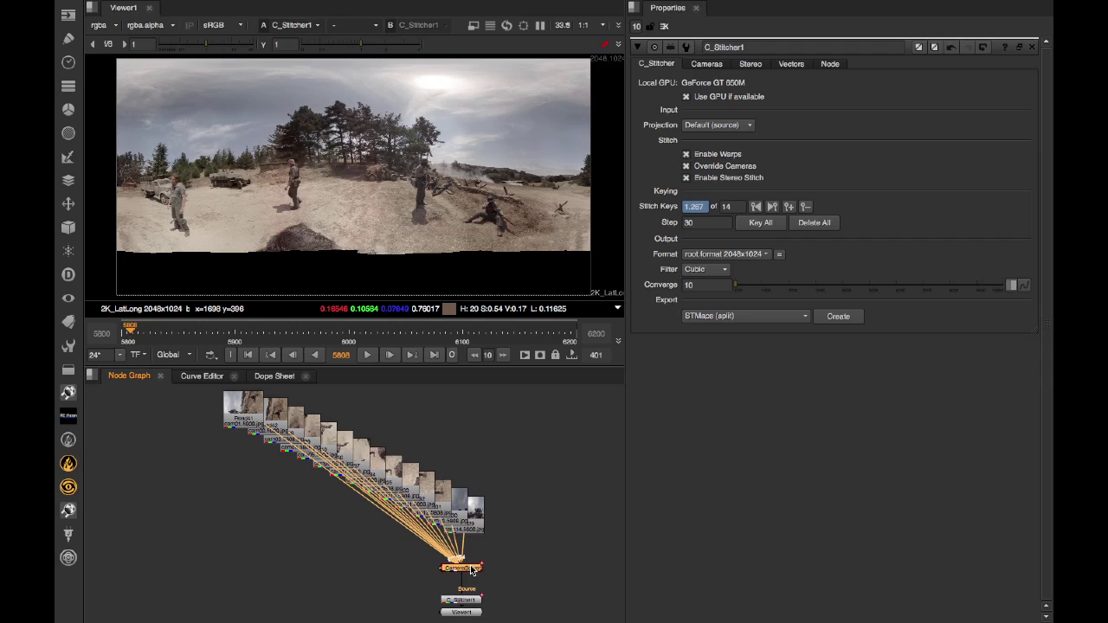
pyautogui.press('Tab')
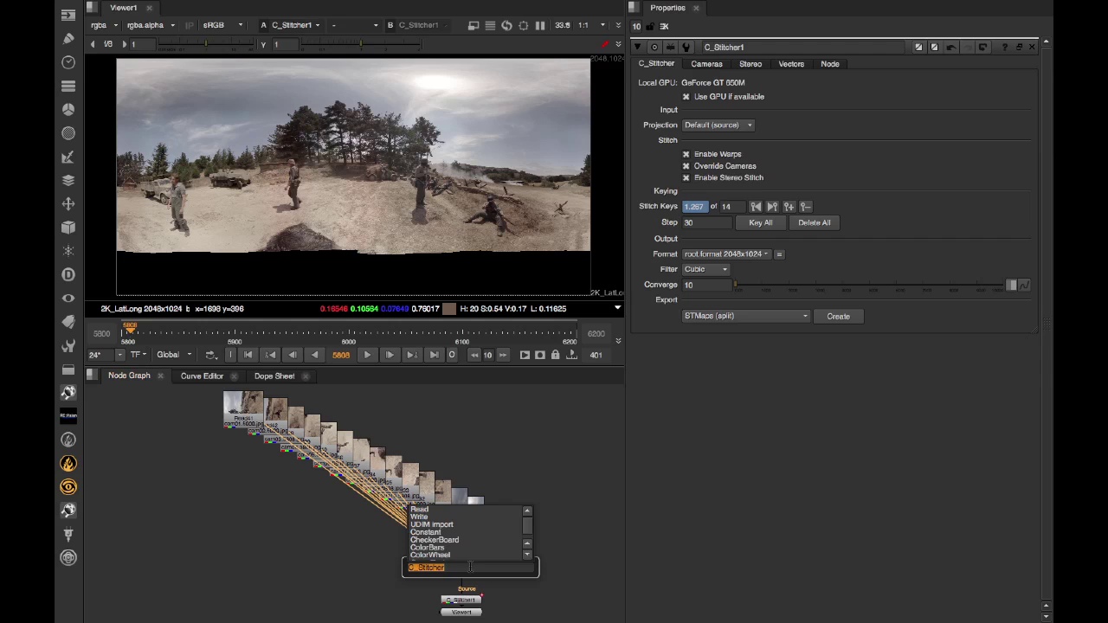
pyautogui.write('c_')
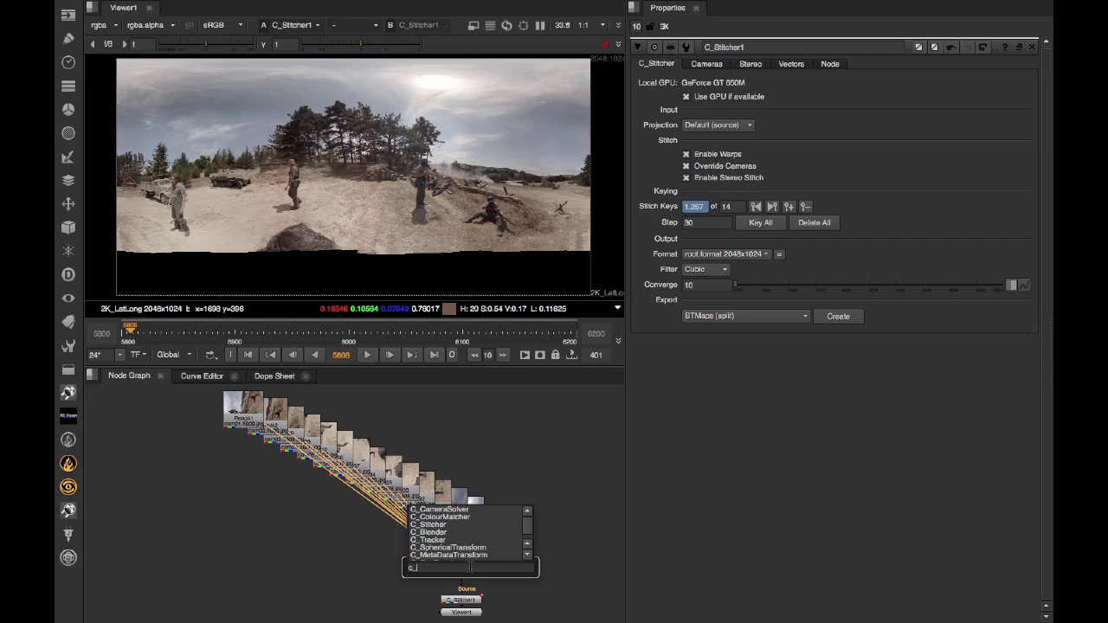
pyautogui.write('colo')
pyautogui.press('Down')
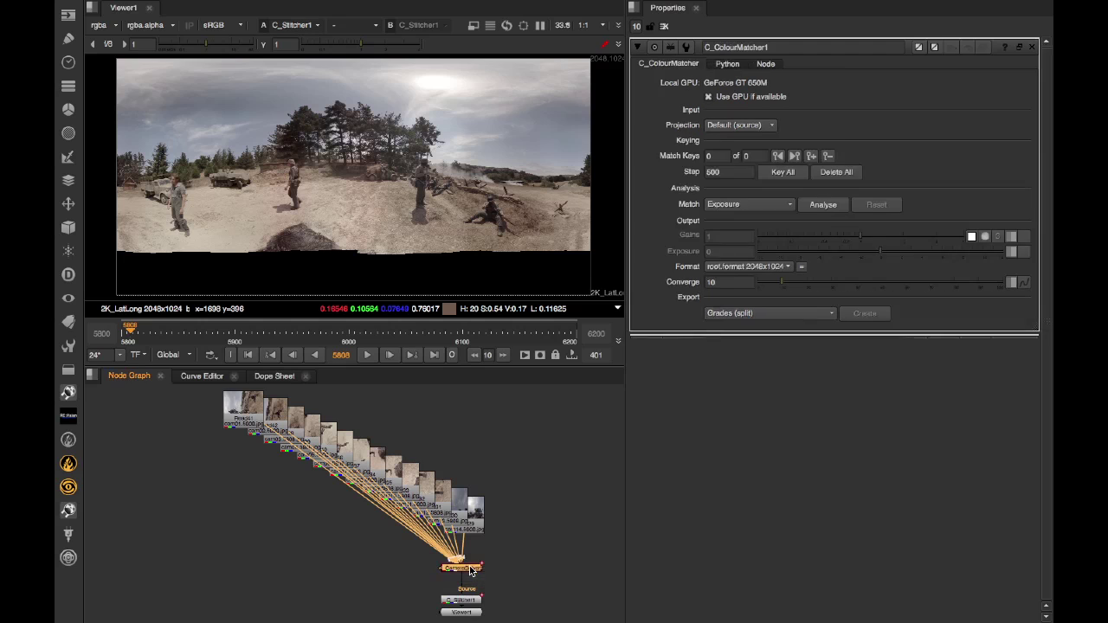
# - View C_ColourMatcher in Viewer1 and run Exposure analysis, giving per-camera gains of about 0.72–1.54
pyautogui.click(471, 582)
pyautogui.press('1')
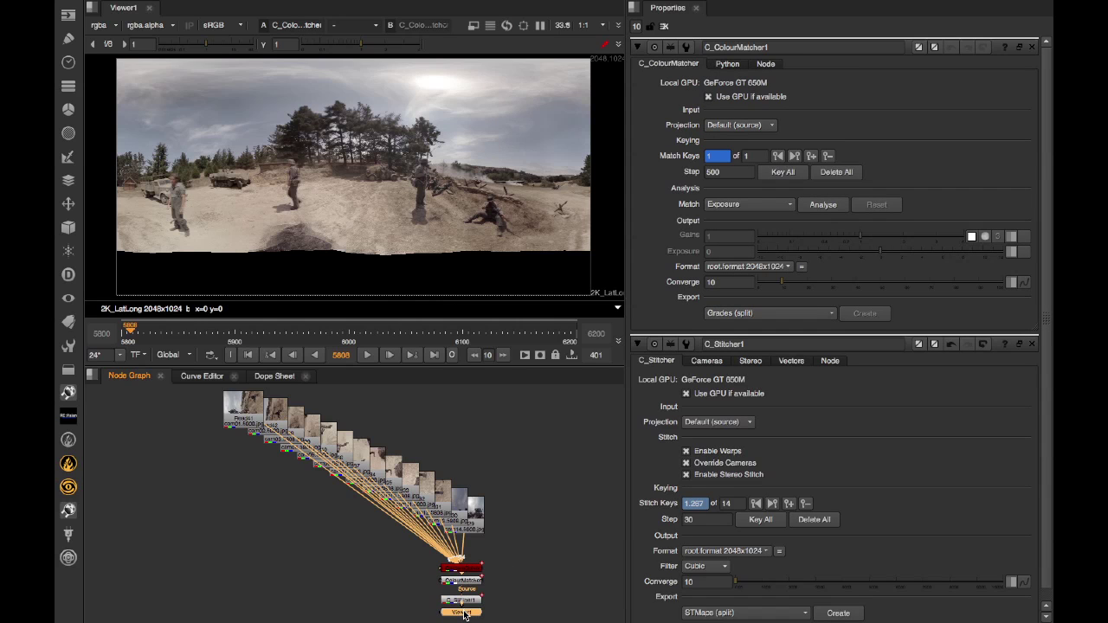
pyautogui.moveTo(456, 615); pyautogui.dragTo(508, 608)
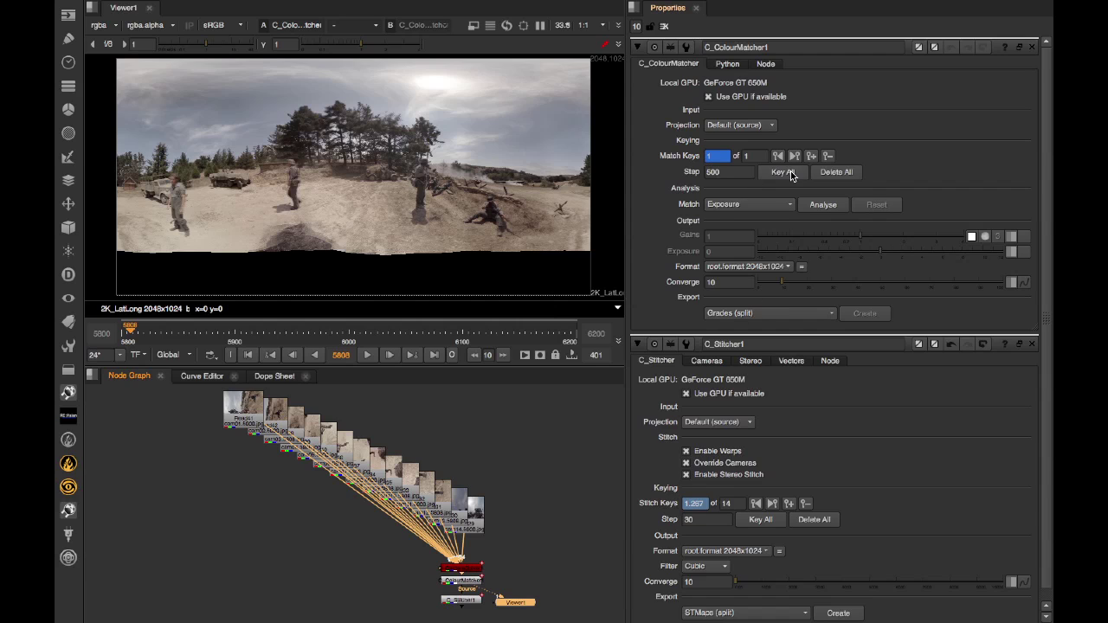
pyautogui.click(1032, 345)
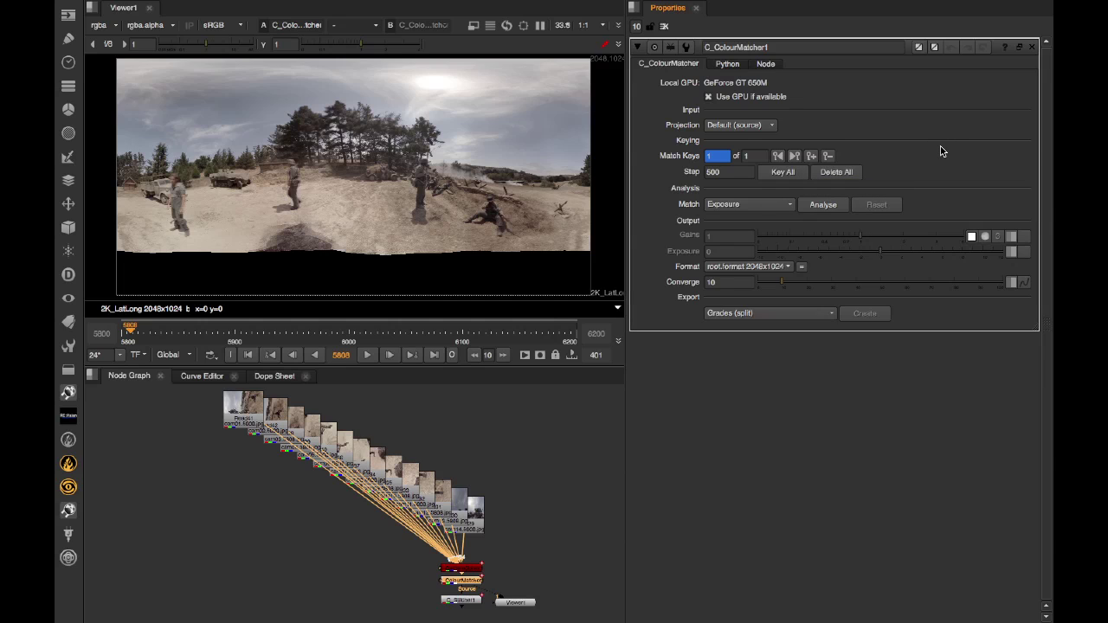
pyautogui.scroll(1, 530, 452)
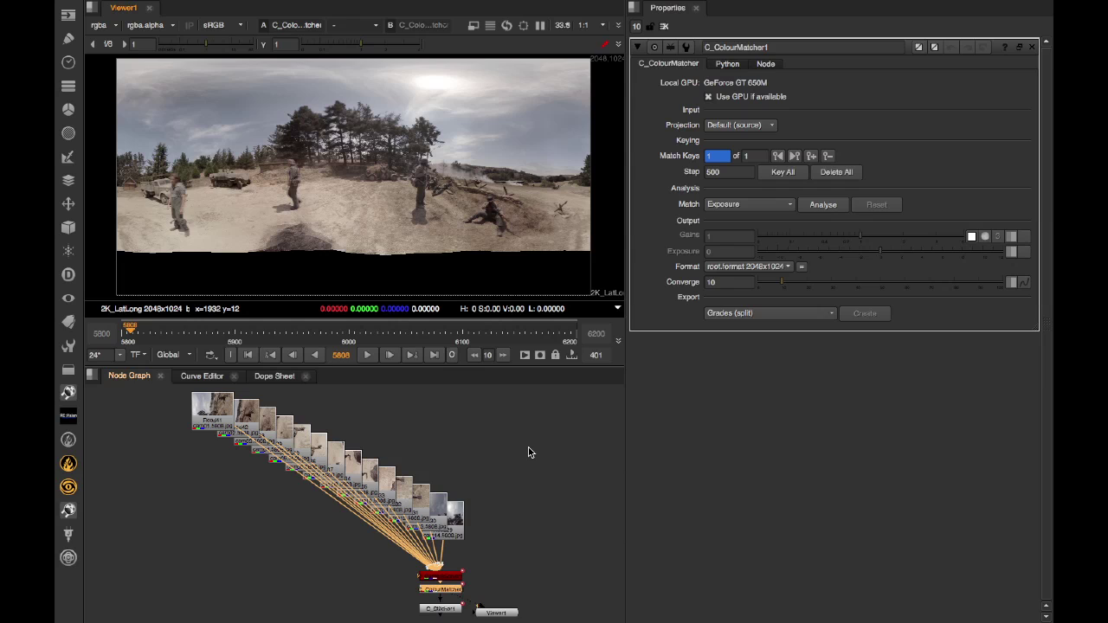
pyautogui.click(822, 209)
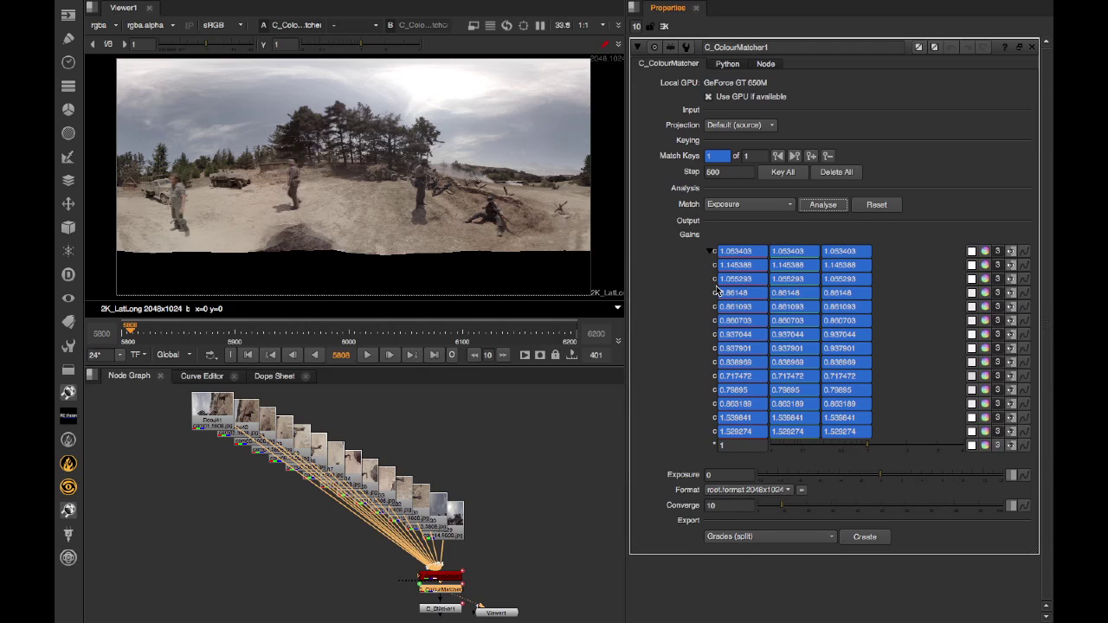
# - Export the colour match as Grades (separate), then delete the generated grade and exposure nodes
pyautogui.click(618, 43)
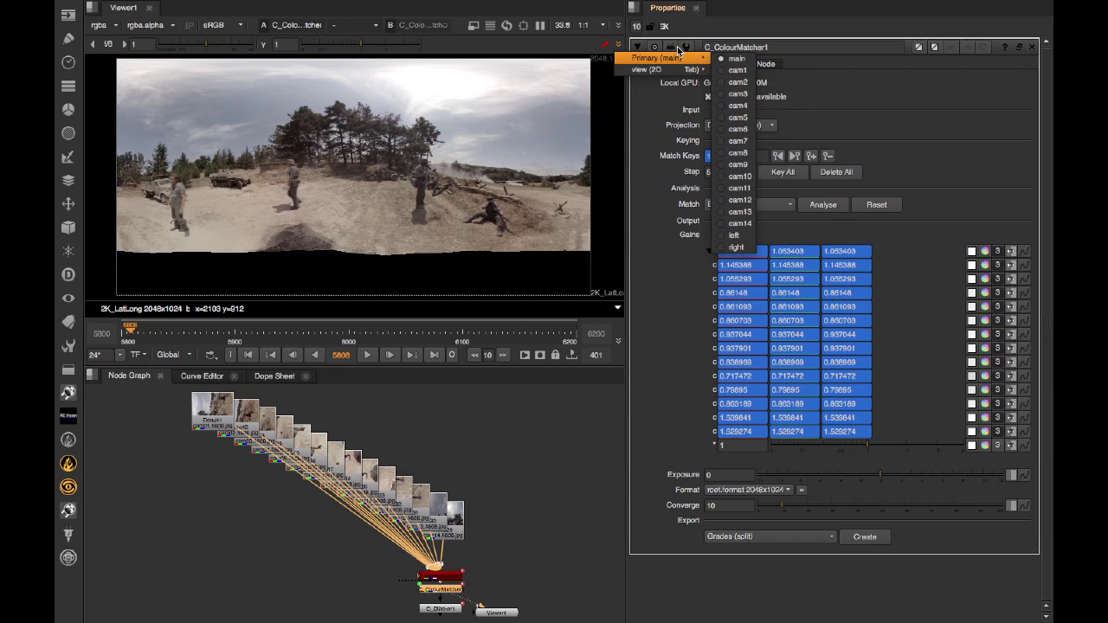
pyautogui.moveTo(658, 58)
pyautogui.click(658, 303)
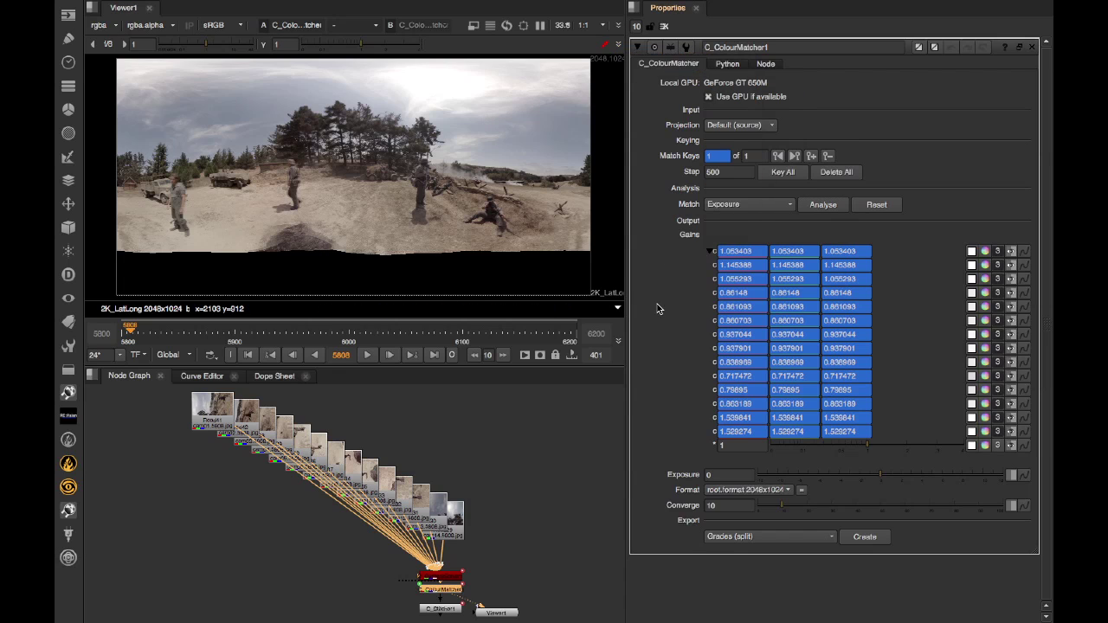
pyautogui.click(738, 537)
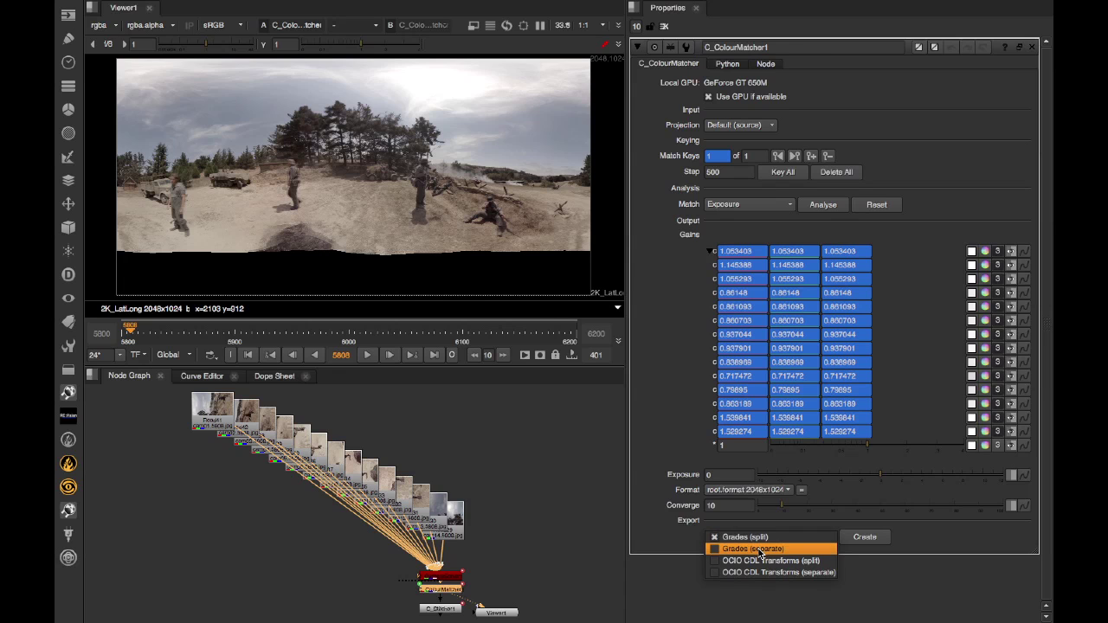
pyautogui.click(759, 551)
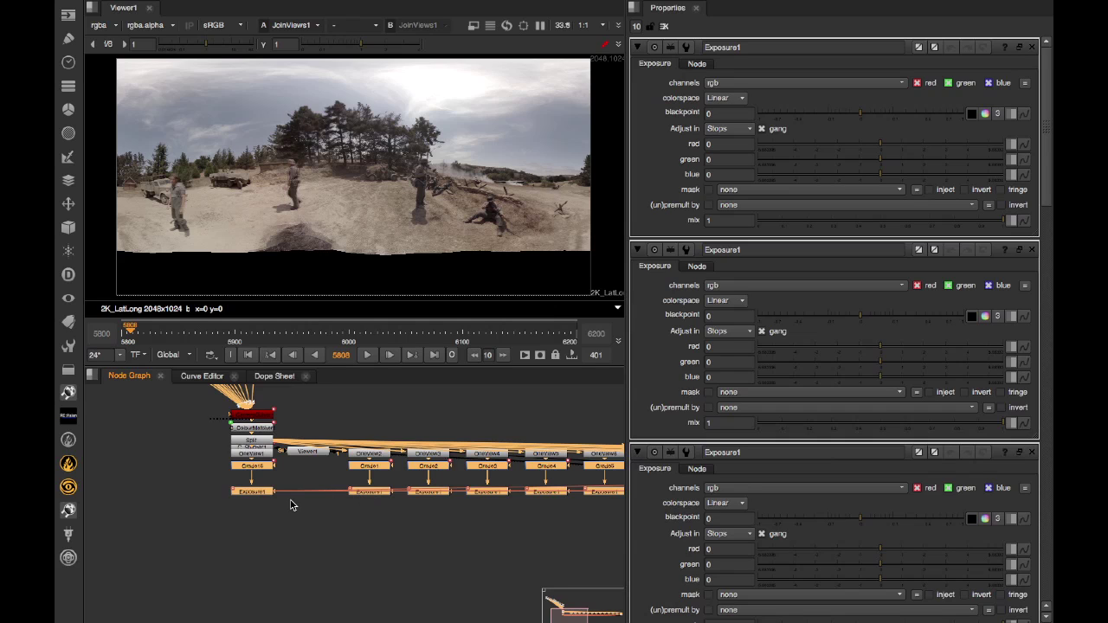
pyautogui.press('Delete')
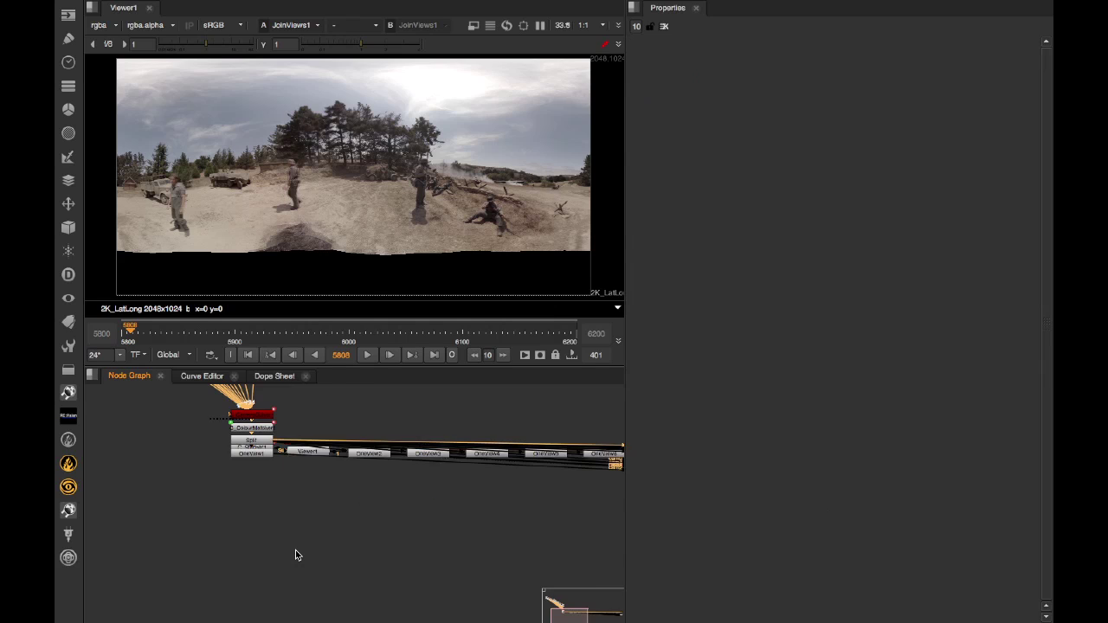